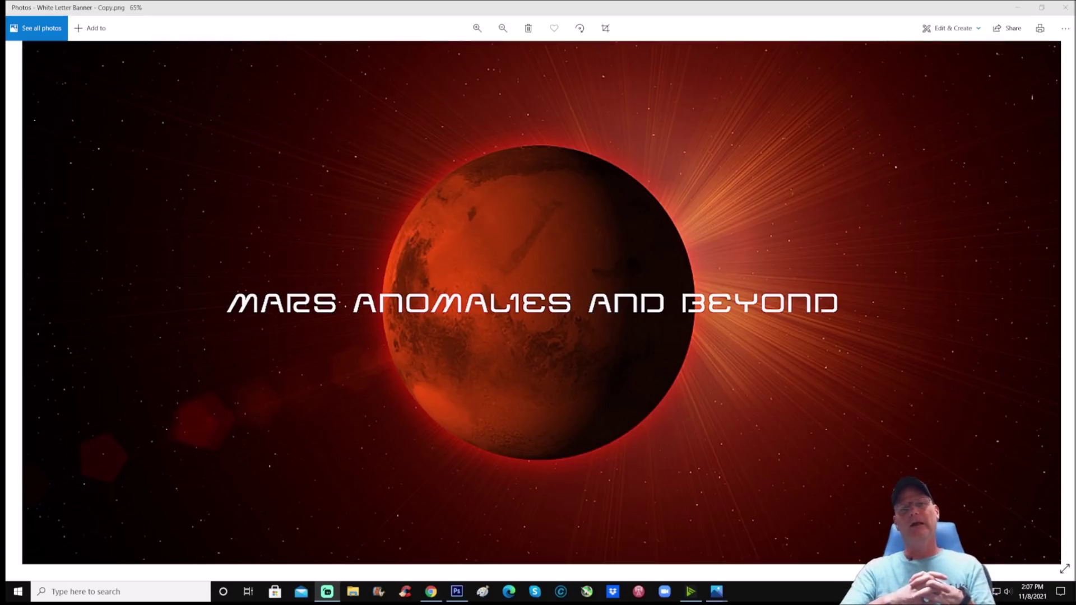
Bring up the Photos screenshot of the Mars Surveyor quote beside the viewer comment
mouse_move(717, 591)
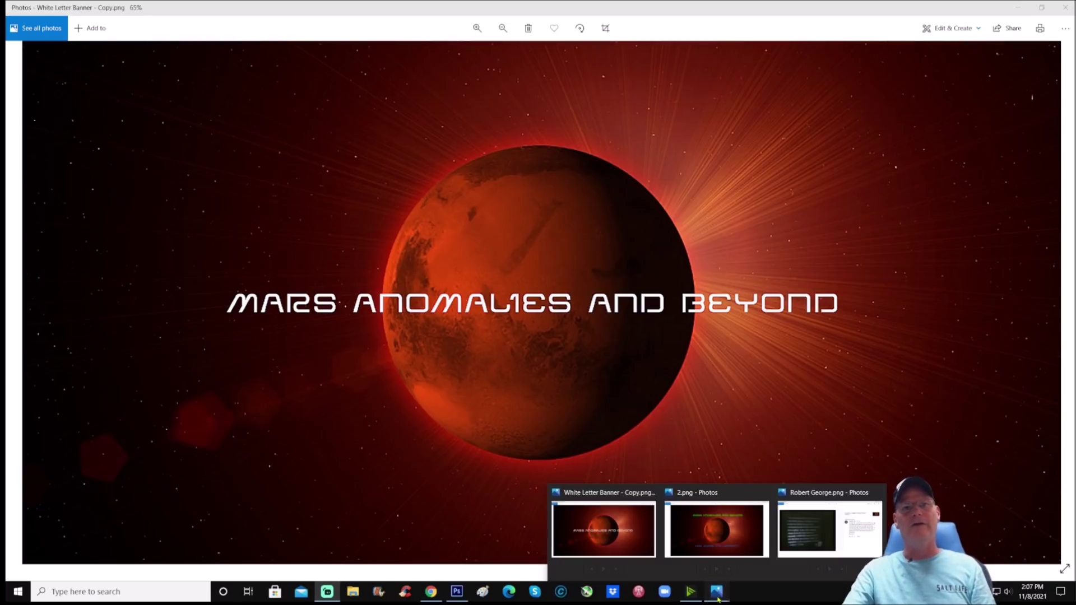
click(830, 524)
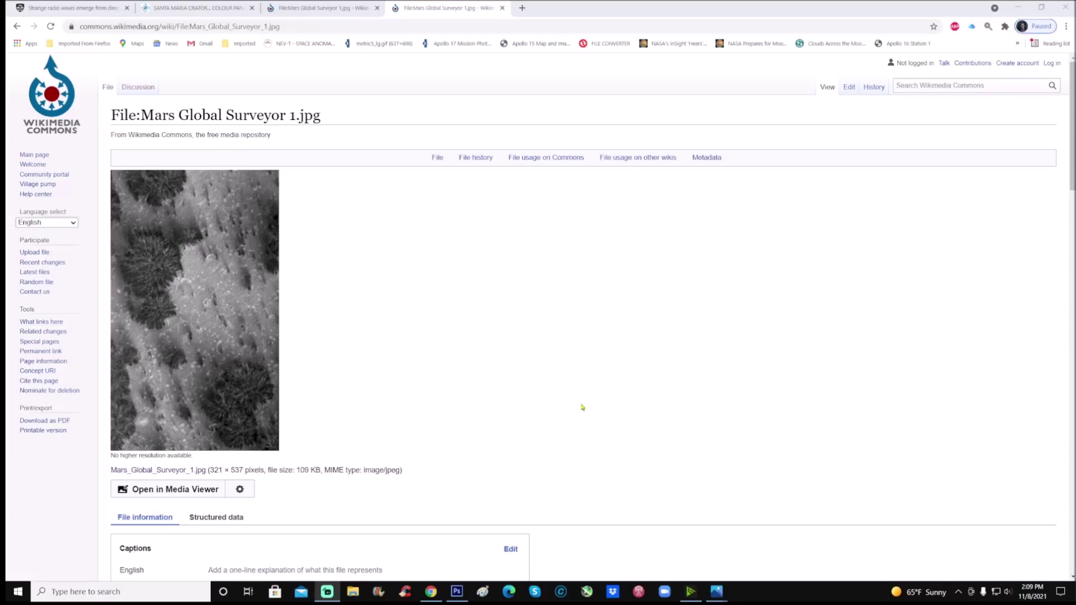
Scroll down the Mars_Global_Surveyor_1.jpg Commons page, then bring the enhanced Photoshop copy forward
scroll(583, 407, down, 4)
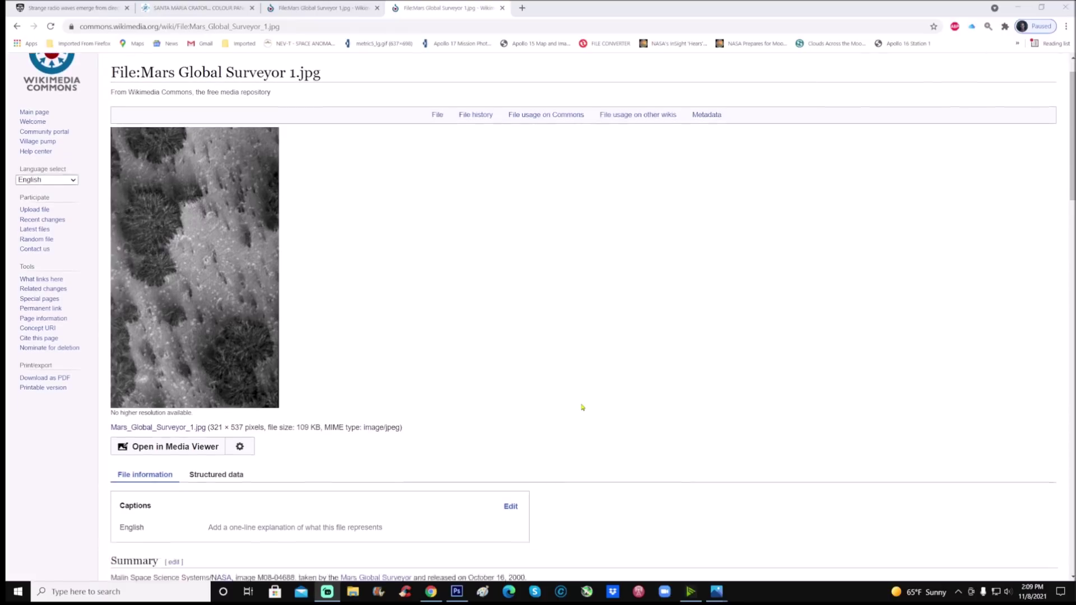
scroll(582, 408, down, 3)
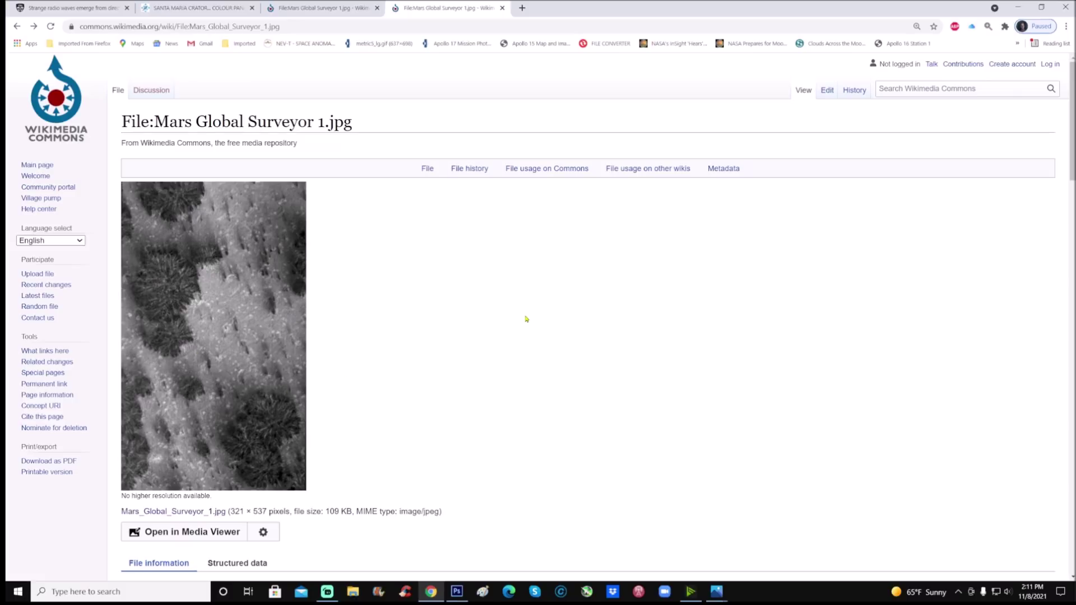
click(457, 592)
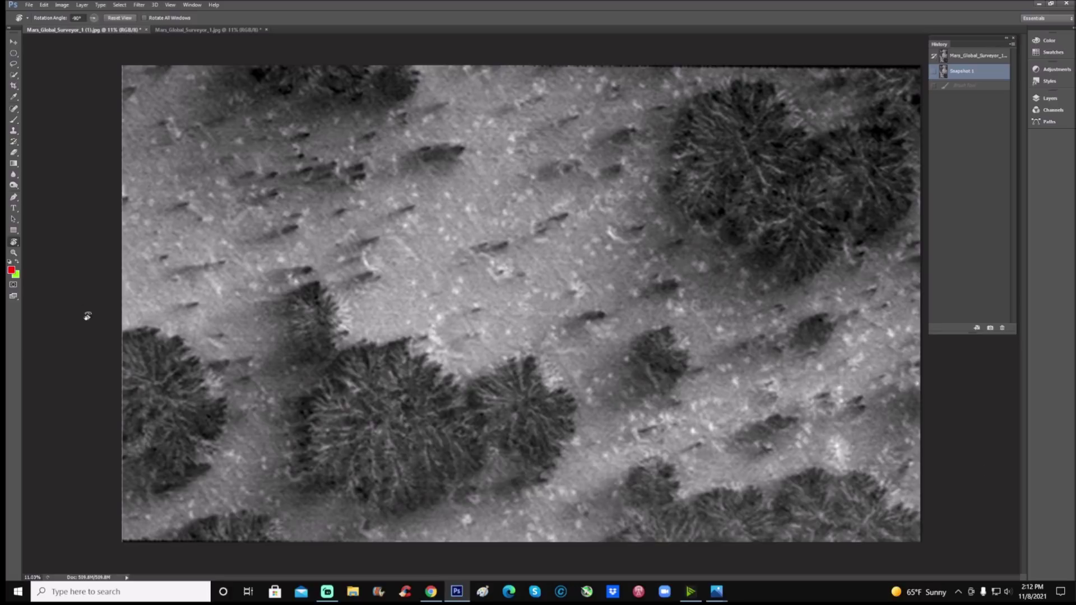
Zoom into the image and circle the small crater feature in red with the Brush
click(14, 252)
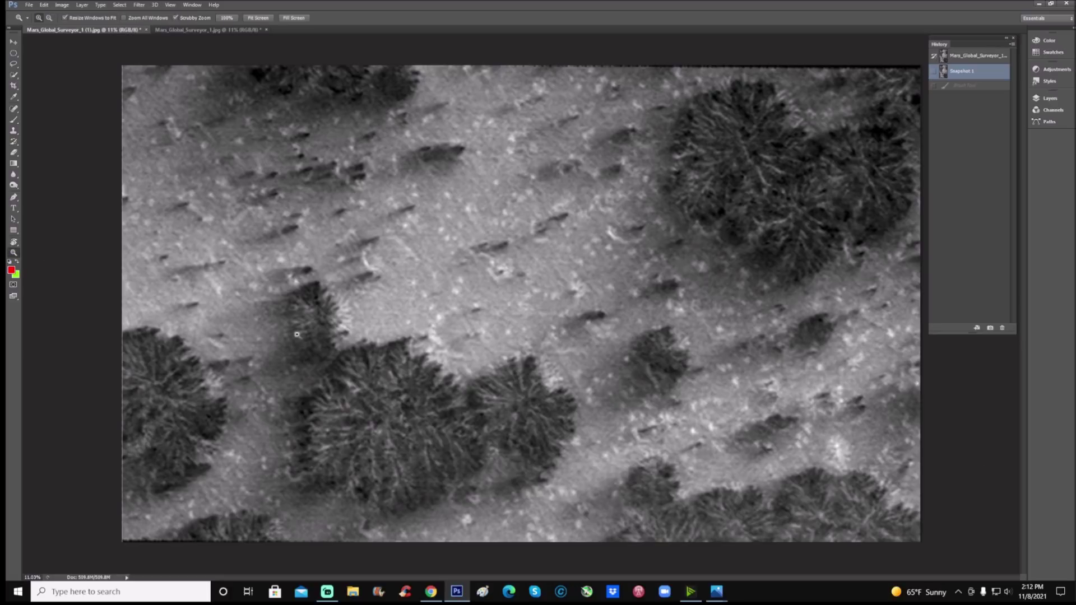
drag(679, 395, 680, 394)
scroll(476, 325, down, 1)
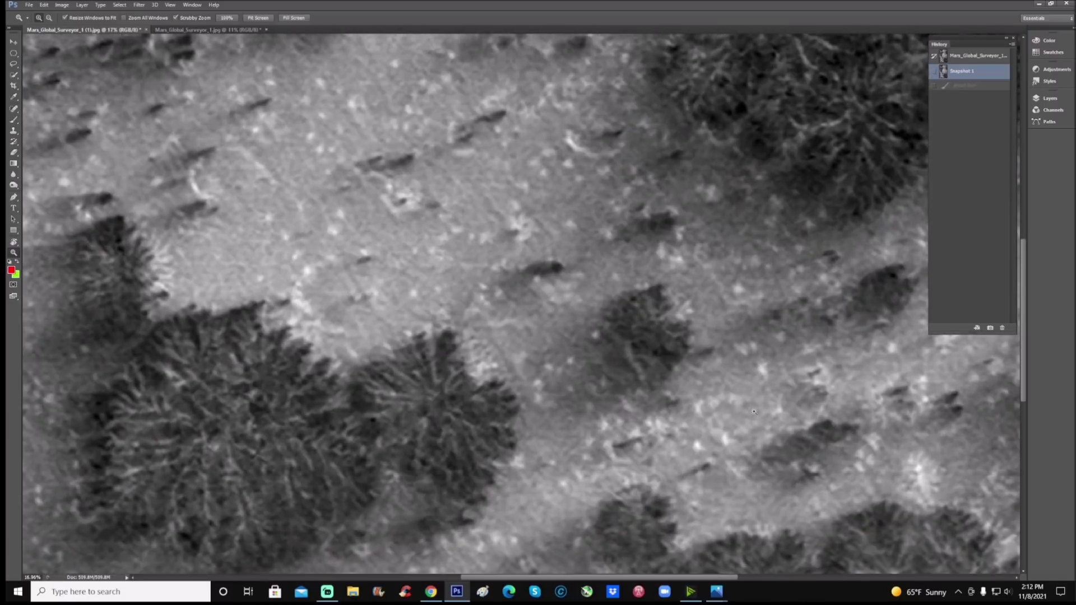
click(17, 119)
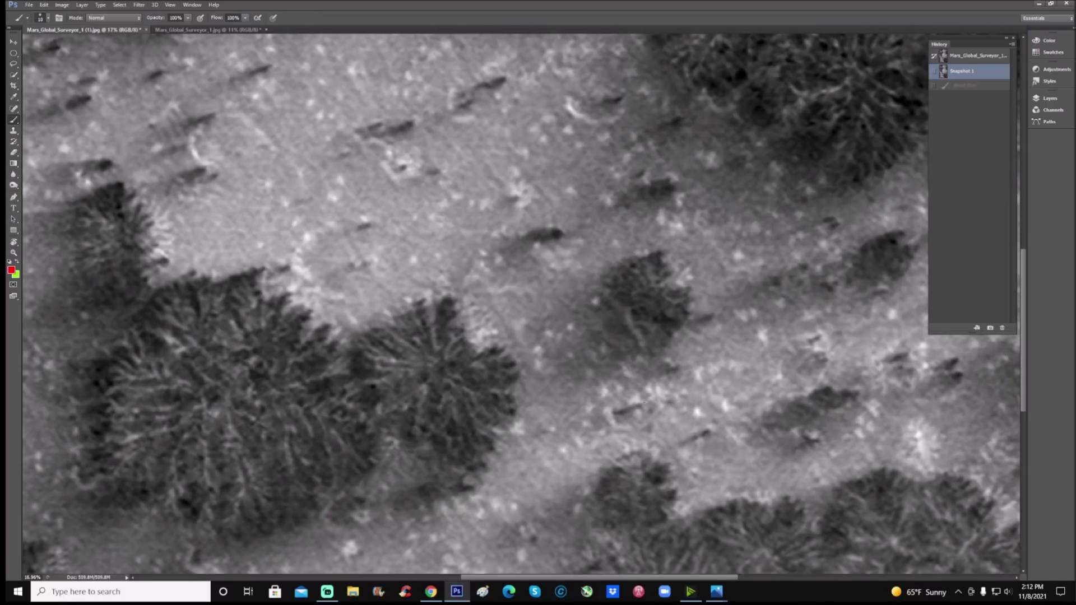
mouse_move(646, 382)
mouse_down()
mouse_move(602, 423)
mouse_move(625, 446)
mouse_move(677, 422)
mouse_move(673, 380)
mouse_move(651, 377)
mouse_up()
Zoom closer and add a red stroke, small mark and end tick inside the circle
scroll(525, 304, down, 2)
key(ctrl+plus)
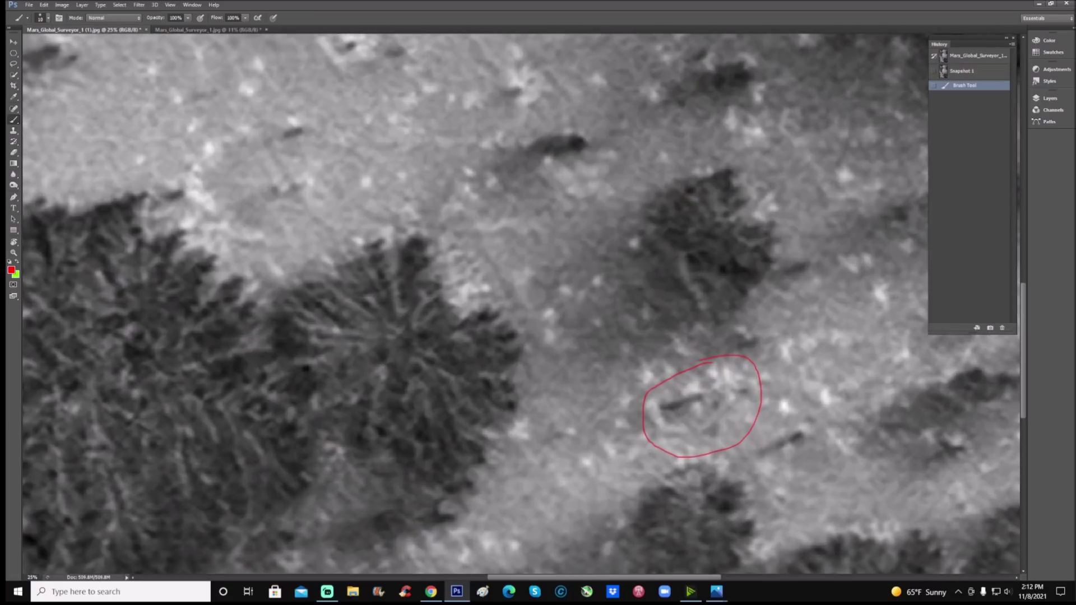
drag(634, 581, 670, 581)
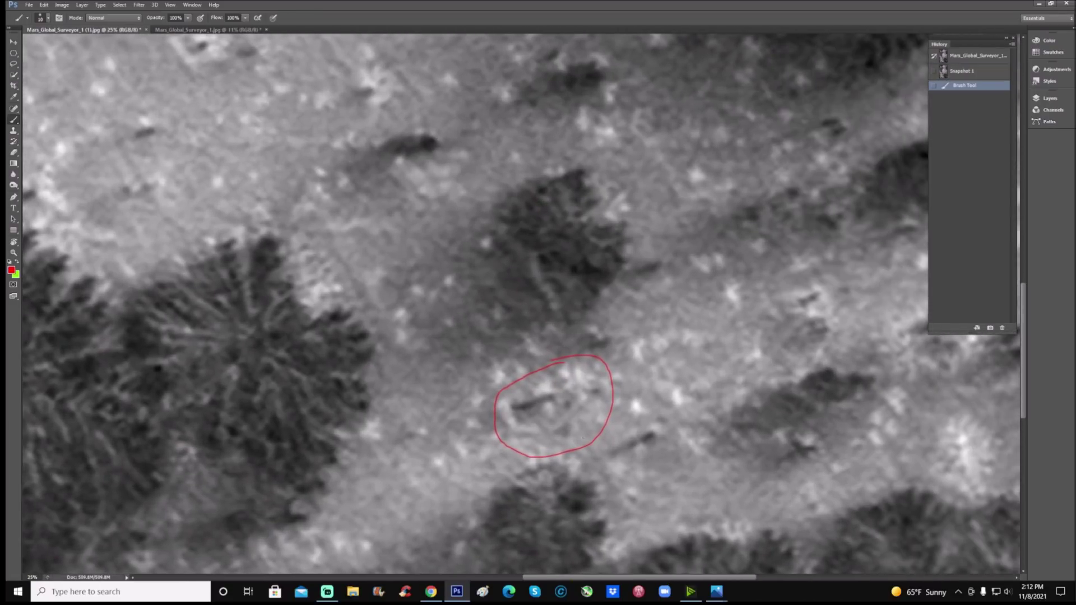
mouse_move(534, 420)
mouse_down()
mouse_move(542, 430)
mouse_move(586, 399)
mouse_up()
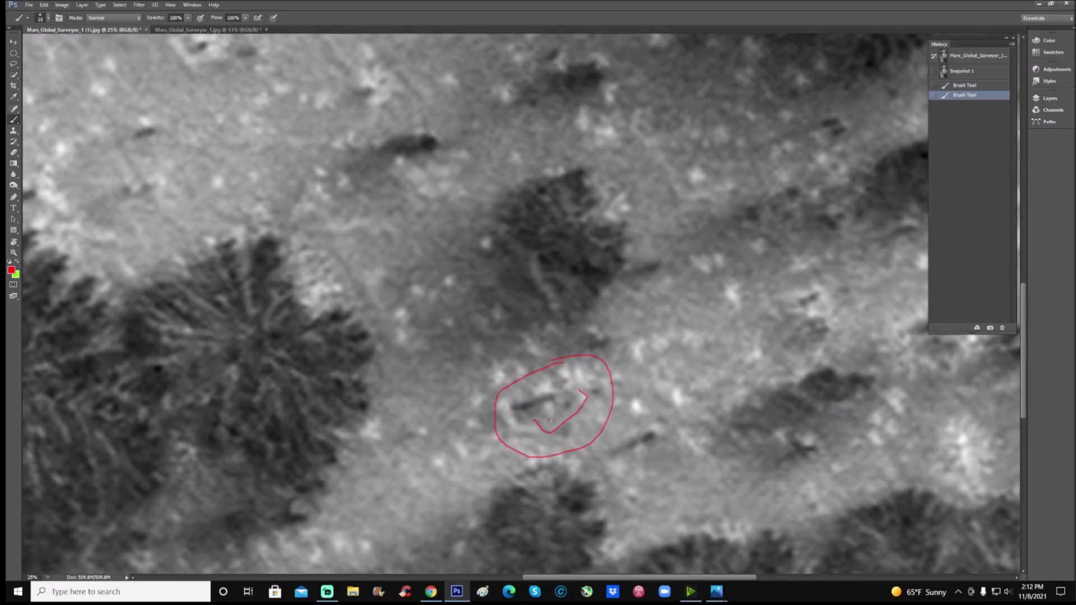
drag(551, 419, 562, 413)
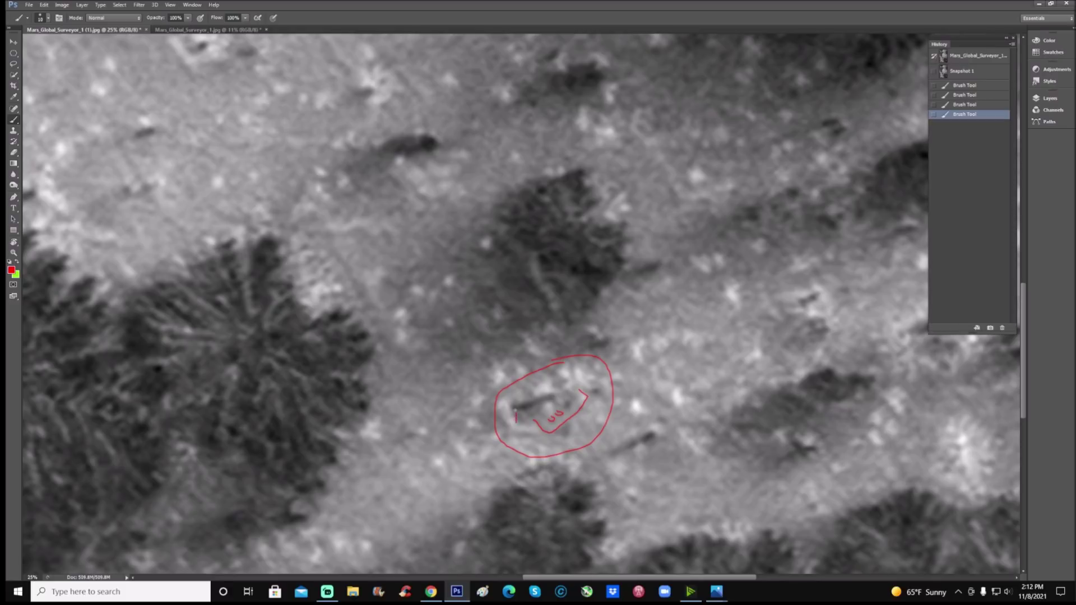
drag(555, 398, 557, 404)
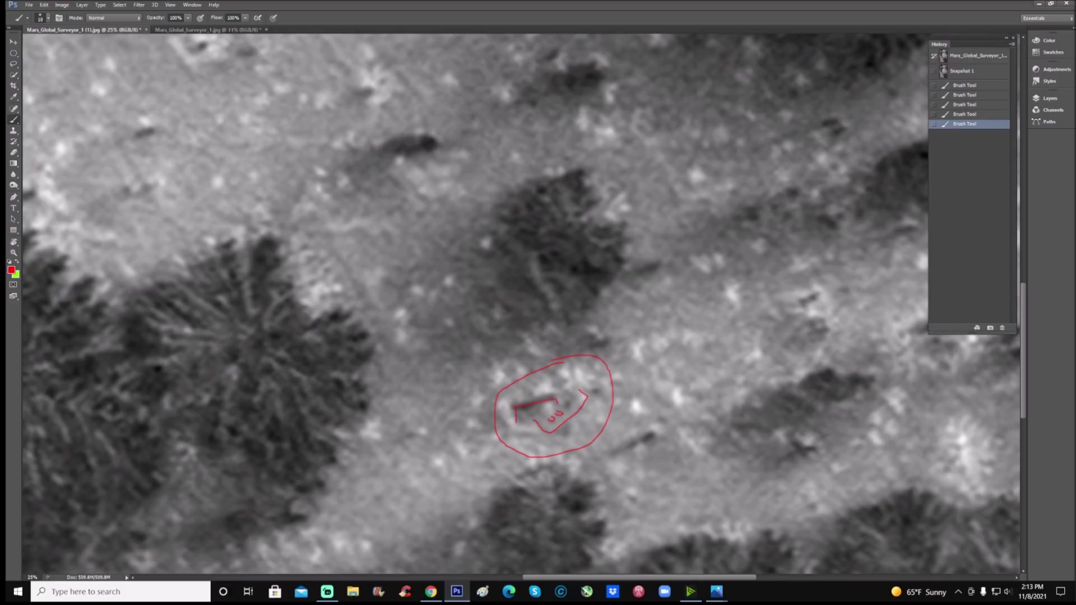
Revert to Snapshot 1 and zoom out slightly on the Mars image
click(995, 71)
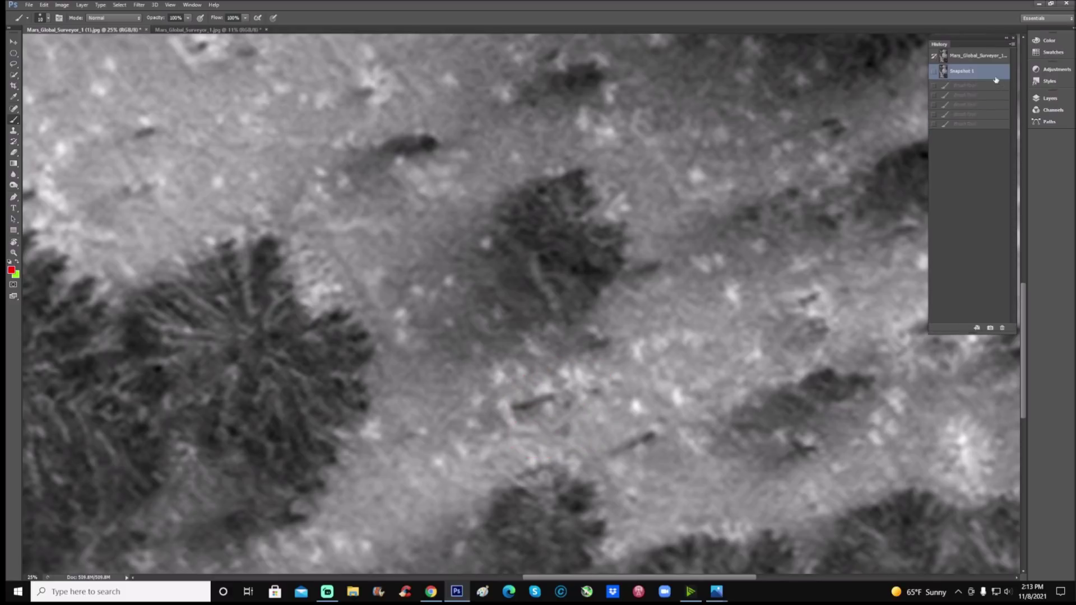
scroll(853, 184, up, 1)
scroll(853, 184, up, 5)
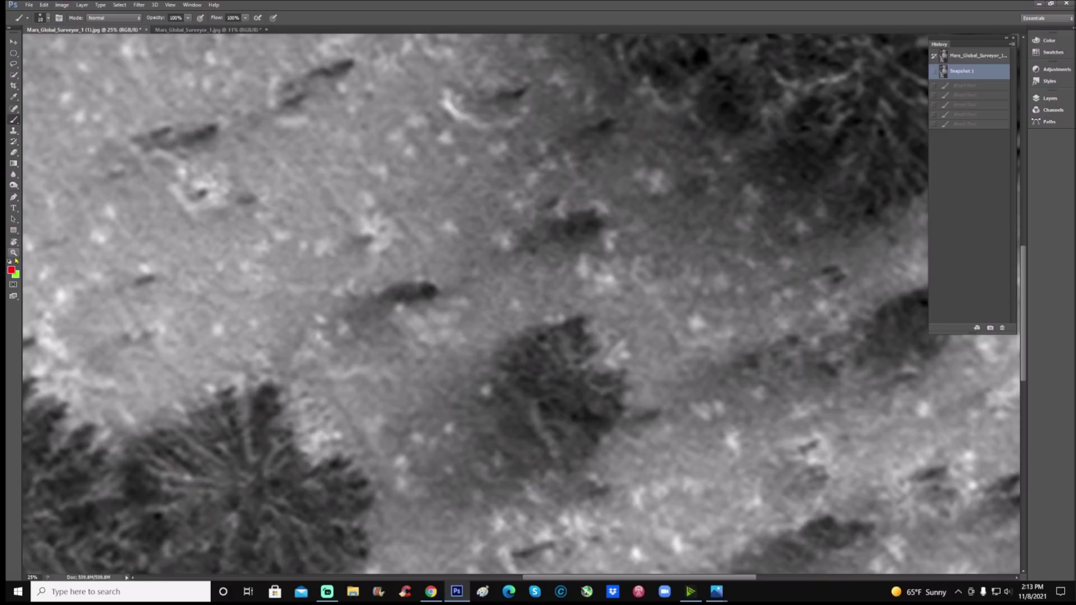
click(14, 252)
drag(516, 353, 480, 354)
scroll(480, 354, up, 2)
scroll(480, 353, up, 3)
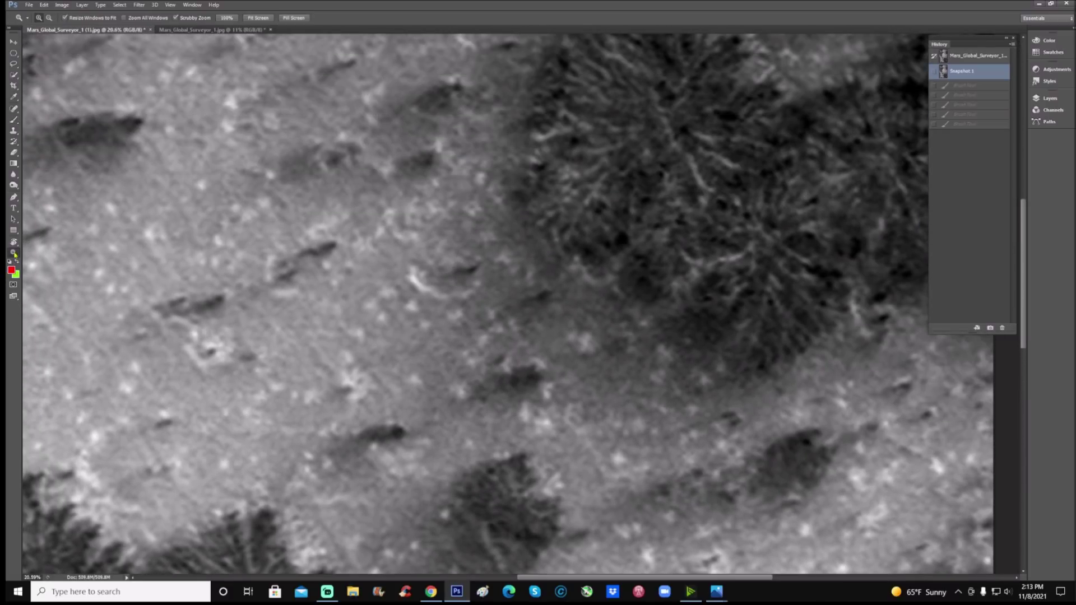
Circle the crater in red and trace its lower and upper-left rim with a hook
click(14, 120)
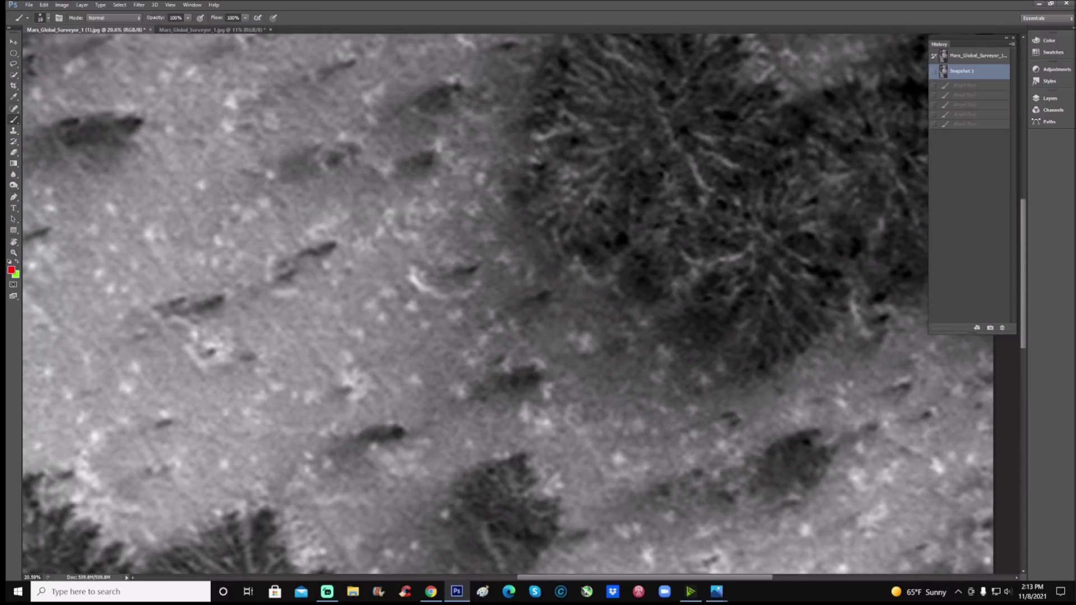
mouse_move(431, 229)
mouse_down()
mouse_move(394, 236)
mouse_move(369, 262)
mouse_move(423, 345)
mouse_move(528, 294)
mouse_move(444, 224)
mouse_move(388, 233)
mouse_up()
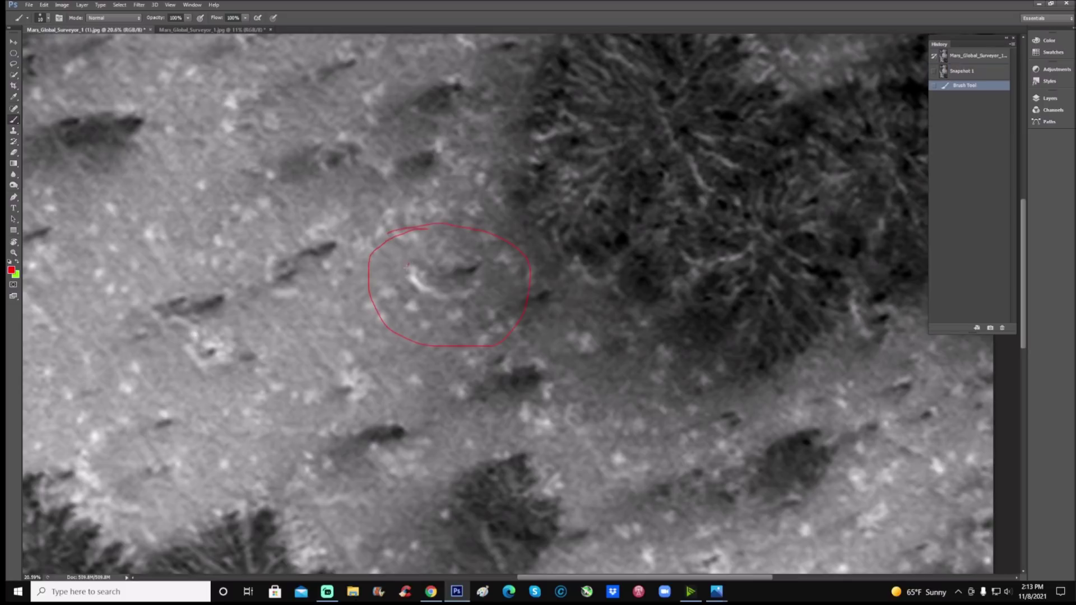
mouse_move(416, 290)
mouse_down()
mouse_move(464, 300)
mouse_move(480, 269)
mouse_up()
scroll(479, 270, up, 1)
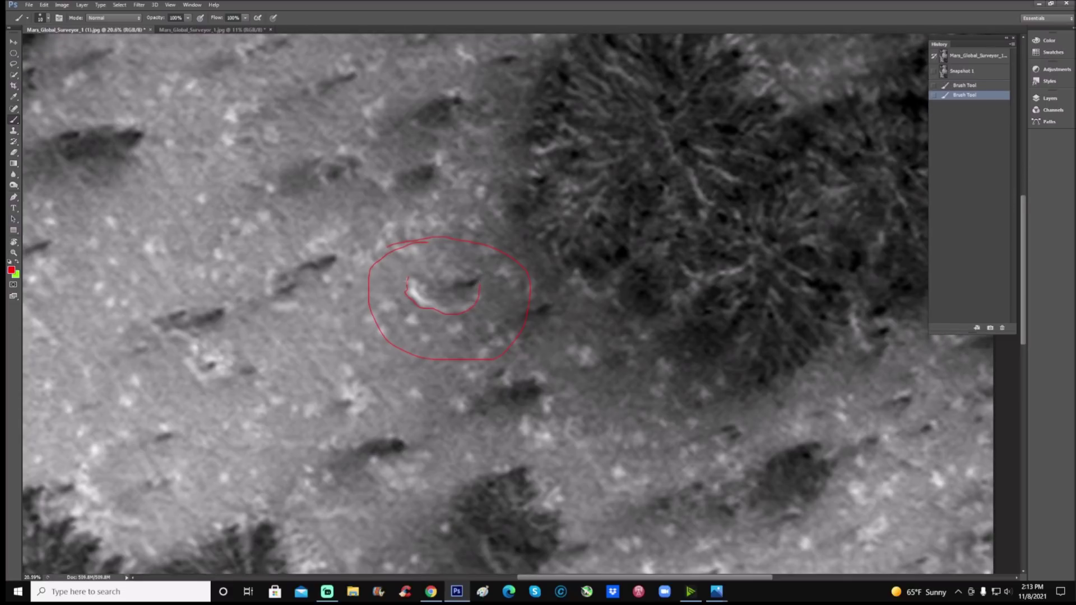
drag(406, 265, 448, 285)
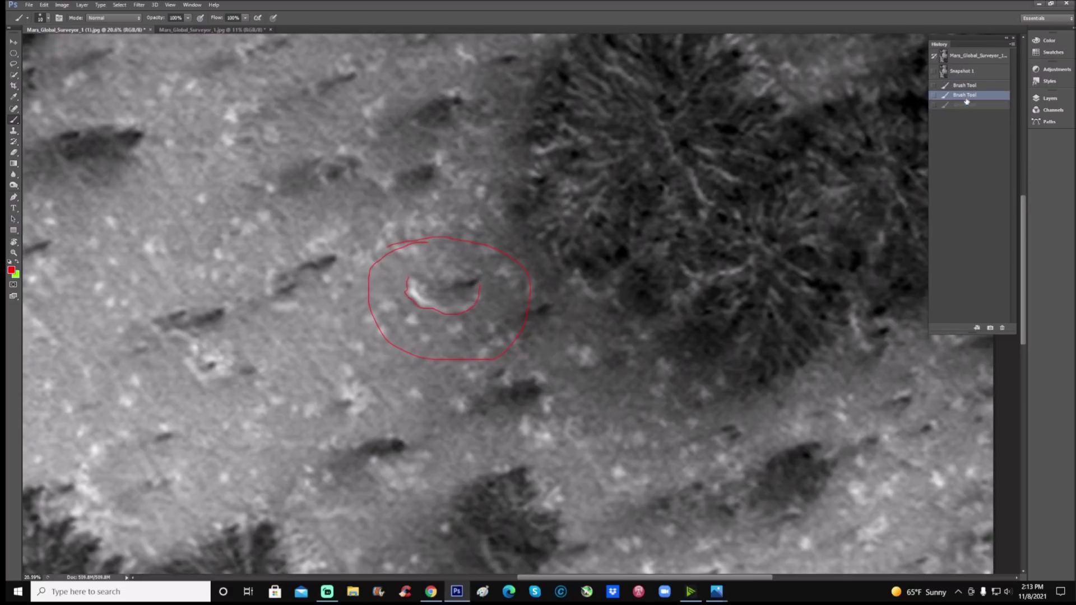
mouse_move(406, 266)
mouse_down()
mouse_move(432, 287)
mouse_move(479, 274)
mouse_up()
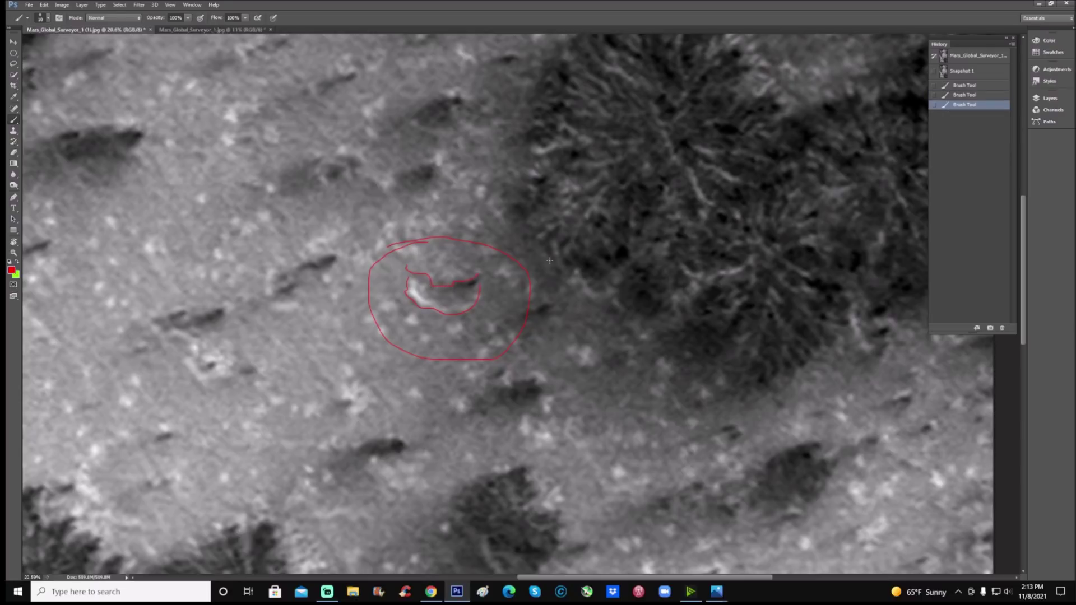
scroll(549, 260, up, 2)
Revert to Snapshot 1 and circle another crater in red
click(965, 72)
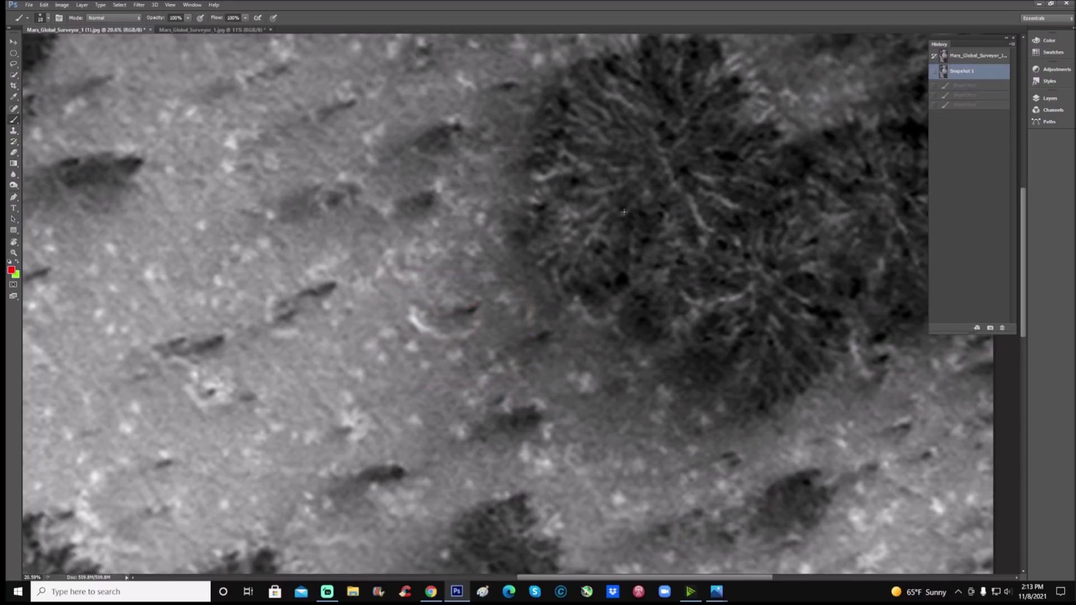
scroll(502, 278, up, 2)
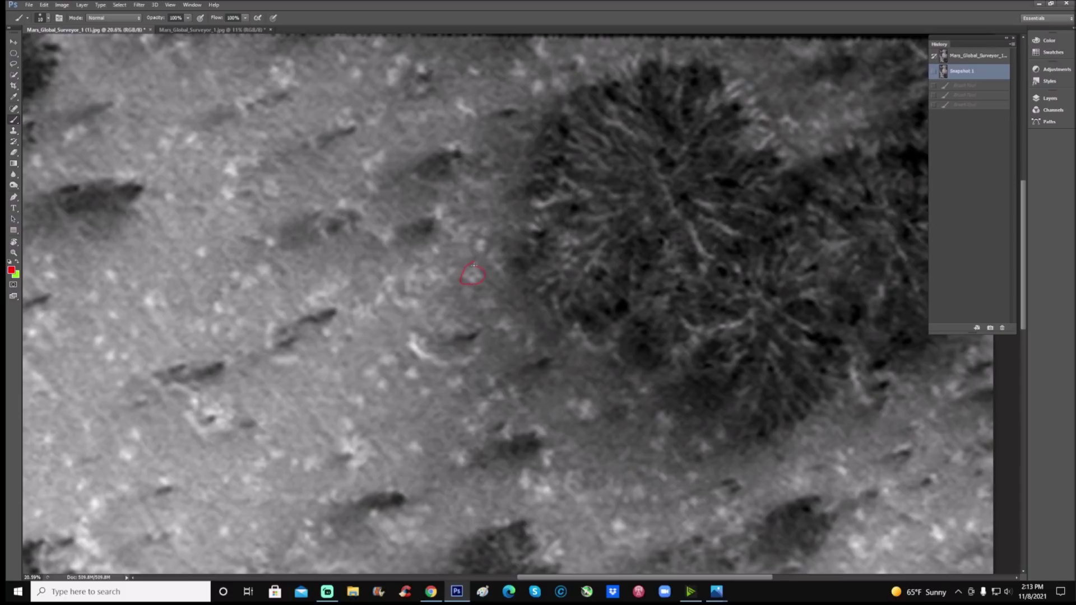
mouse_move(407, 252)
mouse_down()
mouse_move(351, 287)
mouse_move(359, 324)
mouse_move(459, 284)
mouse_move(445, 262)
mouse_move(391, 257)
mouse_up()
Circle the lower-left crater in red and add strokes under and inside it
scroll(412, 307, down, 2)
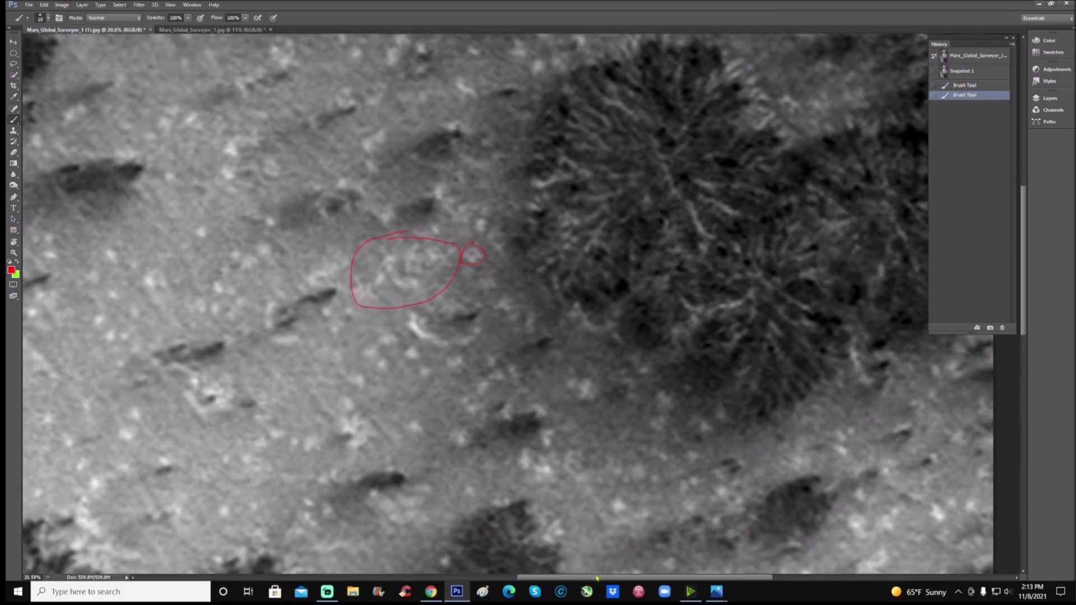
drag(602, 580, 528, 580)
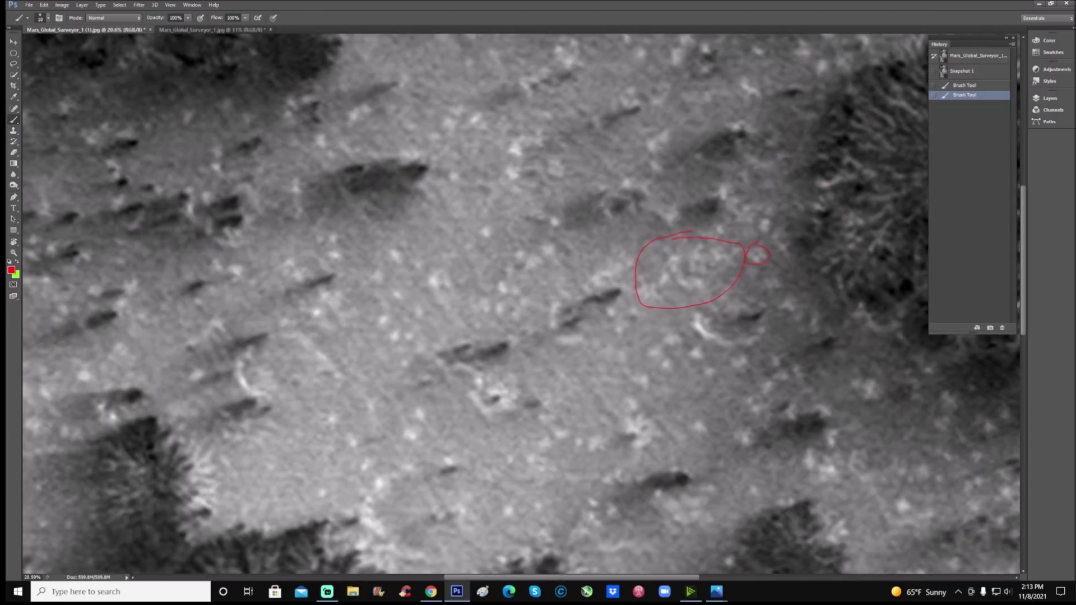
mouse_move(456, 330)
mouse_down()
mouse_move(423, 338)
mouse_move(419, 360)
mouse_move(469, 426)
mouse_move(524, 423)
mouse_move(542, 372)
mouse_move(512, 306)
mouse_move(467, 313)
mouse_move(455, 331)
mouse_up()
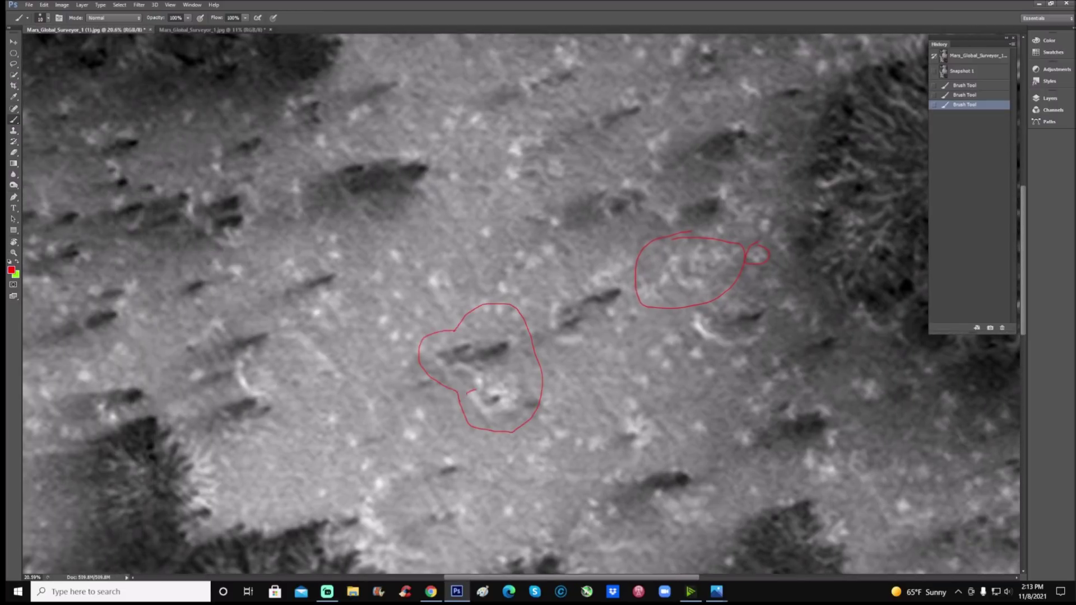
drag(476, 412, 513, 403)
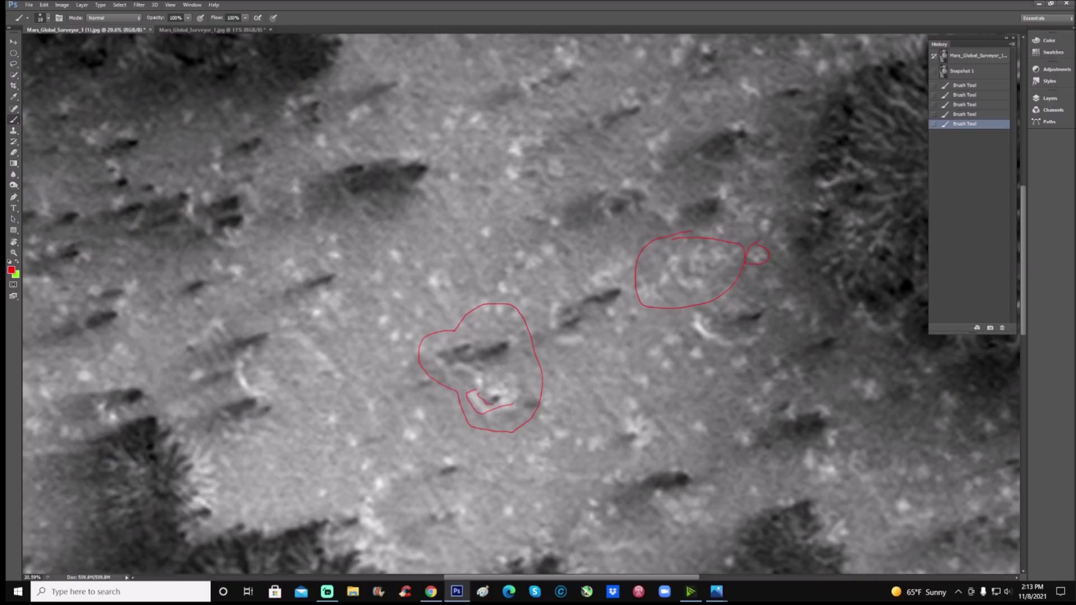
drag(503, 369, 498, 384)
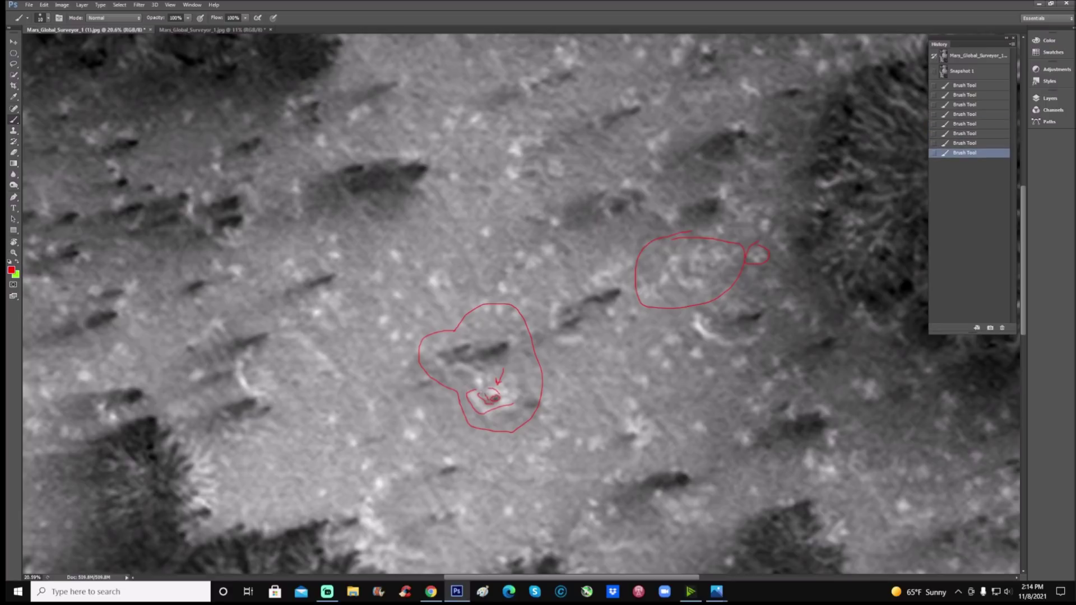
key(ctrl+plus)
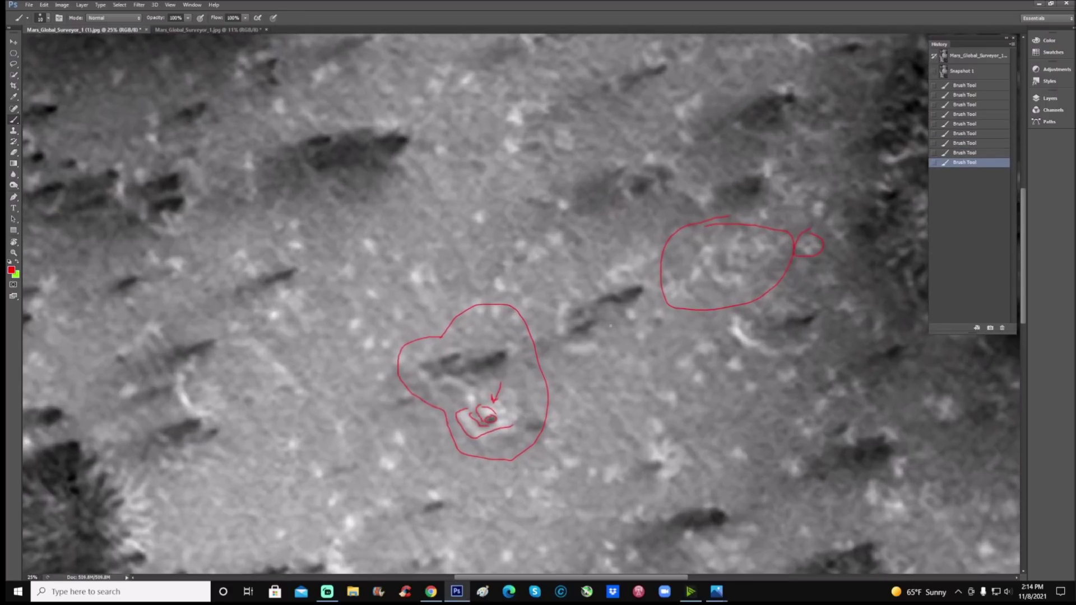
scroll(611, 329, down, 2)
Revert to Snapshot 1, then circle the central crater in red with an arrow beside it
click(989, 70)
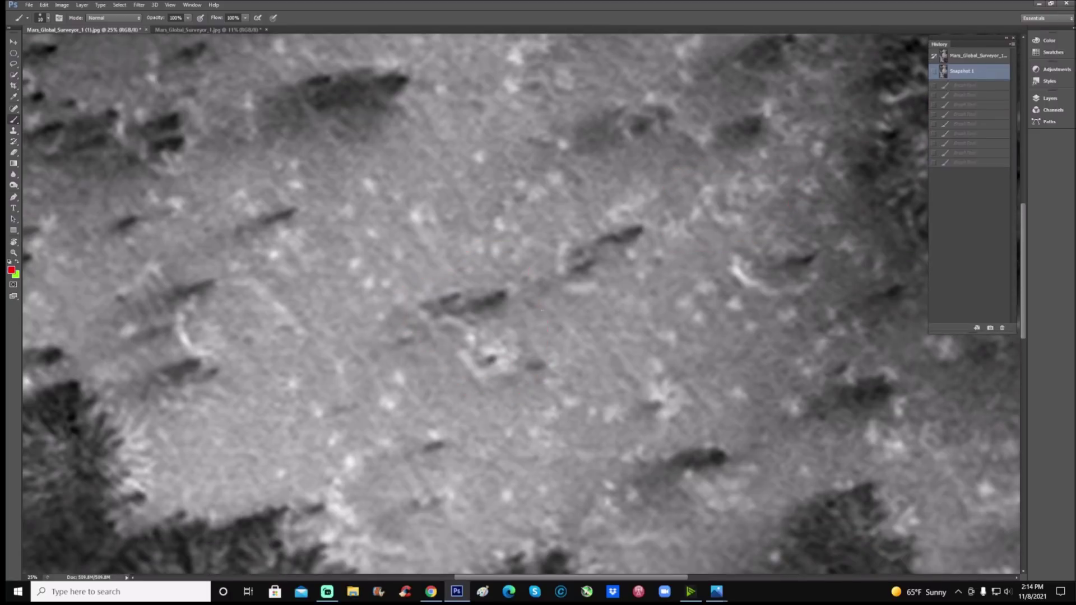
mouse_move(472, 324)
mouse_down()
mouse_move(443, 340)
mouse_move(491, 401)
mouse_move(500, 329)
mouse_move(474, 327)
mouse_up()
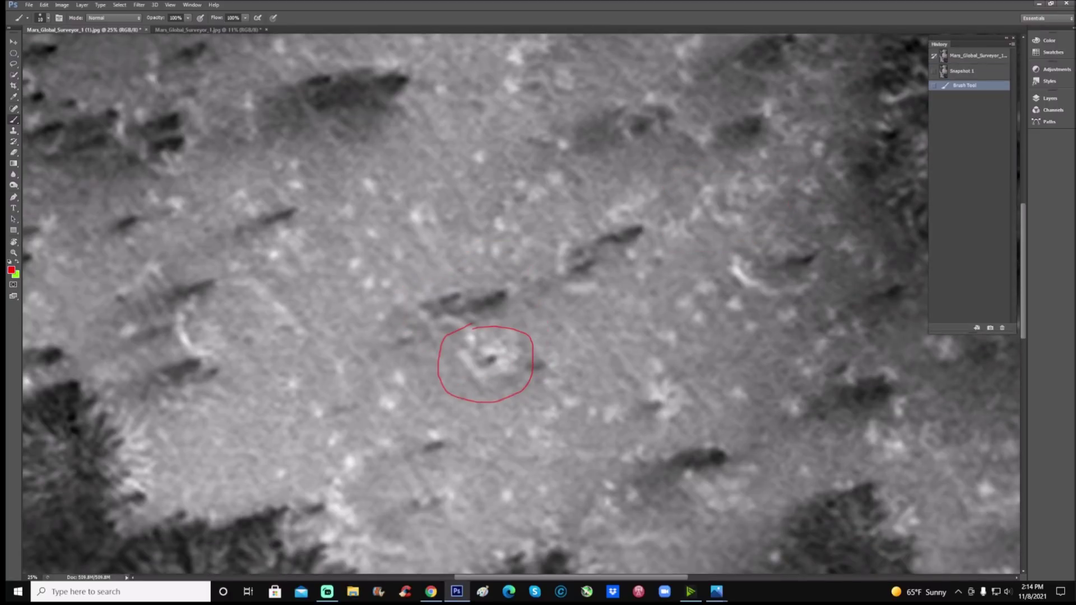
mouse_move(576, 340)
mouse_down()
mouse_move(569, 394)
mouse_move(585, 386)
mouse_up()
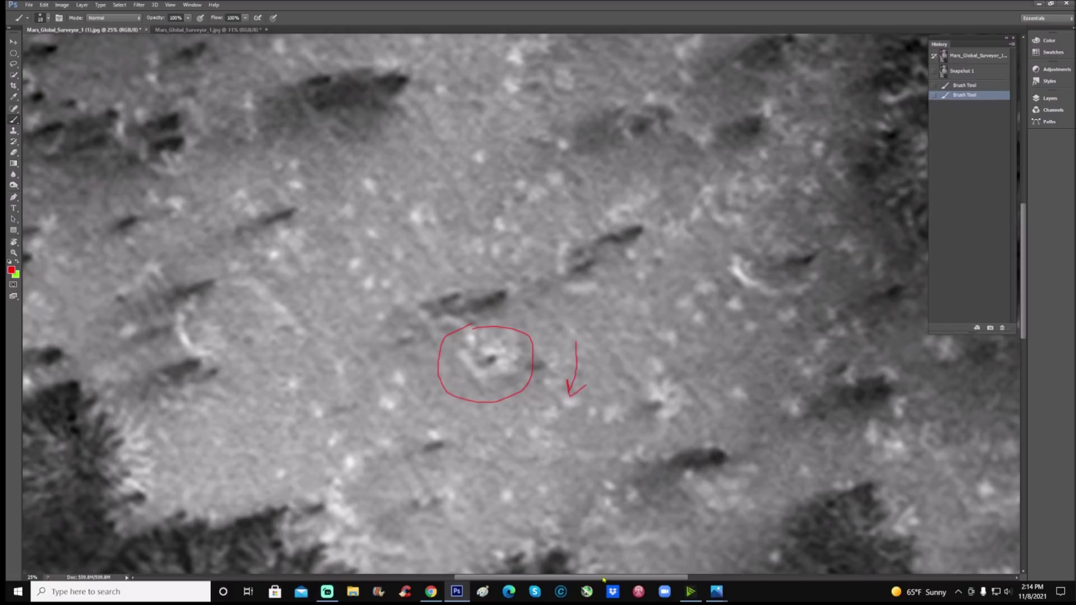
Circle the central crater feature again, adding a red arrow, an X and two strokes
drag(600, 578, 533, 579)
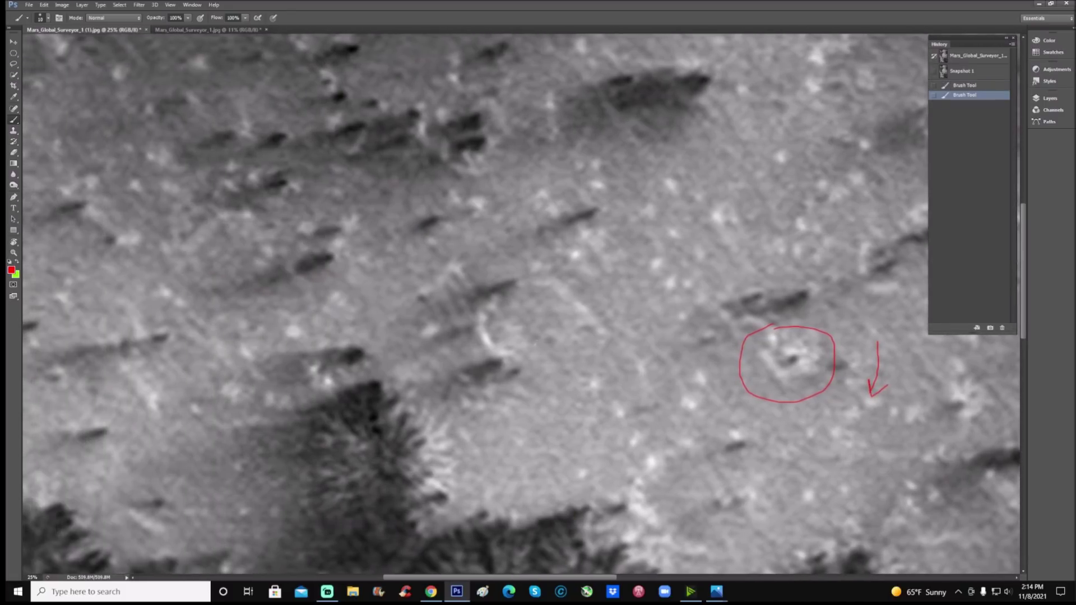
scroll(532, 579, up, 3)
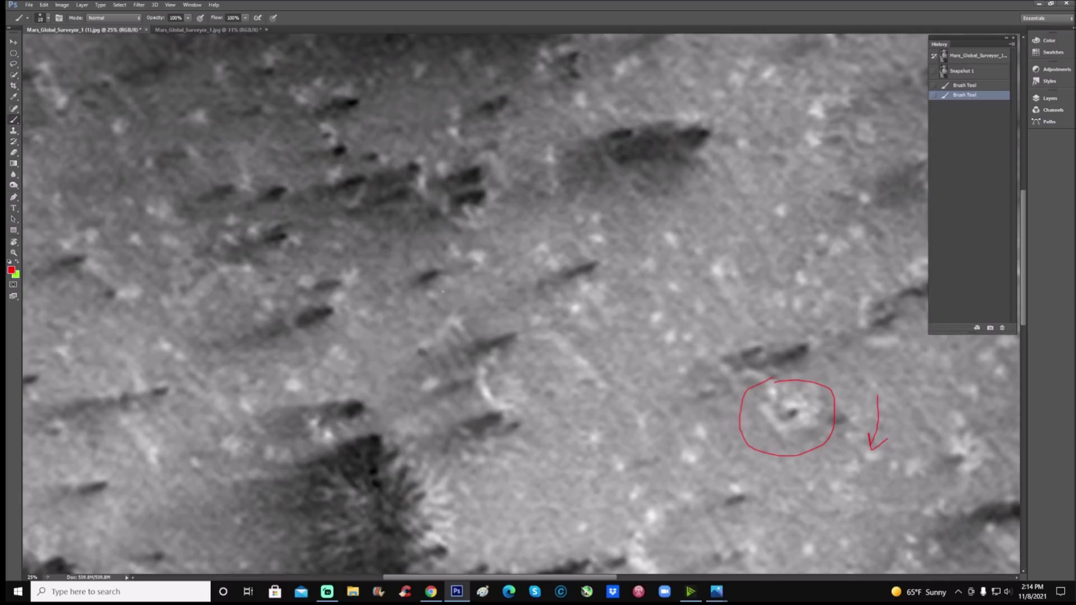
mouse_move(443, 291)
mouse_down()
mouse_move(405, 342)
mouse_move(580, 314)
mouse_move(530, 272)
mouse_move(465, 275)
mouse_move(446, 292)
mouse_up()
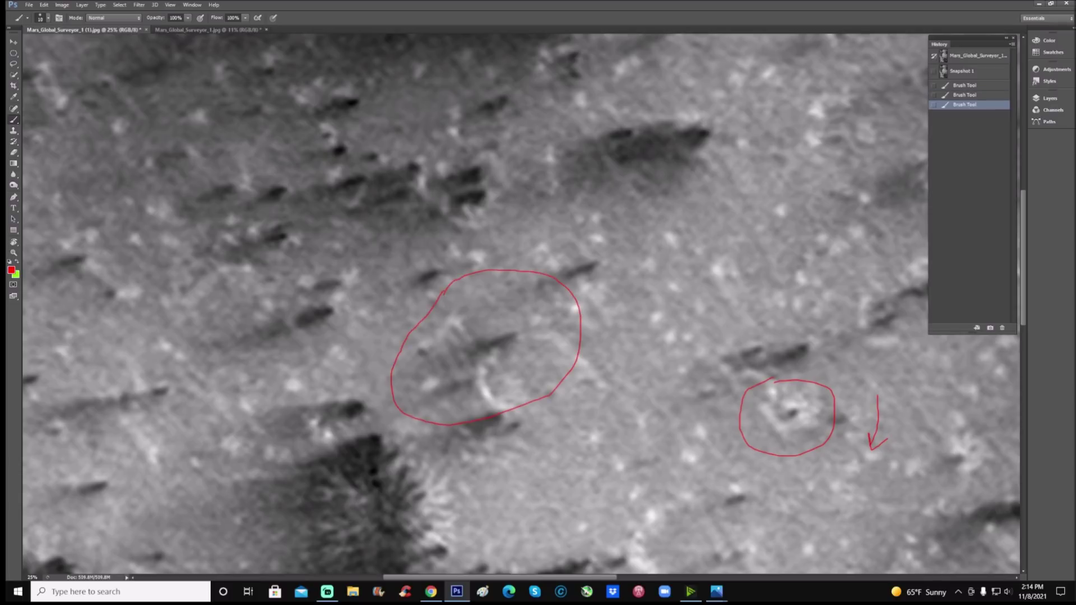
mouse_move(526, 369)
mouse_down()
mouse_move(503, 384)
mouse_move(508, 367)
mouse_move(523, 376)
mouse_up()
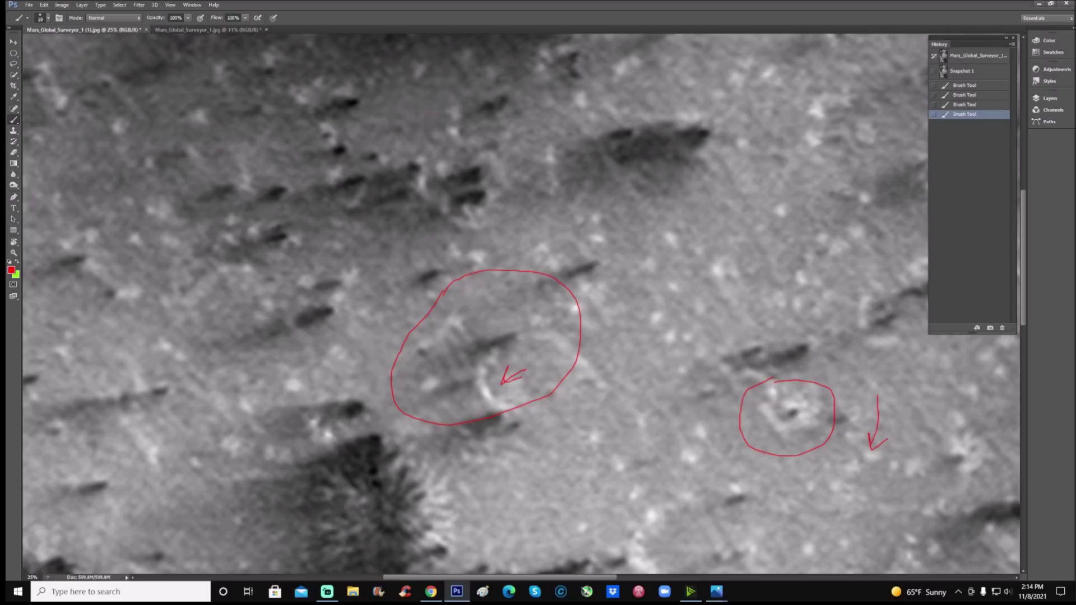
mouse_move(488, 315)
mouse_down()
mouse_move(483, 337)
mouse_move(493, 326)
mouse_up()
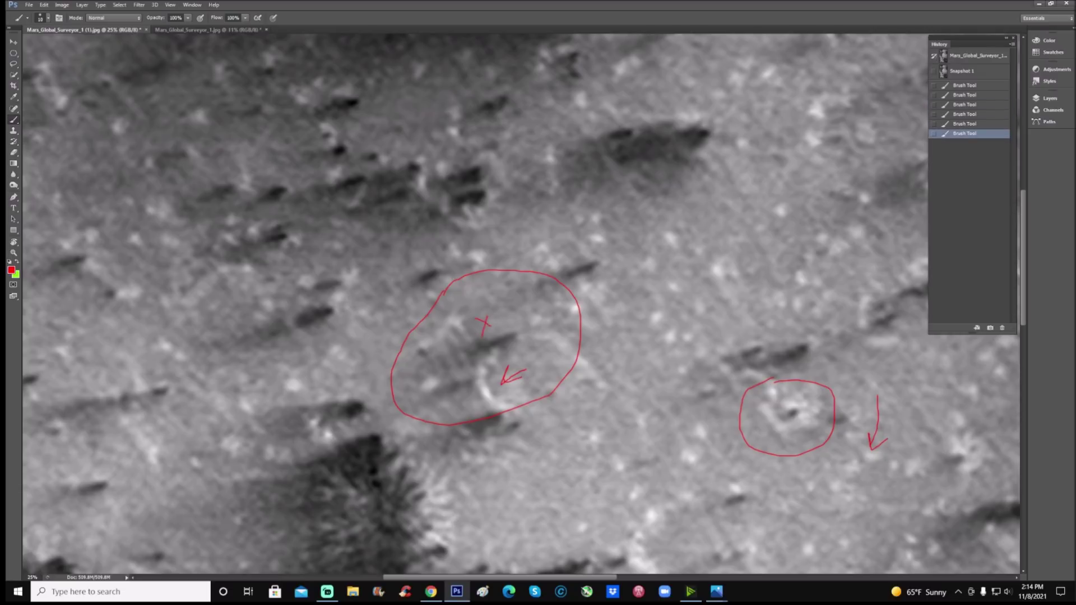
mouse_move(452, 302)
mouse_down()
mouse_move(407, 354)
mouse_move(409, 367)
mouse_move(427, 400)
mouse_move(473, 393)
mouse_move(479, 407)
mouse_up()
drag(512, 343, 503, 402)
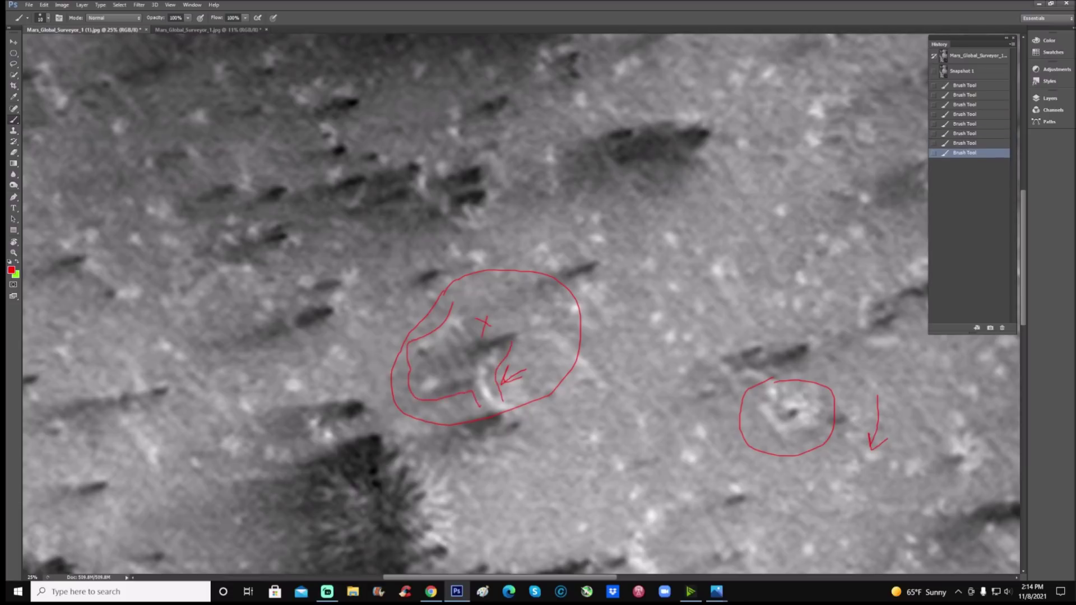
Revert to Snapshot 1 and ring the dark elongated crater in red, marking its right tip
click(939, 72)
scroll(660, 232, up, 3)
scroll(660, 232, up, 1)
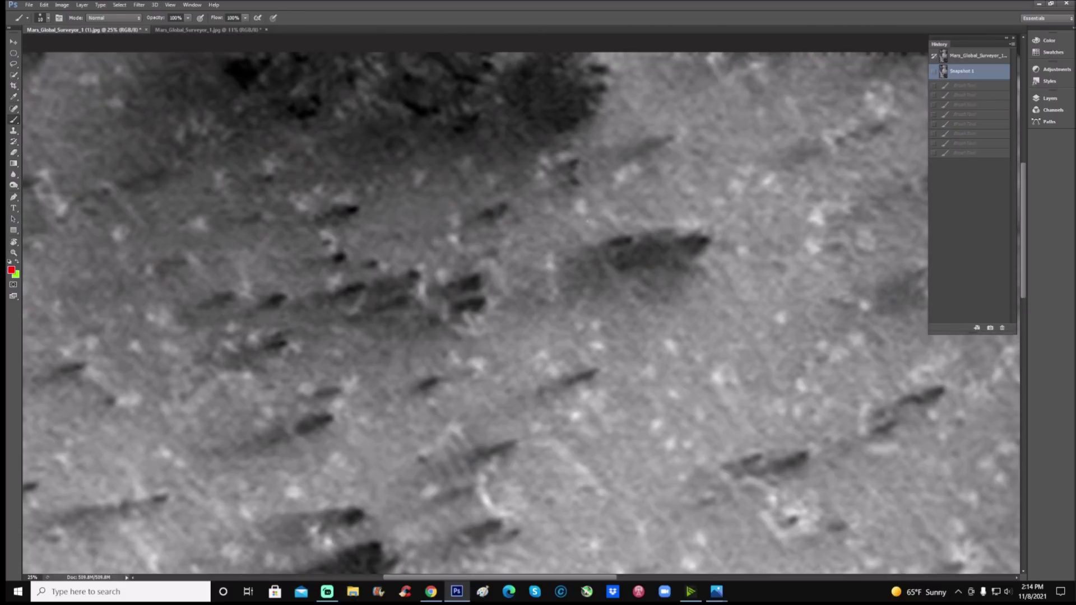
mouse_move(627, 212)
mouse_down()
mouse_move(555, 250)
mouse_move(627, 321)
mouse_move(735, 251)
mouse_move(674, 199)
mouse_move(614, 228)
mouse_up()
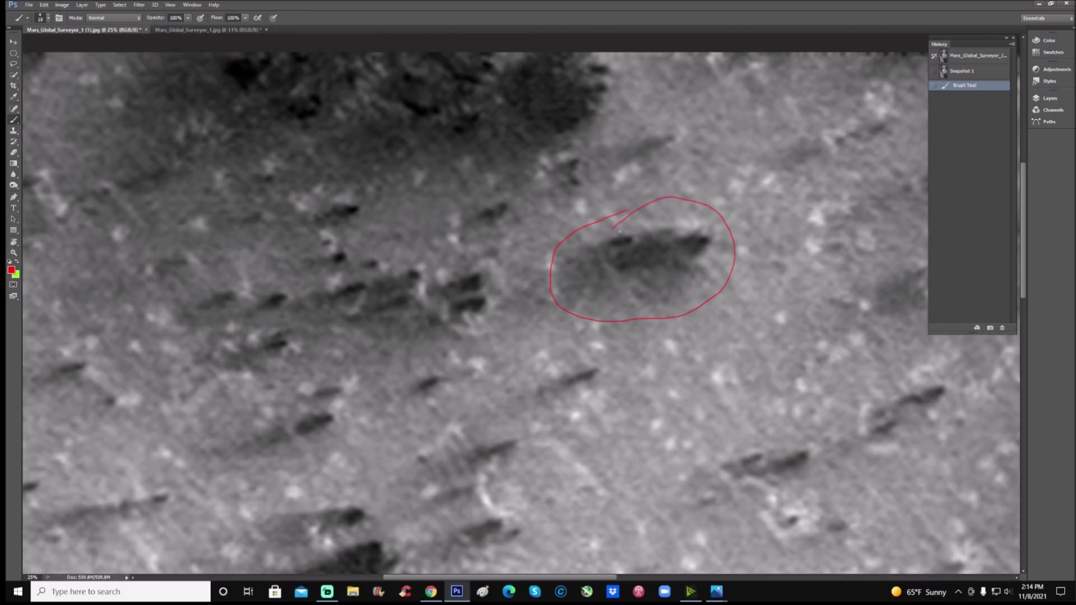
click(705, 243)
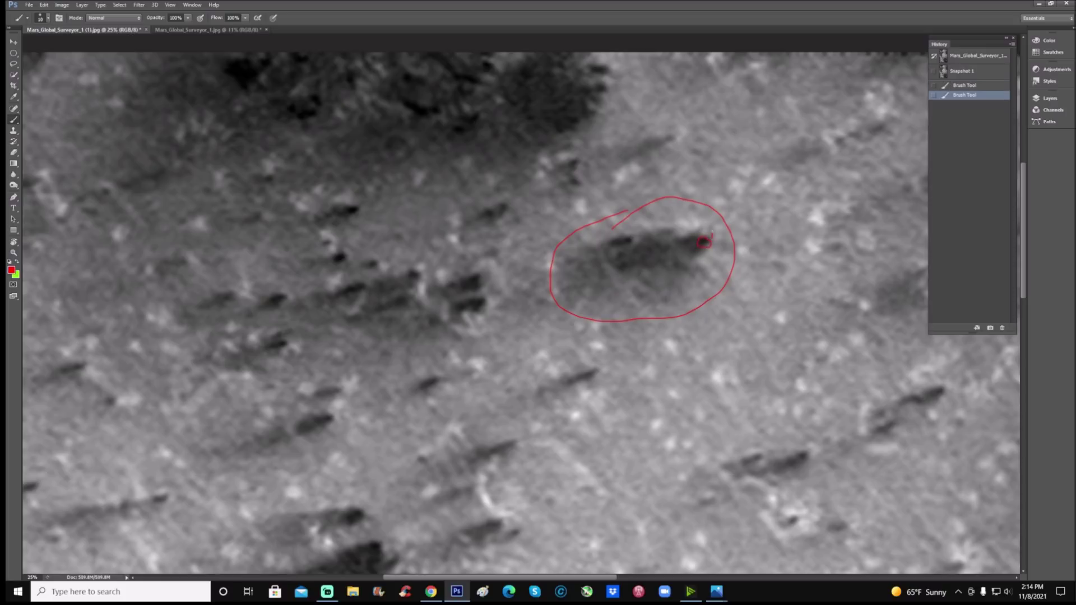
mouse_move(712, 236)
mouse_down()
mouse_move(702, 230)
mouse_move(702, 243)
mouse_up()
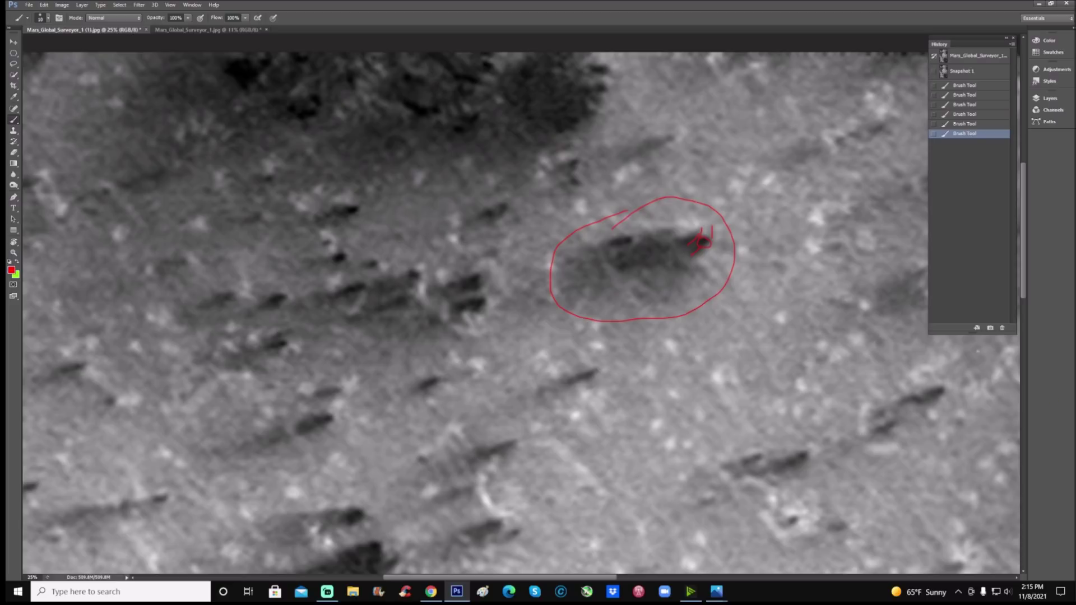
scroll(641, 419, left, 5)
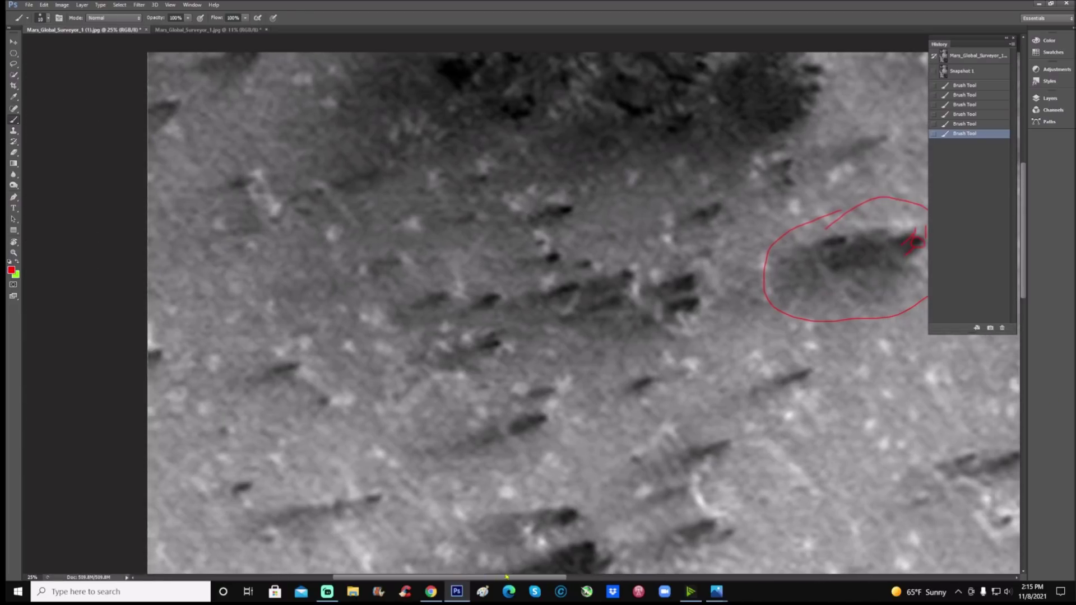
Draw a red ellipse around a crater, plus a small loop and dab near the middle crater
scroll(640, 420, up, 3)
scroll(641, 419, right, 10)
scroll(571, 300, up, 1)
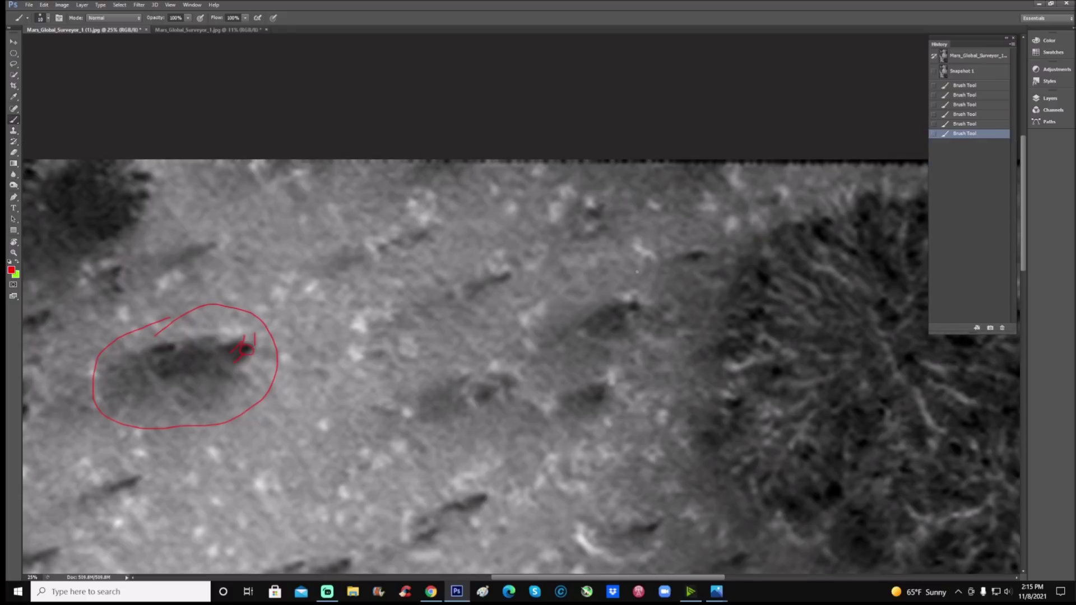
mouse_move(637, 272)
mouse_down()
mouse_move(606, 279)
mouse_move(567, 342)
mouse_up()
mouse_move(669, 346)
mouse_down()
mouse_move(700, 297)
mouse_move(663, 269)
mouse_move(629, 268)
mouse_up()
scroll(554, 317, down, 3)
scroll(554, 317, down, 5)
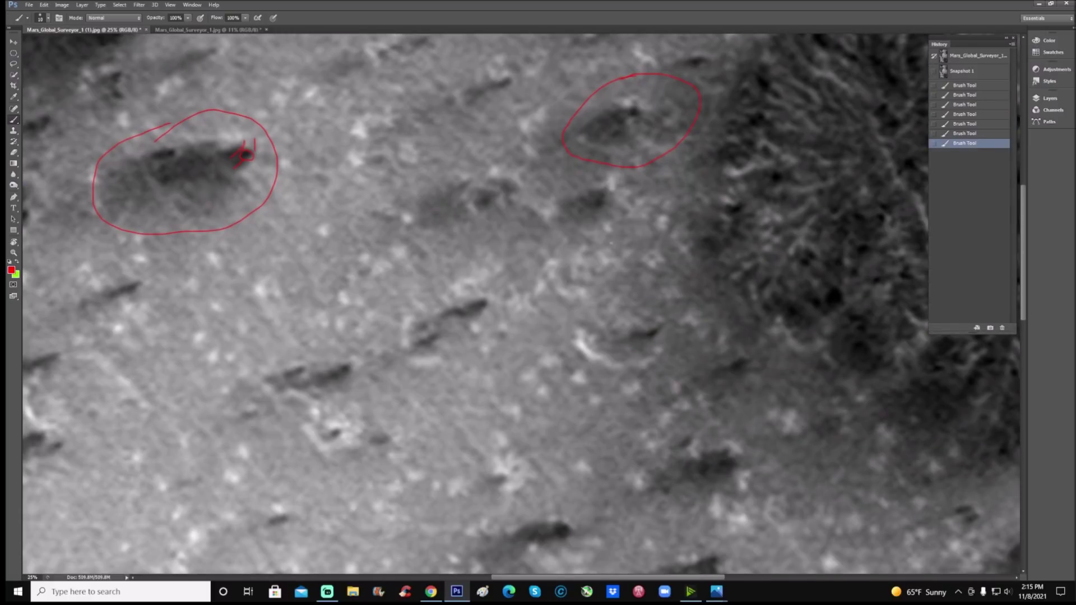
mouse_move(646, 243)
mouse_down()
mouse_move(626, 258)
mouse_move(664, 257)
mouse_move(650, 243)
mouse_move(562, 259)
mouse_move(588, 290)
mouse_move(604, 234)
mouse_move(596, 273)
mouse_up()
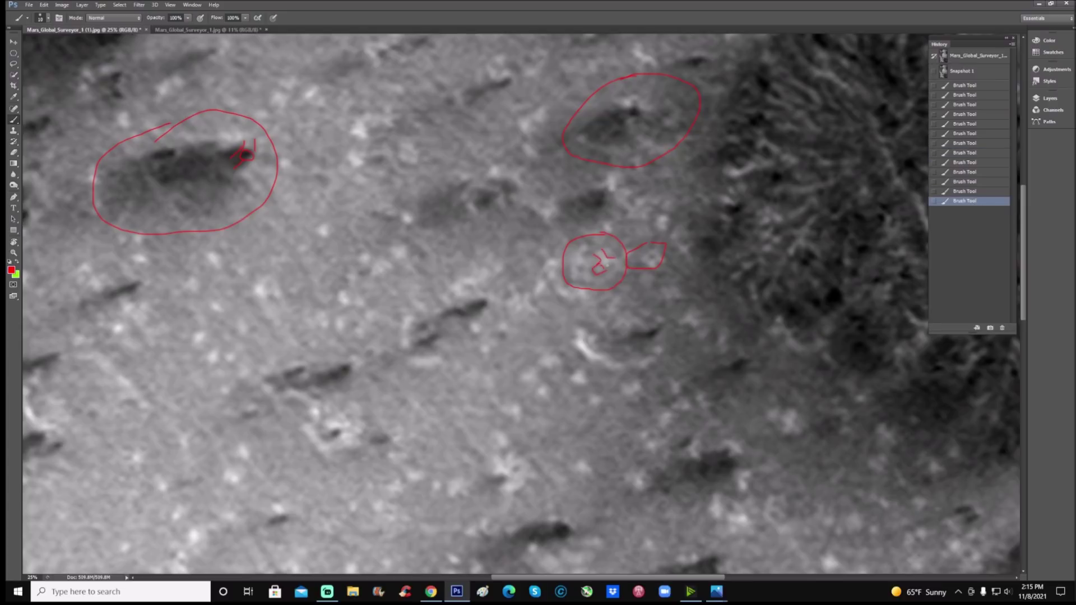
click(609, 259)
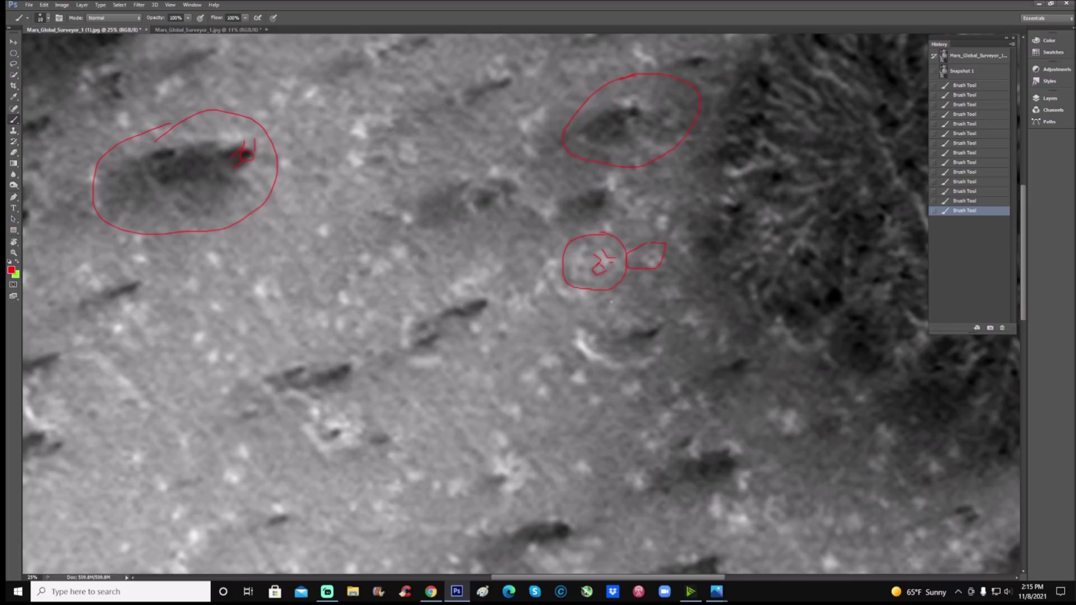
Circle the lower-left crater in red, trace its rim, then revert to Snapshot 1
mouse_move(297, 412)
mouse_down()
mouse_move(282, 429)
mouse_move(299, 482)
mouse_move(384, 478)
mouse_move(374, 375)
mouse_up()
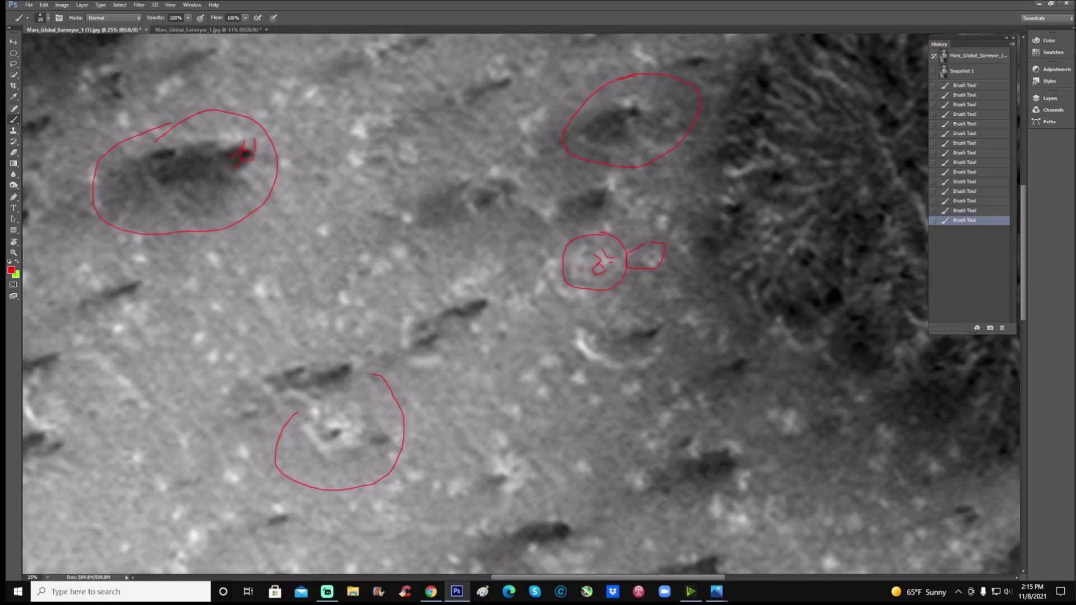
mouse_move(300, 424)
mouse_down()
mouse_move(315, 454)
mouse_move(365, 436)
mouse_up()
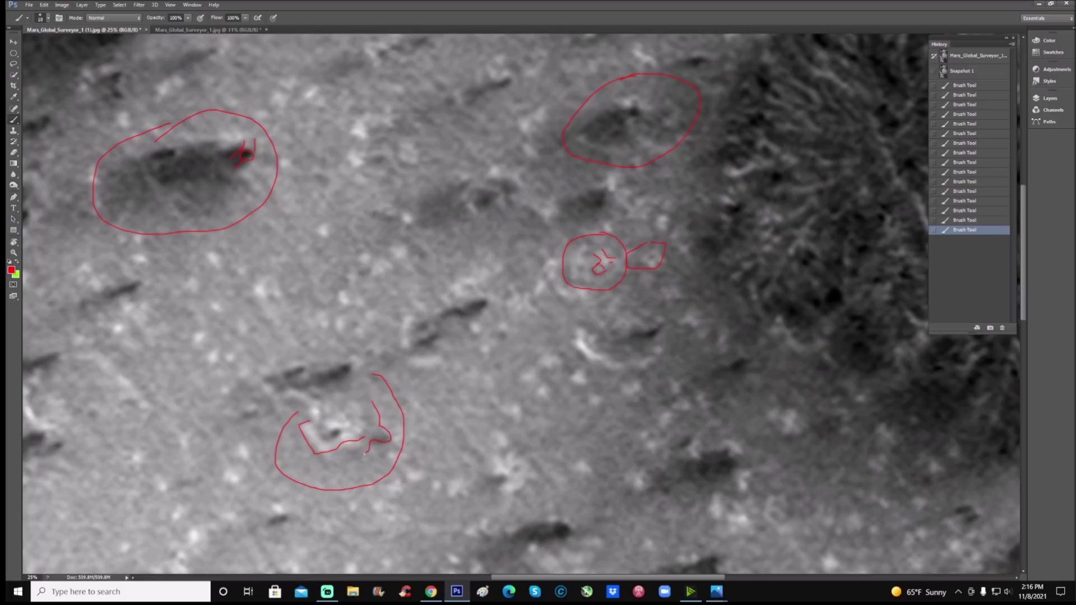
click(320, 462)
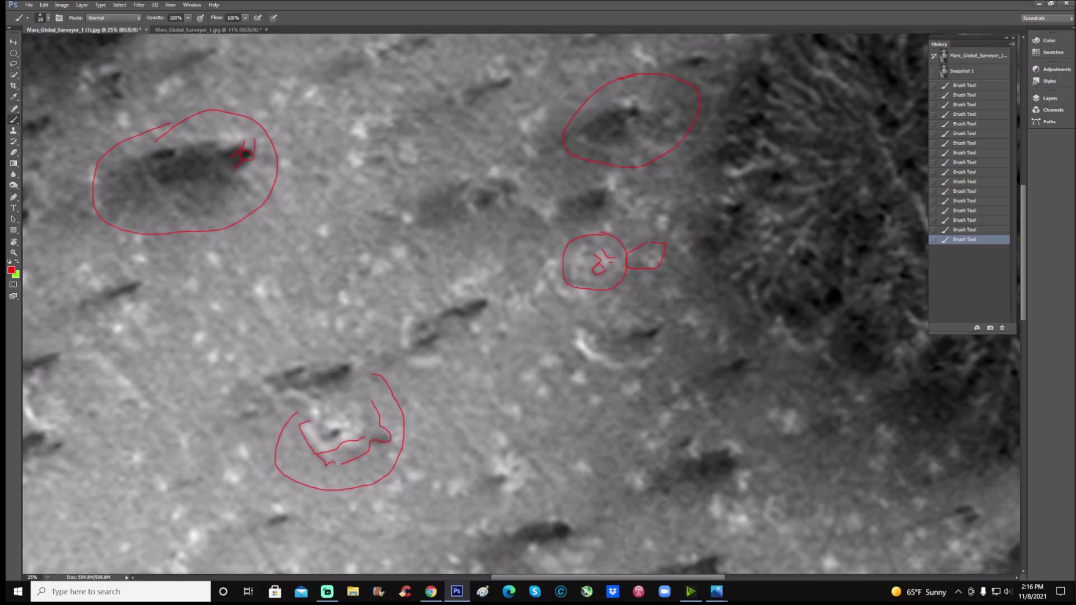
click(334, 463)
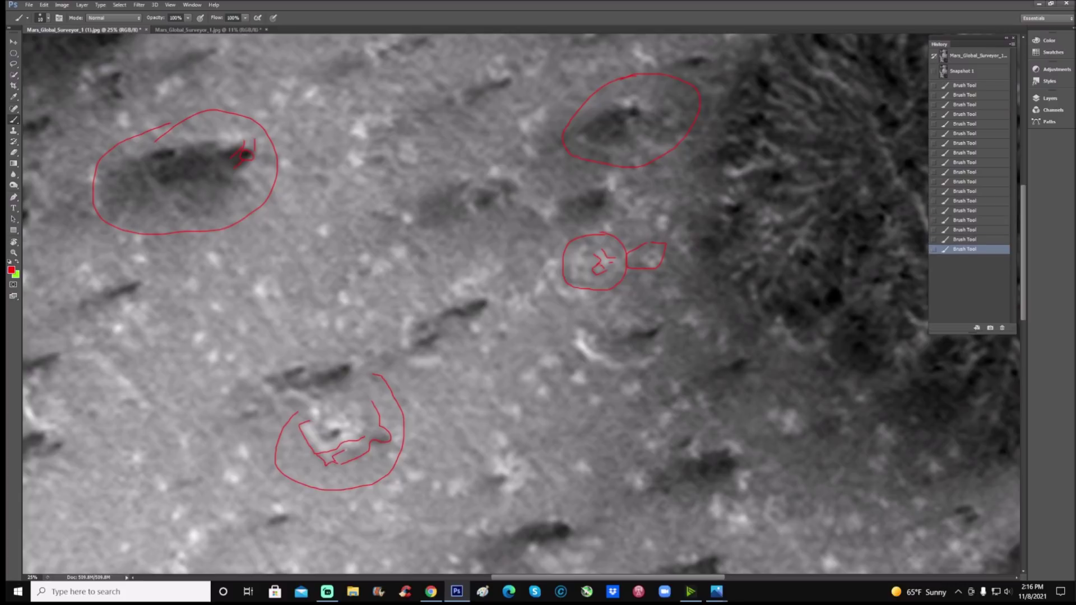
click(638, 269)
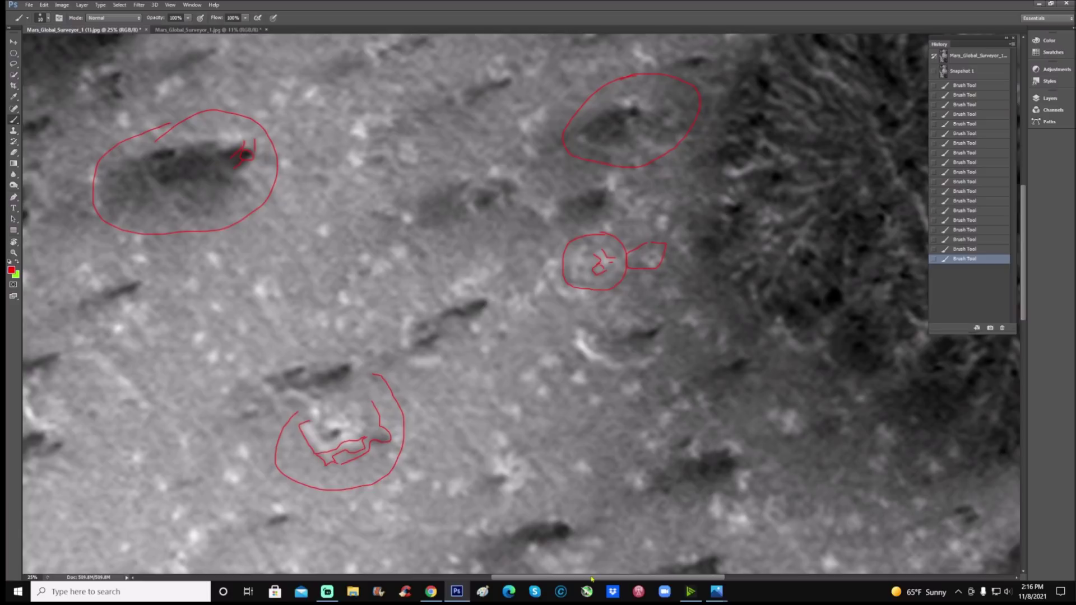
drag(591, 578, 567, 579)
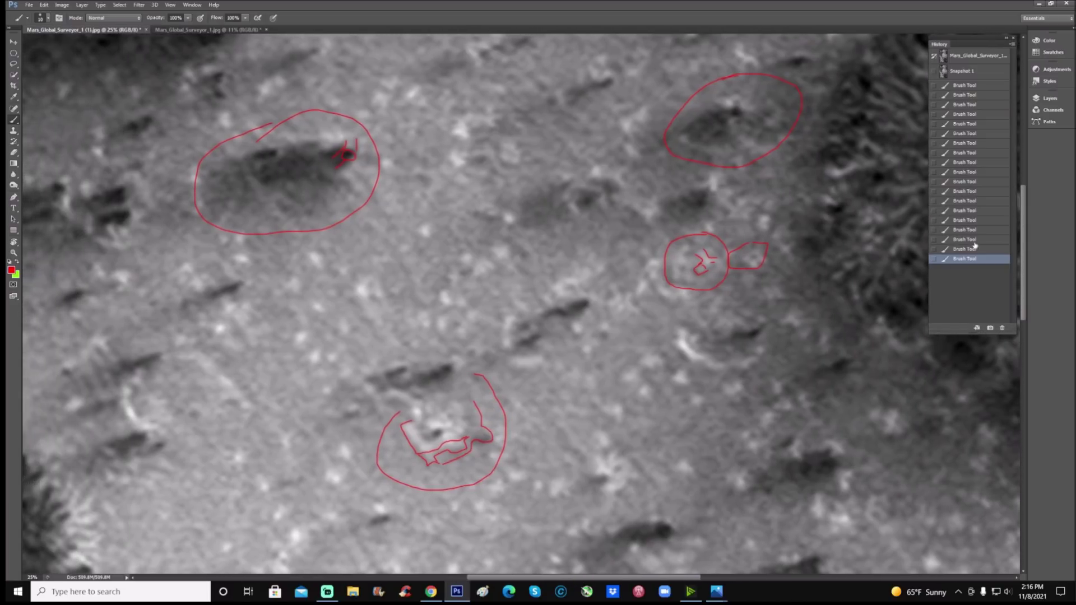
click(983, 72)
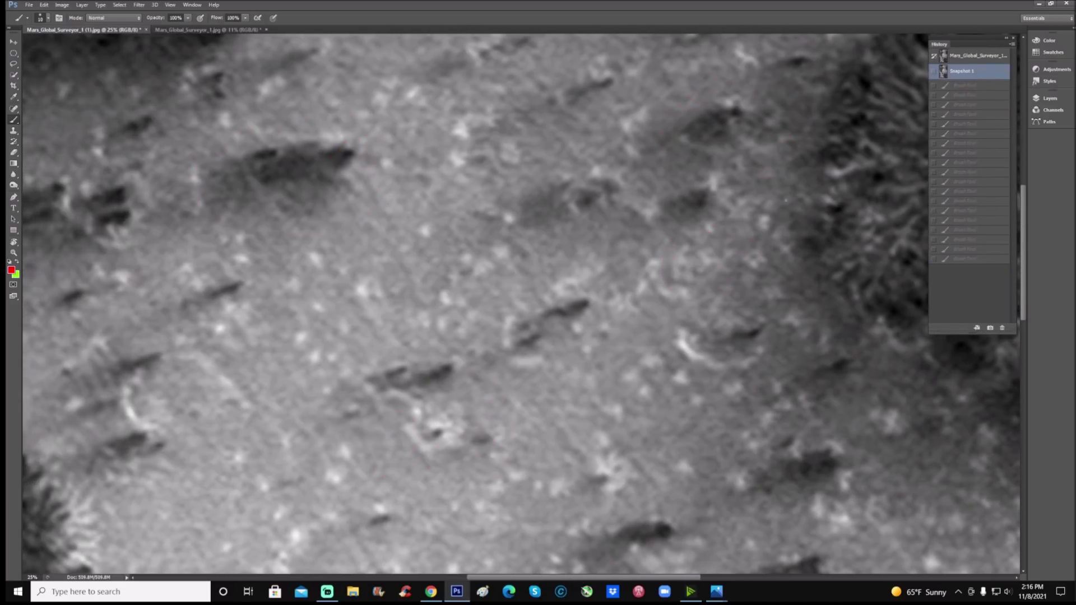
scroll(672, 292, down, 2)
scroll(671, 294, down, 3)
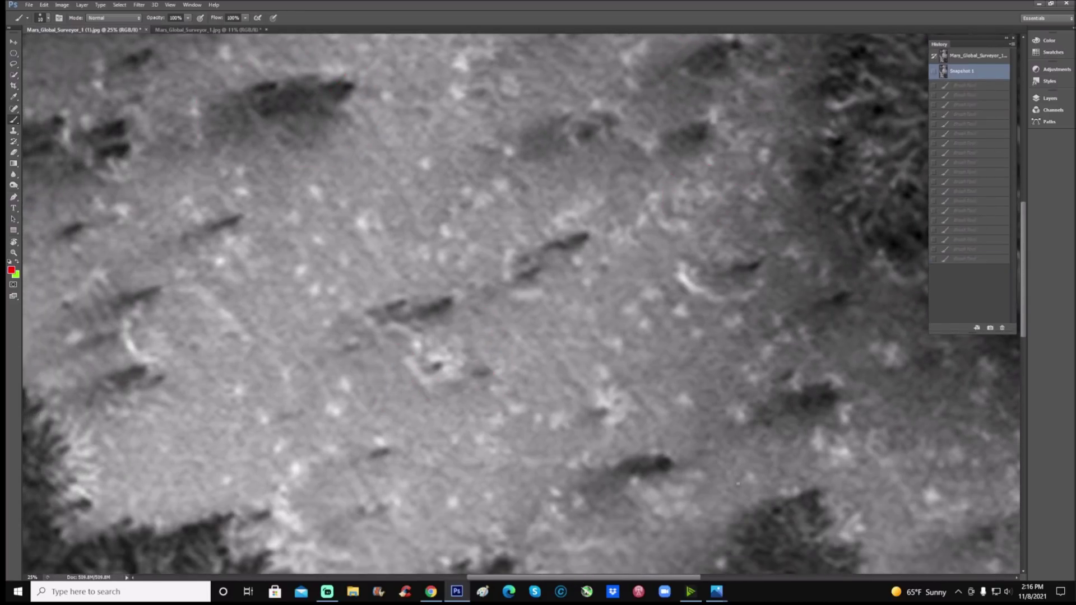
scroll(673, 433, down, 3)
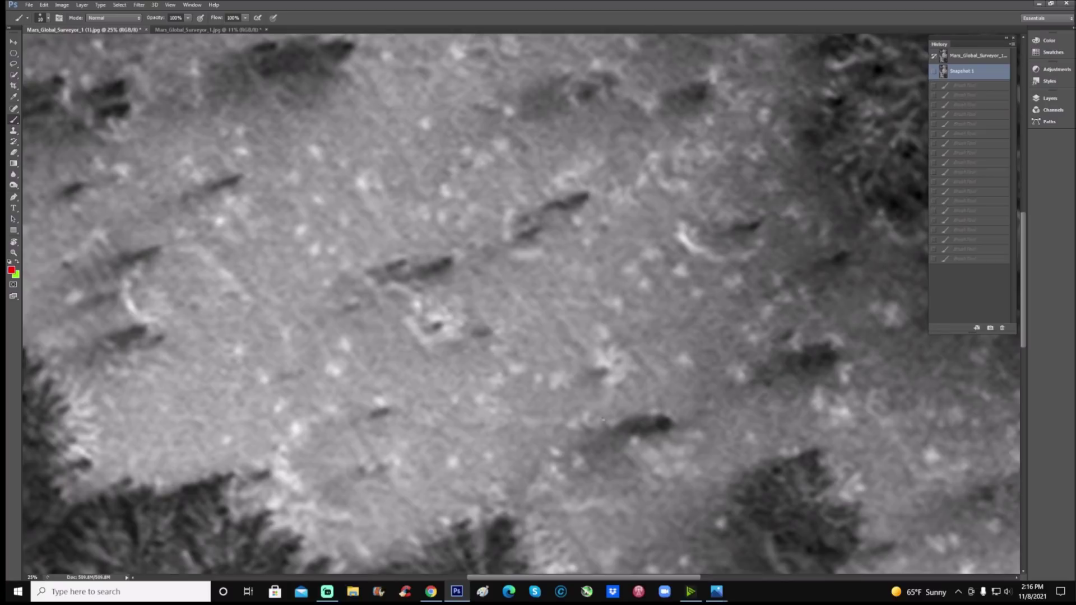
drag(616, 424, 671, 422)
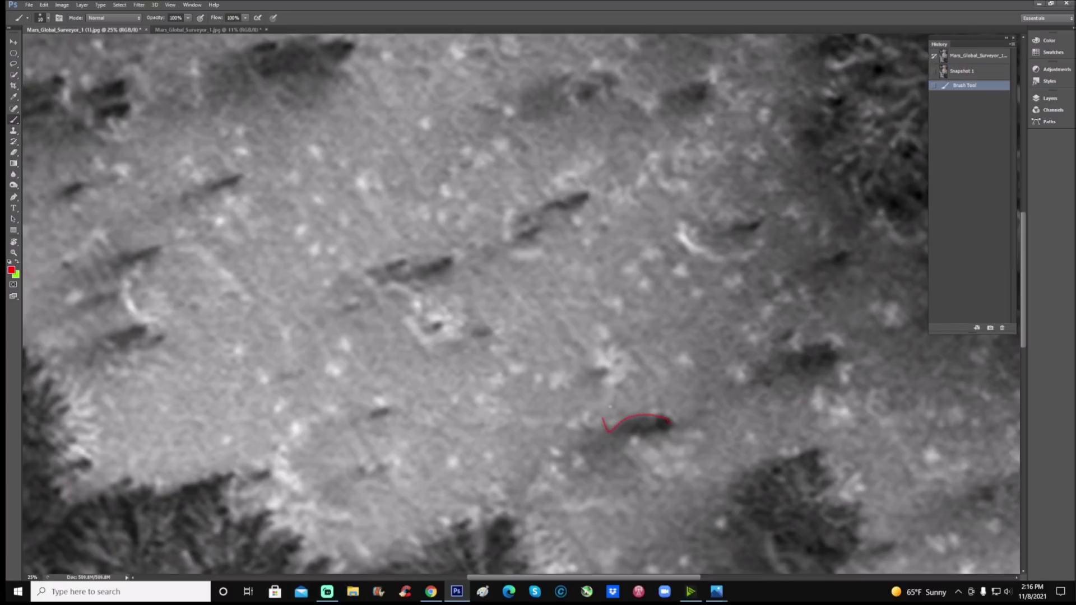
drag(606, 417, 600, 448)
drag(602, 429, 610, 422)
drag(627, 401, 644, 396)
mouse_move(610, 443)
mouse_down()
mouse_move(633, 499)
mouse_move(699, 485)
mouse_move(735, 432)
mouse_move(690, 401)
mouse_up()
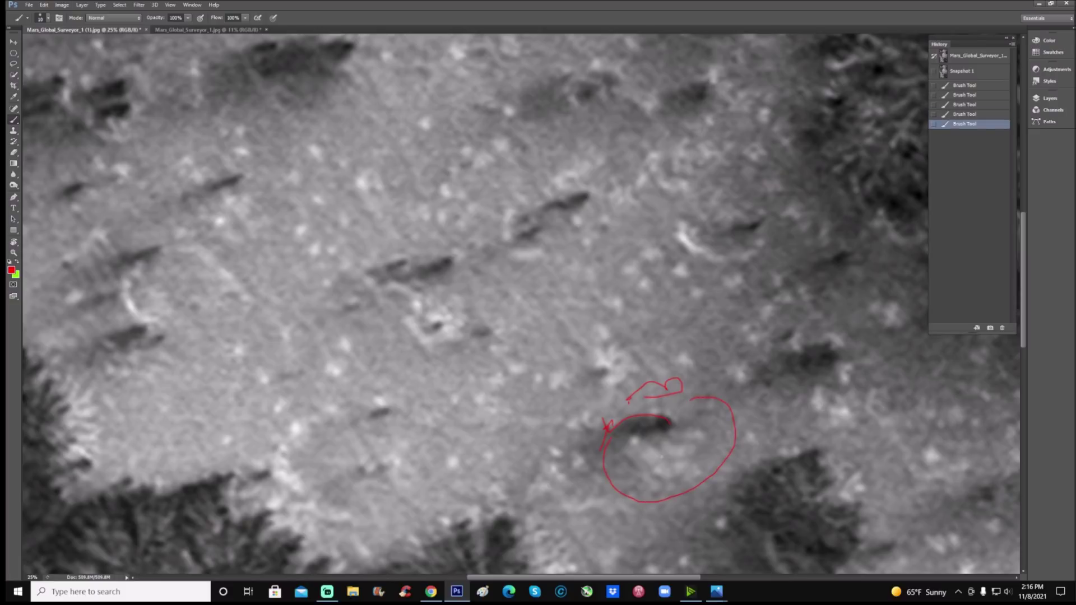
mouse_move(644, 466)
mouse_down()
mouse_move(694, 454)
mouse_move(692, 441)
mouse_move(700, 450)
mouse_up()
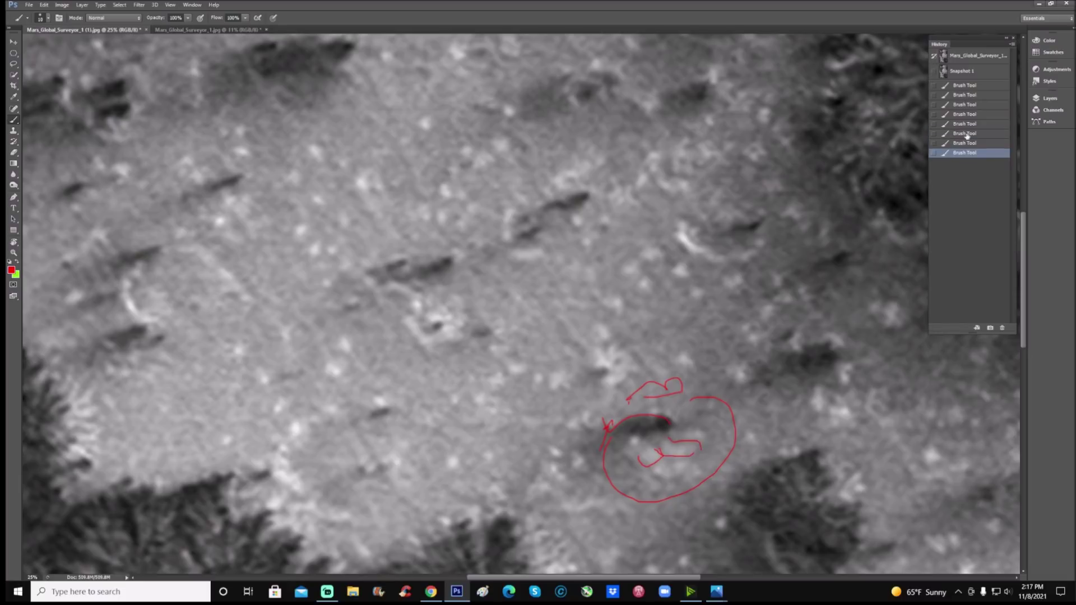
click(975, 71)
Zoom out, switch to the darker Mars_Global_Surveyor_1.jpg document, and zoom in to fill the window
key(z)
drag(773, 231, 662, 304)
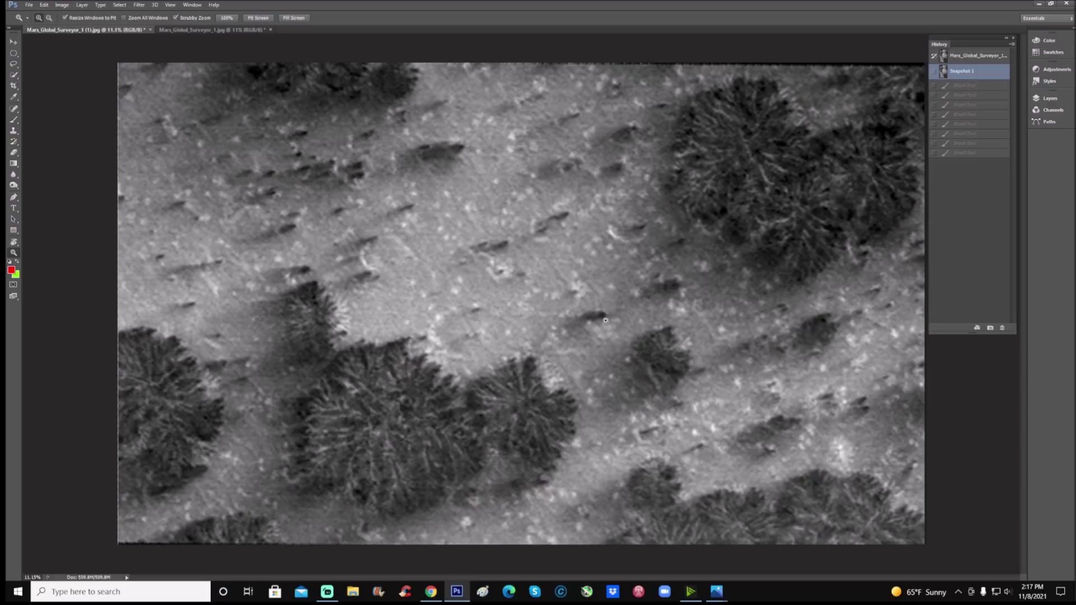
click(253, 30)
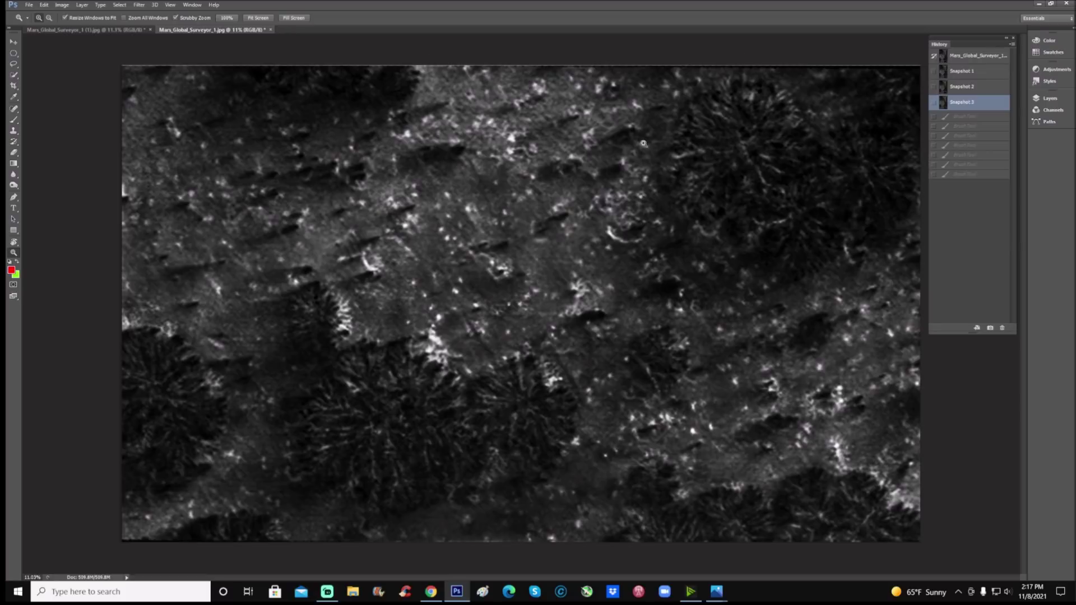
drag(560, 175, 578, 159)
scroll(690, 188, up, 4)
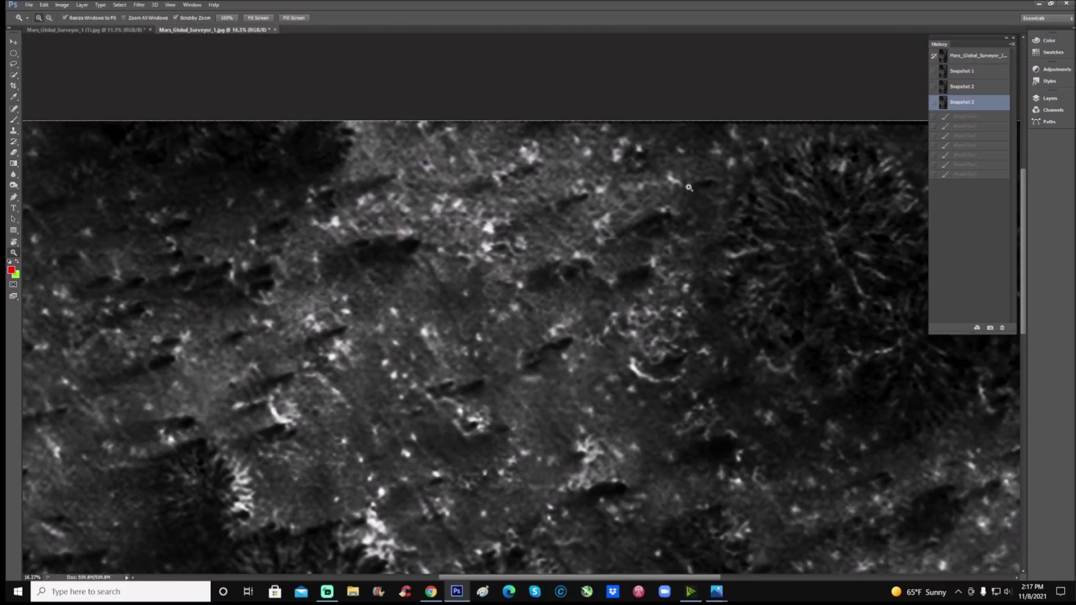
scroll(689, 188, up, 3)
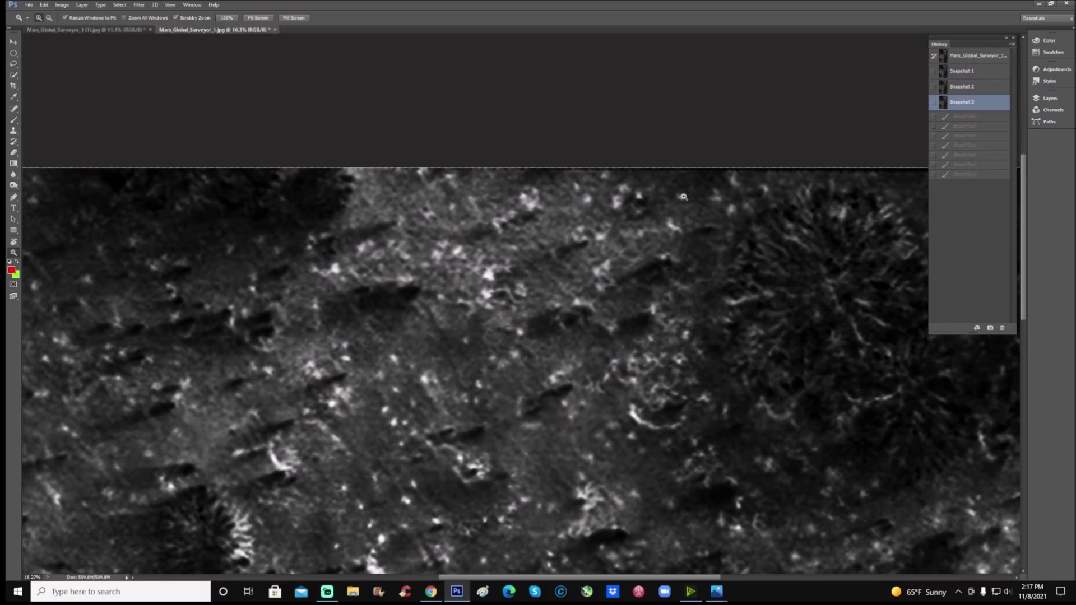
drag(684, 196, 685, 197)
click(14, 120)
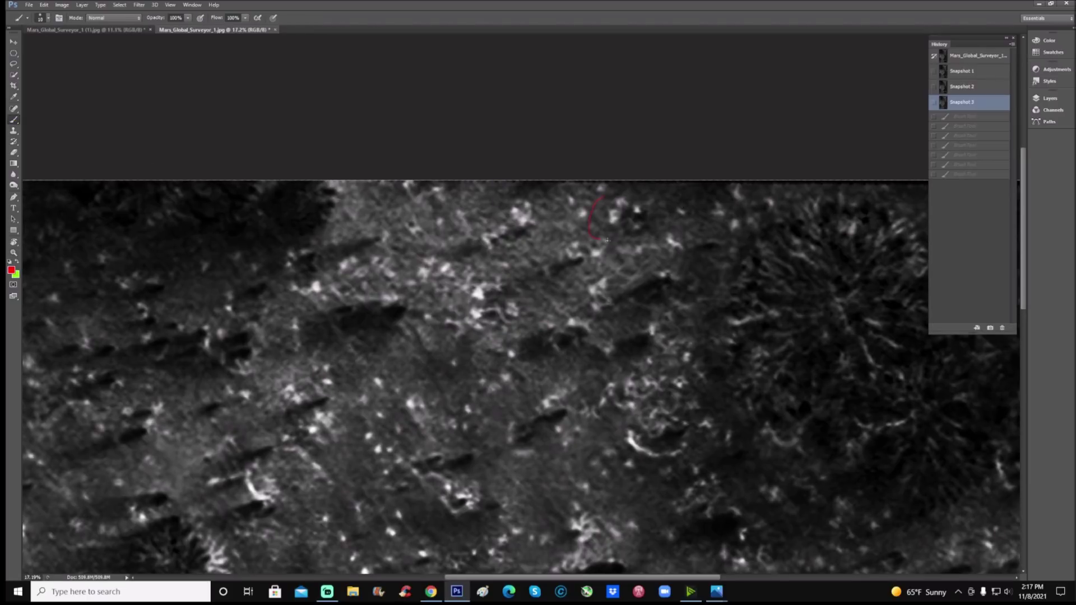
click(612, 195)
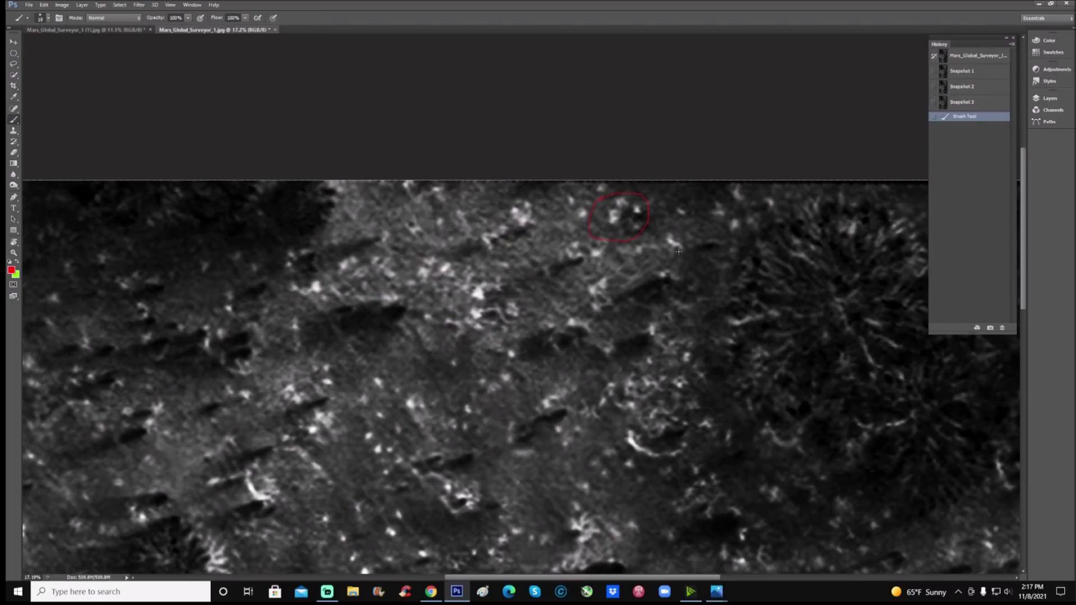
drag(620, 412, 604, 457)
drag(706, 443, 705, 405)
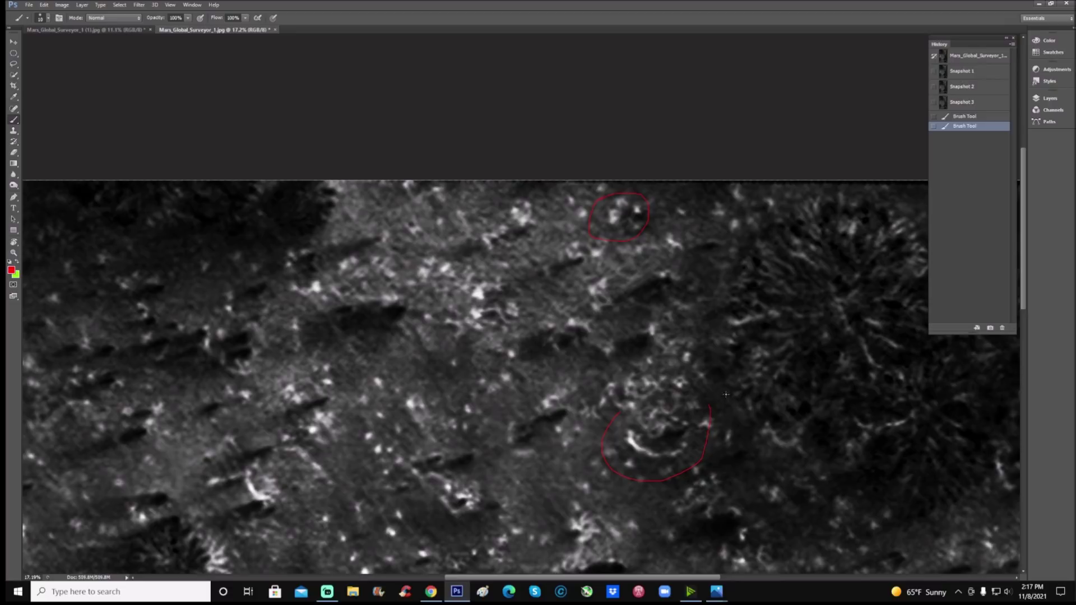
mouse_move(665, 395)
mouse_down()
mouse_move(665, 407)
mouse_move(702, 378)
mouse_up()
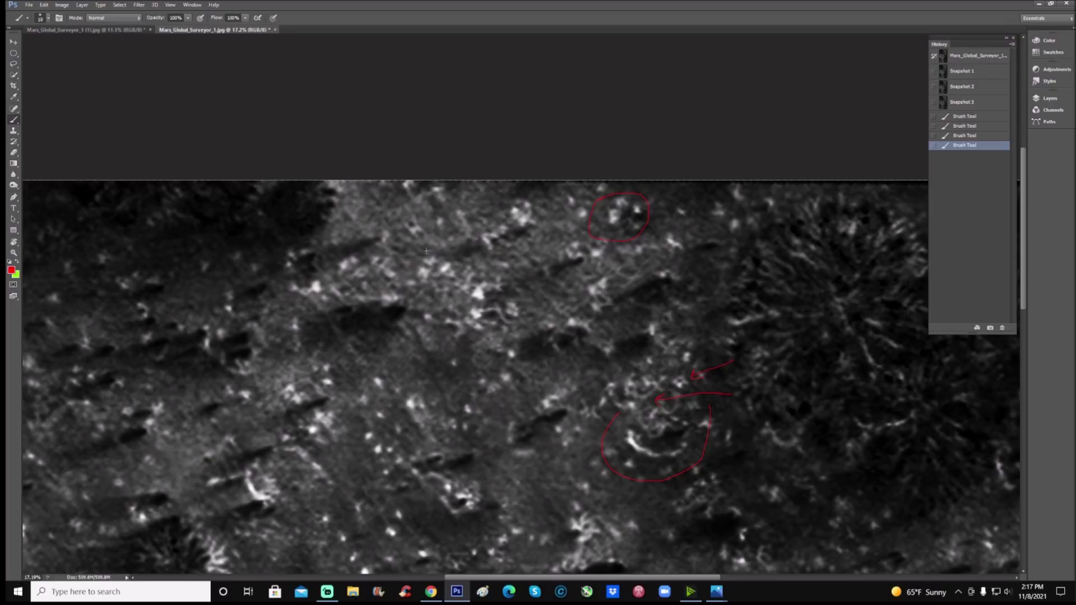
drag(274, 259, 323, 227)
drag(530, 335, 506, 344)
drag(278, 267, 280, 271)
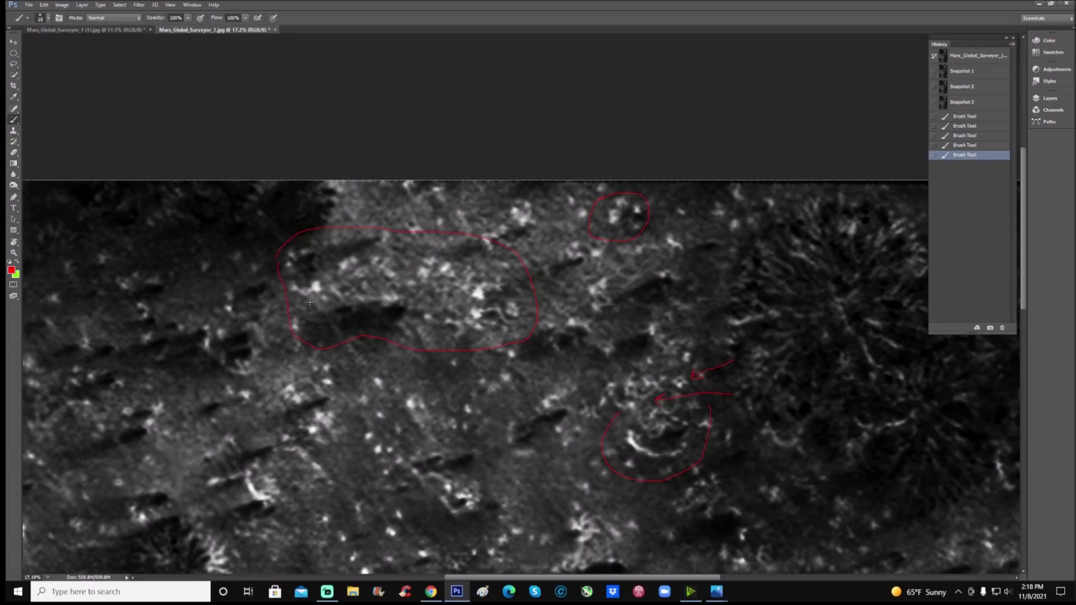
scroll(310, 302, left, 3)
drag(374, 384, 362, 407)
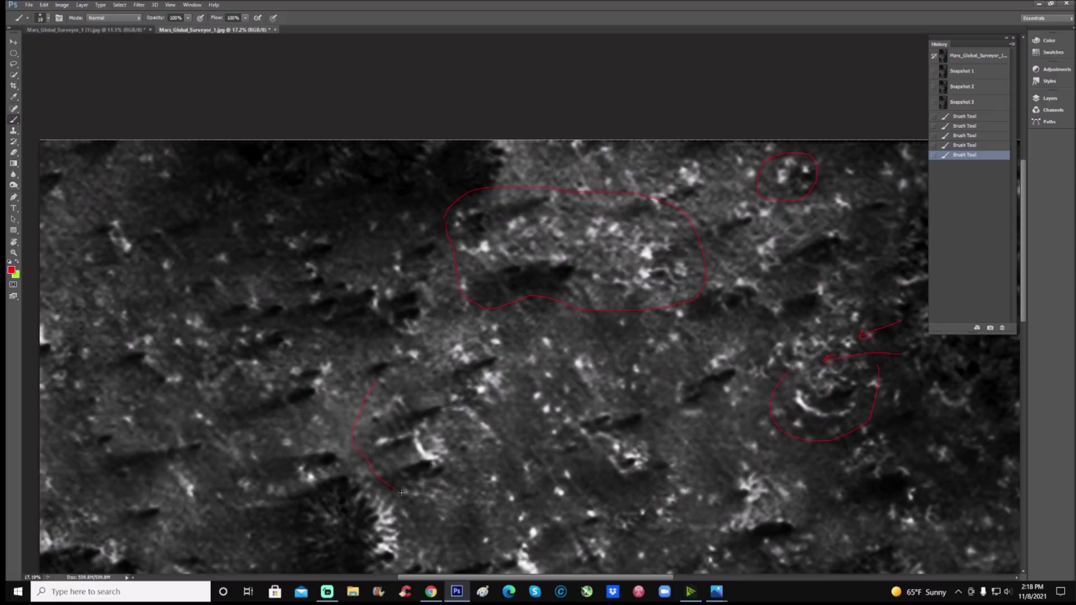
drag(393, 368, 384, 380)
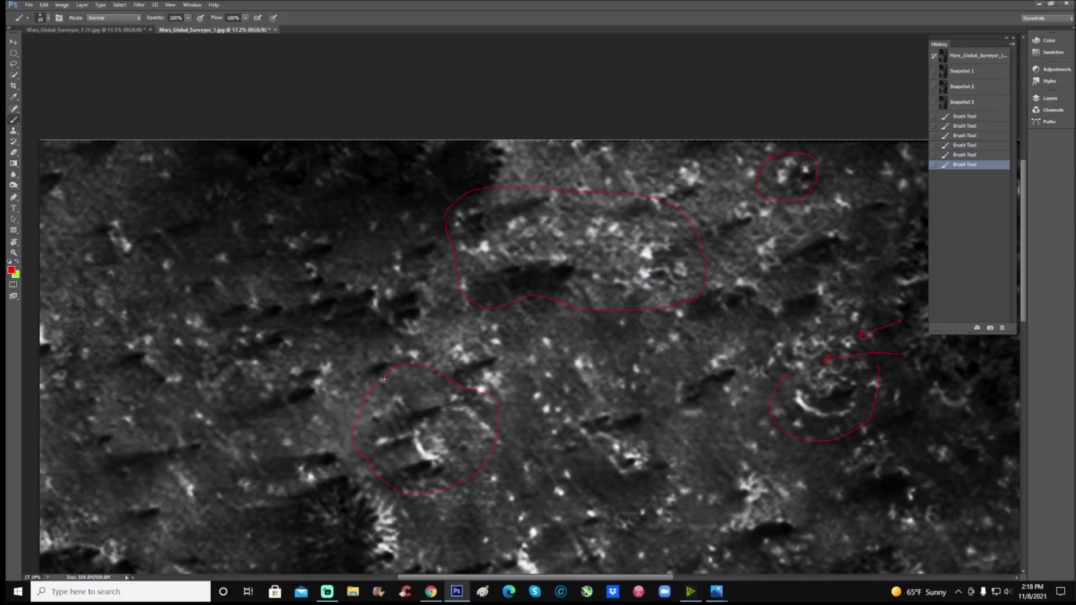
drag(411, 414, 448, 400)
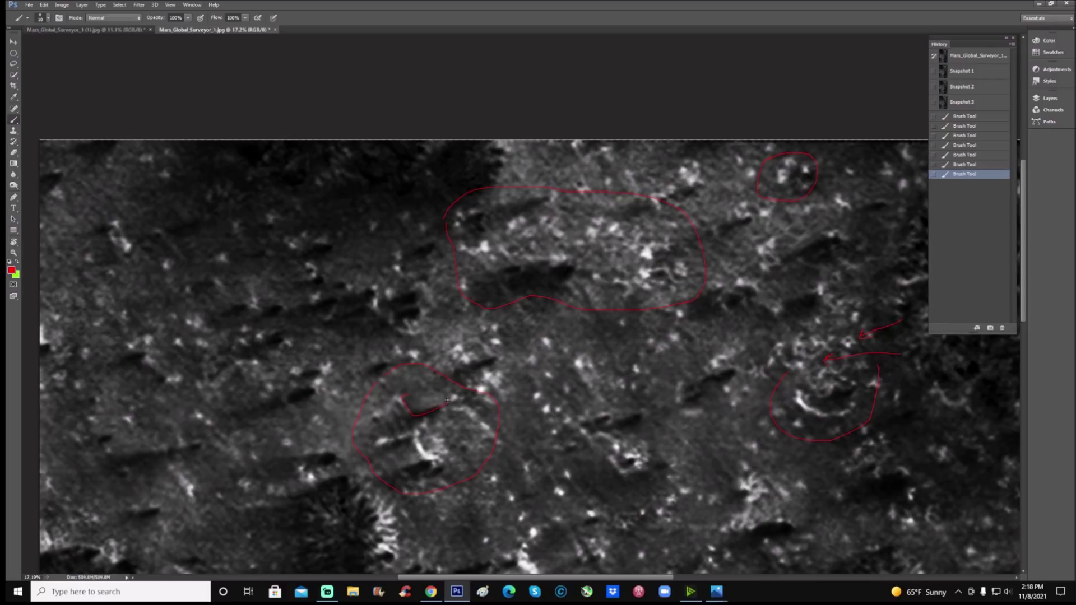
mouse_move(464, 338)
mouse_down()
mouse_move(497, 356)
mouse_move(475, 368)
mouse_up()
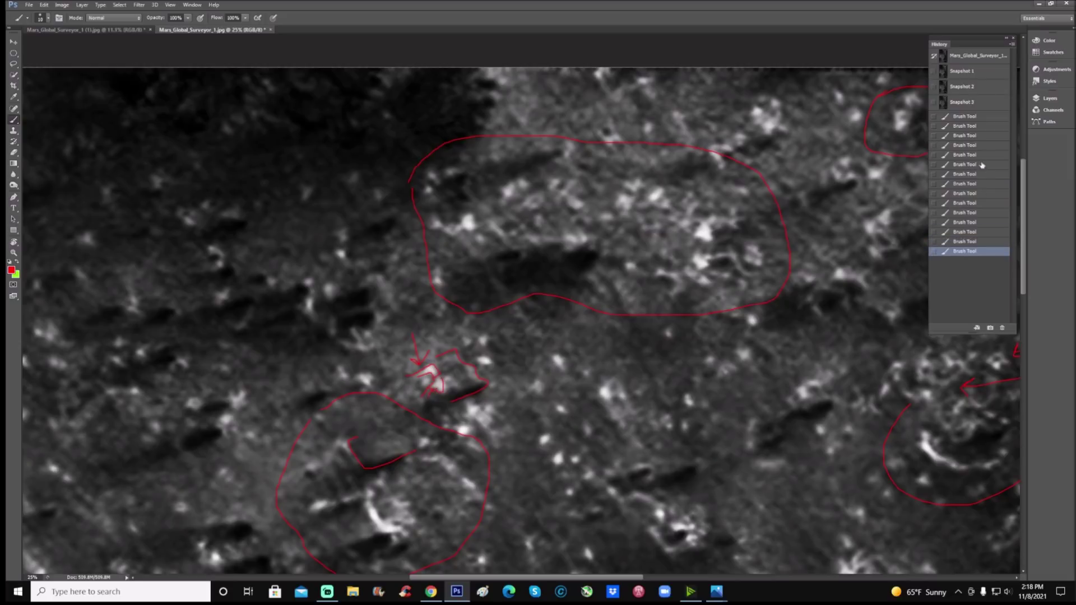
click(982, 104)
Circle the crater in red, then revert to Snapshot 3 to remove it
scroll(590, 389, down, 2)
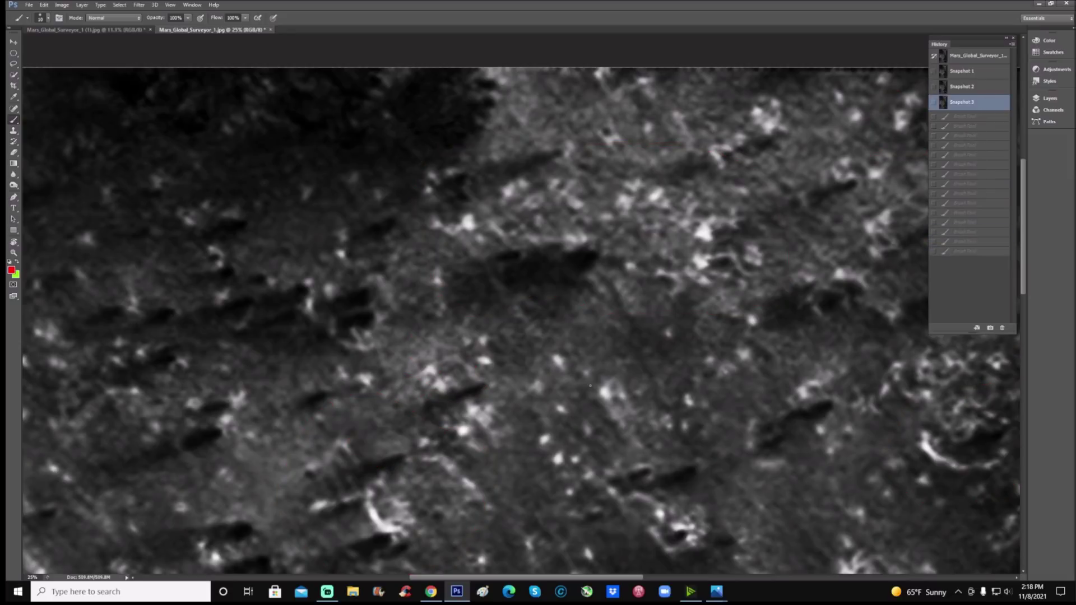
drag(627, 412, 587, 412)
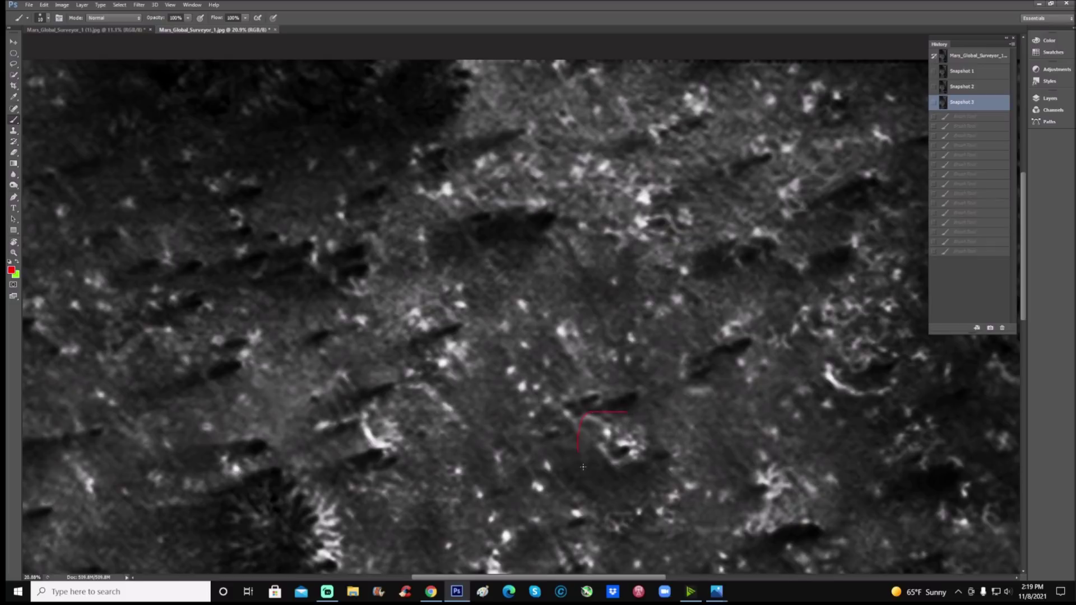
mouse_move(583, 467)
mouse_down()
mouse_move(664, 467)
mouse_move(615, 406)
mouse_up()
scroll(753, 363, down, 1)
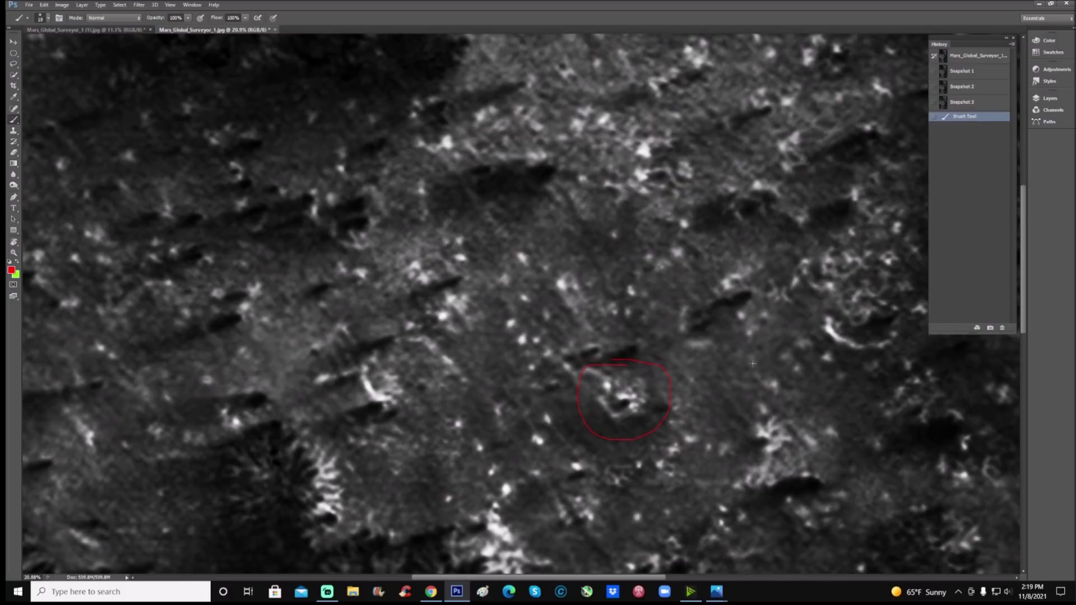
click(973, 104)
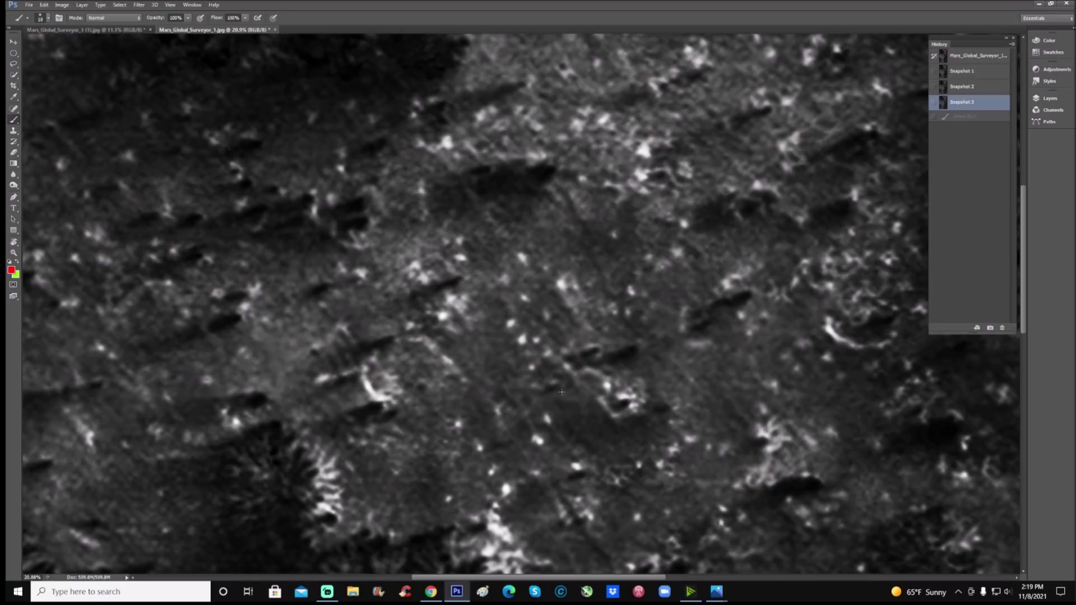
Draw red marks, an arrow pointing at the crater, a hook and another stroke
drag(572, 425, 603, 453)
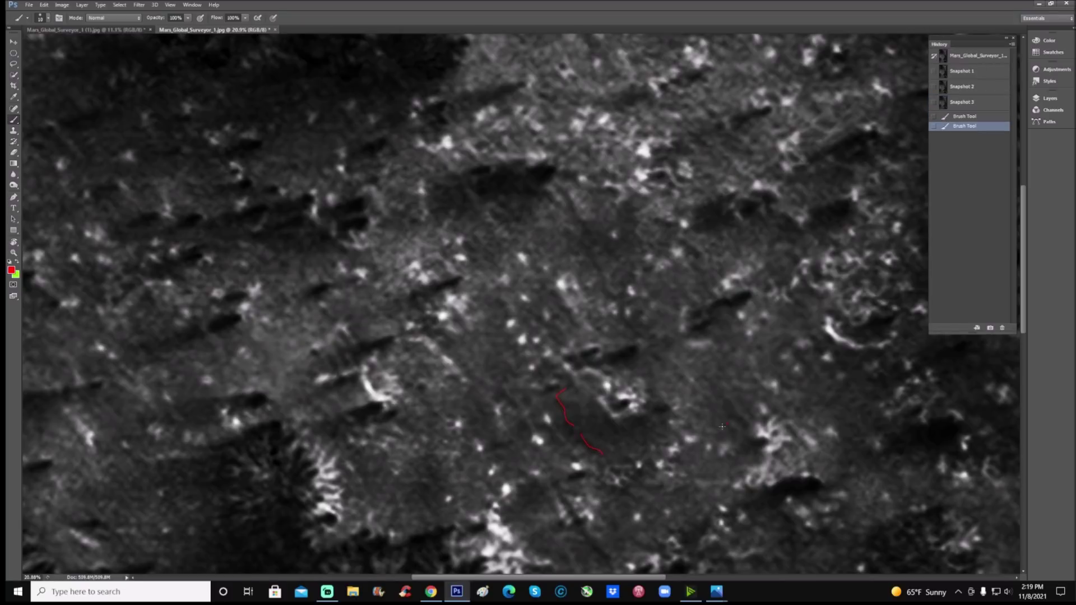
mouse_move(727, 425)
mouse_down()
mouse_move(688, 443)
mouse_move(703, 442)
mouse_up()
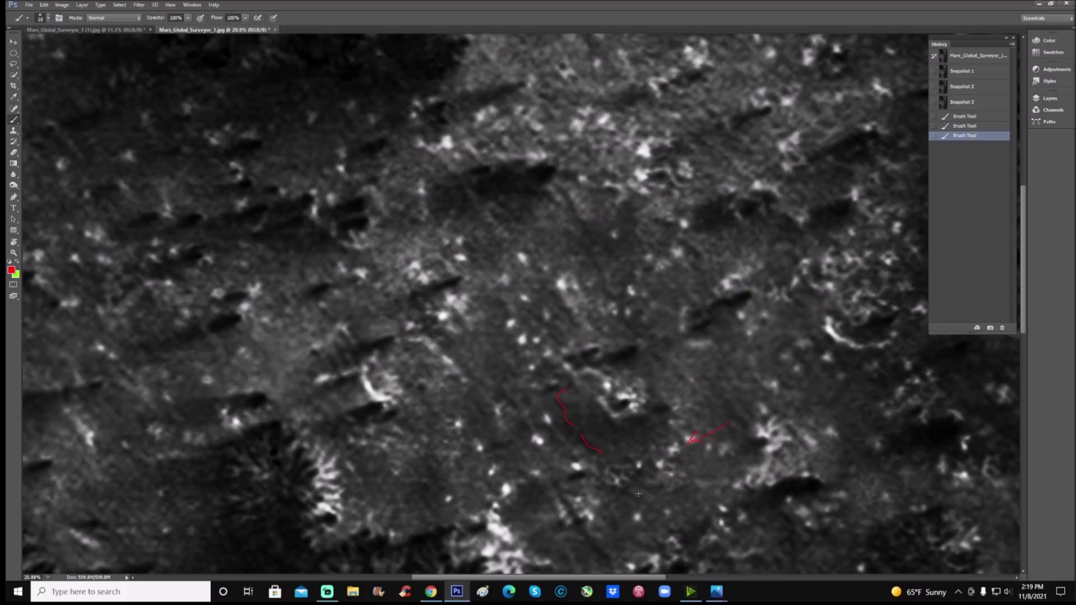
drag(619, 496, 630, 504)
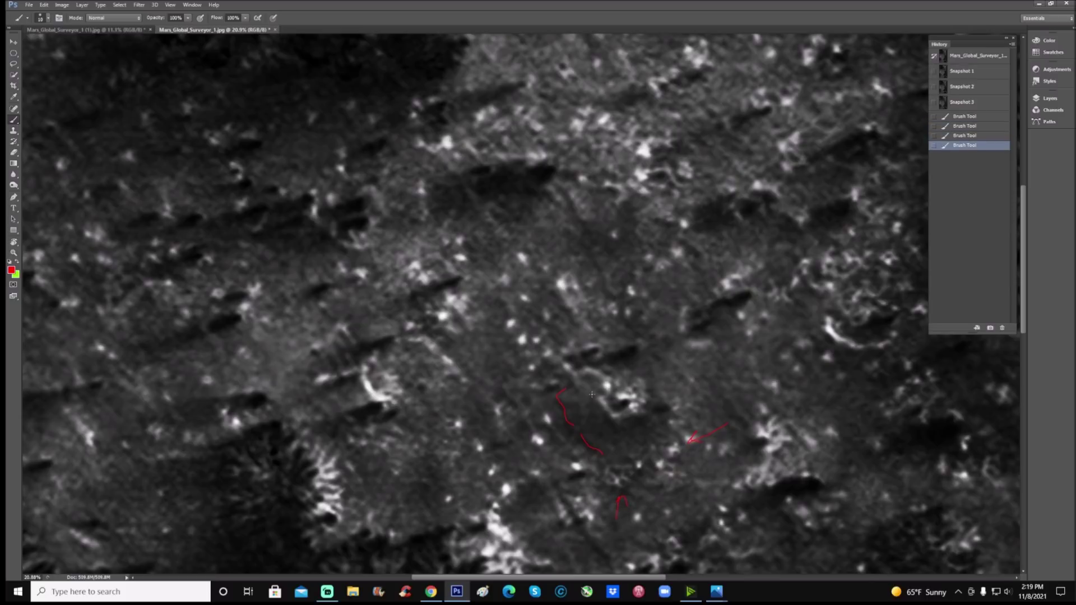
mouse_move(595, 399)
mouse_down()
mouse_move(608, 418)
mouse_move(634, 403)
mouse_up()
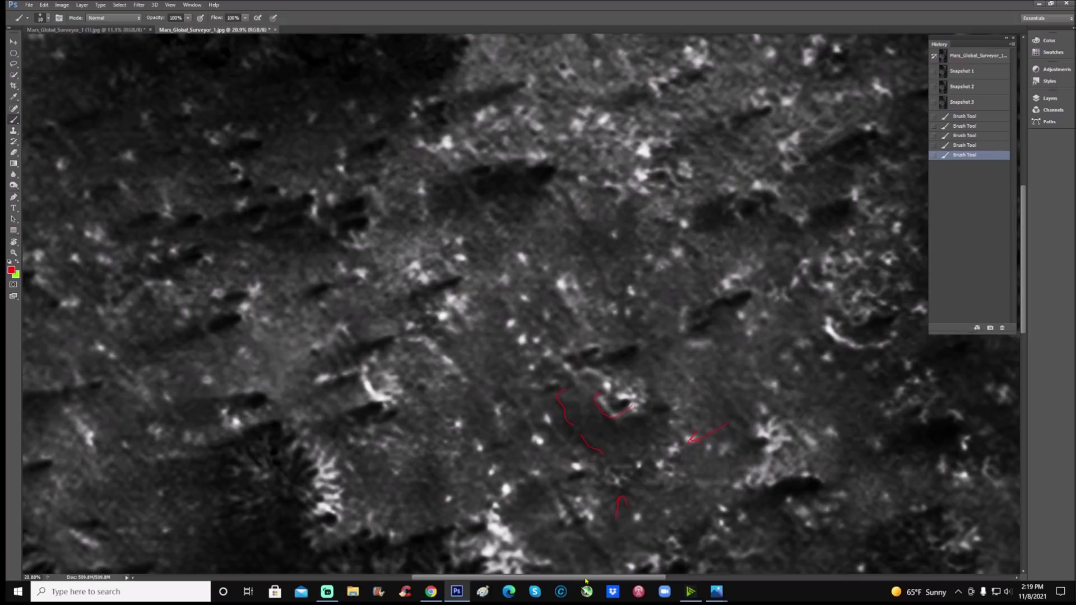
Zoom to 25%, extend the red strokes around the crater, then zoom out and revert to Snapshot 3
drag(579, 578, 611, 578)
scroll(625, 490, down, 3)
key(ctrl+plus)
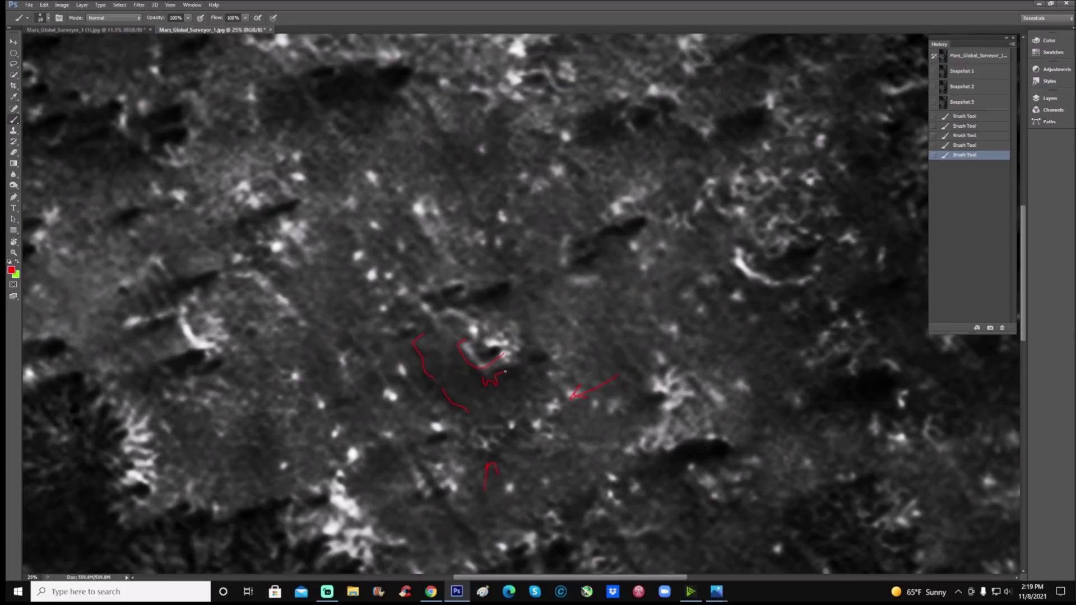
drag(509, 370, 523, 362)
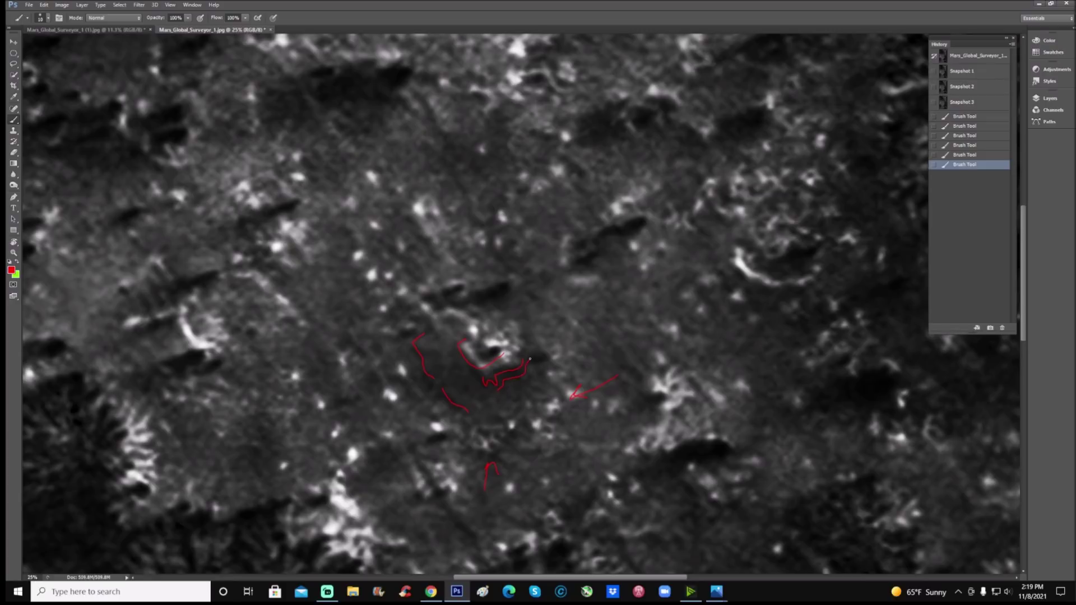
drag(532, 343, 529, 335)
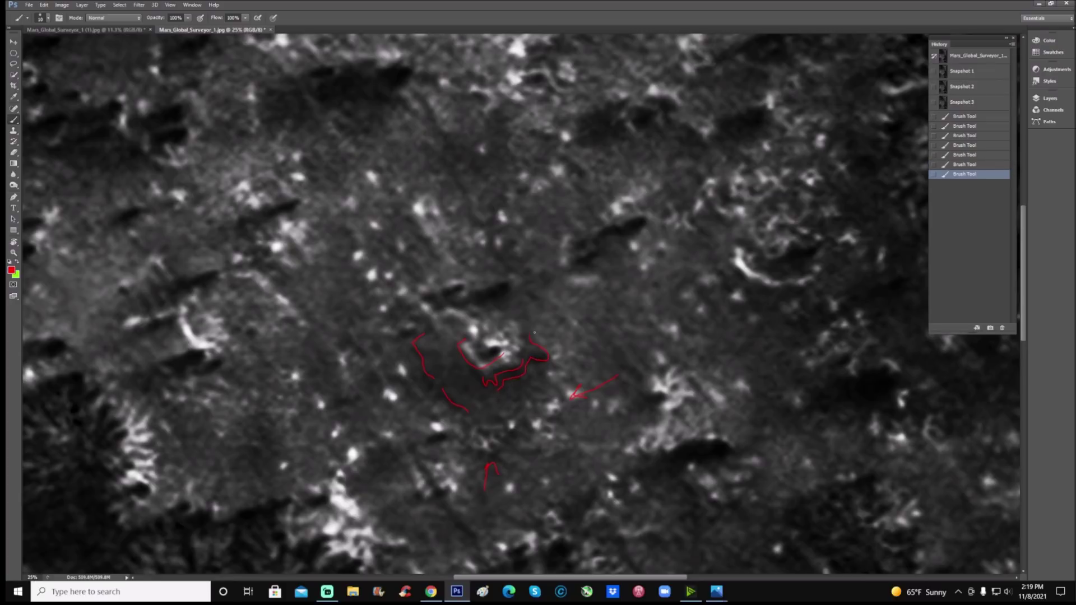
key(ctrl+minus)
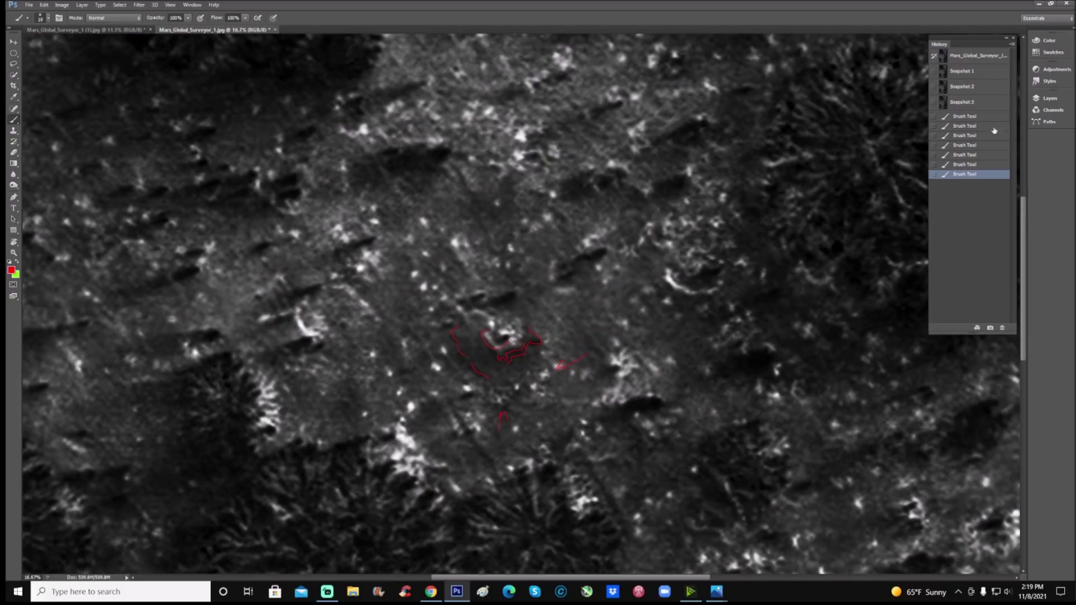
click(1003, 99)
Zoom to 25% and circle the bright feature cluster in red, plus a small spot below it
scroll(671, 541, down, 2)
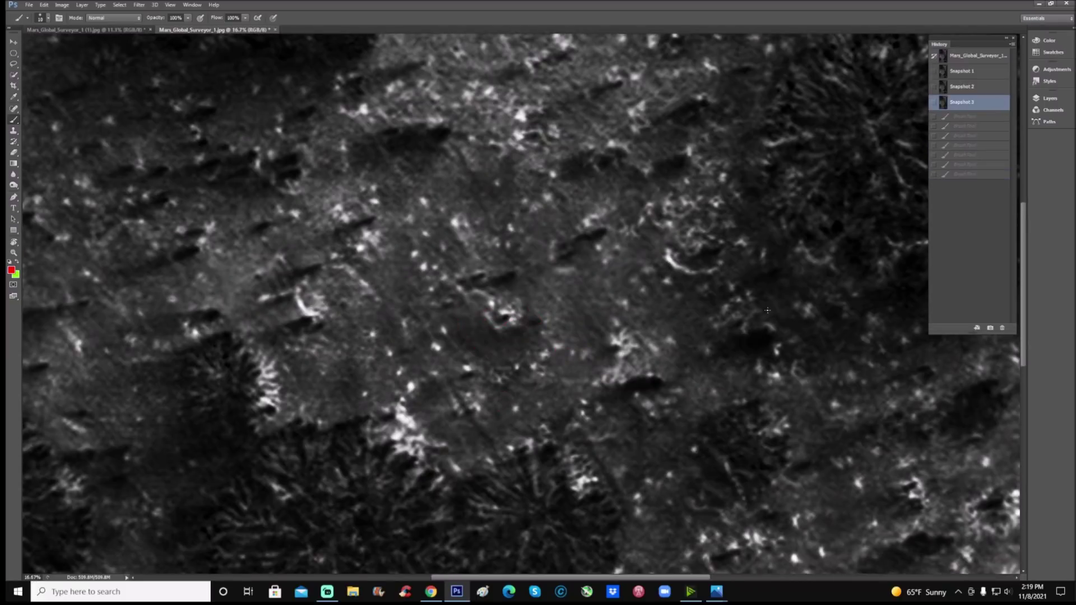
scroll(617, 476, down, 5)
scroll(616, 476, right, 5)
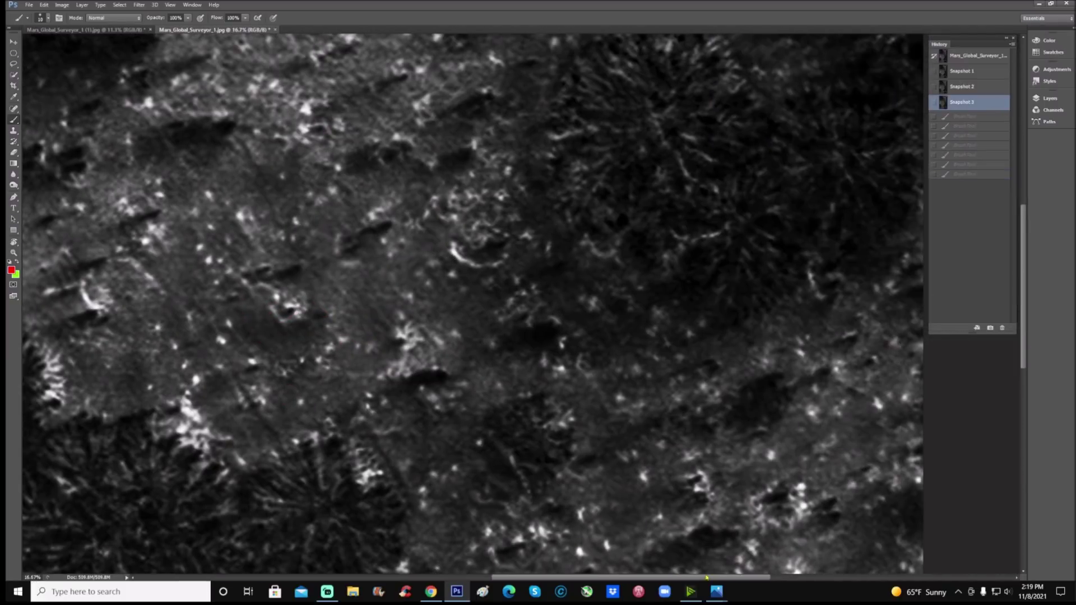
scroll(605, 436, down, 2)
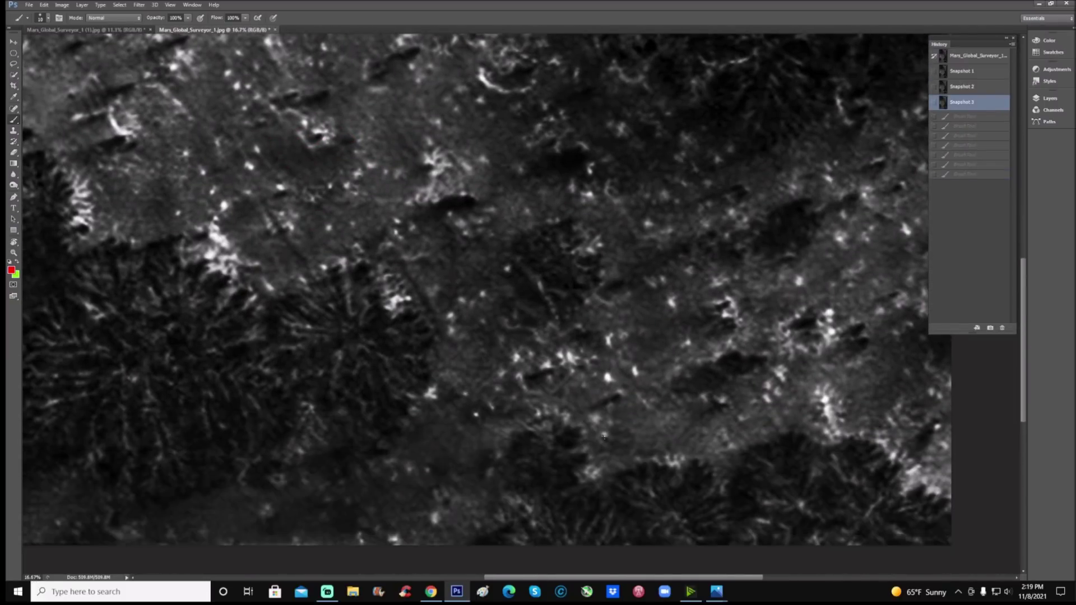
key(ctrl+plus)
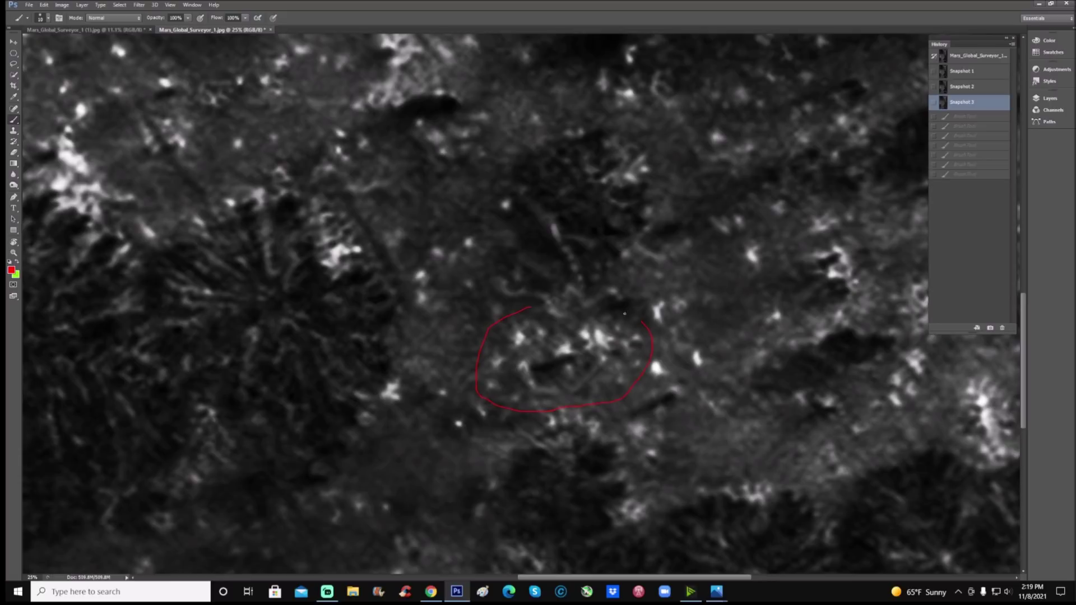
drag(625, 313, 530, 308)
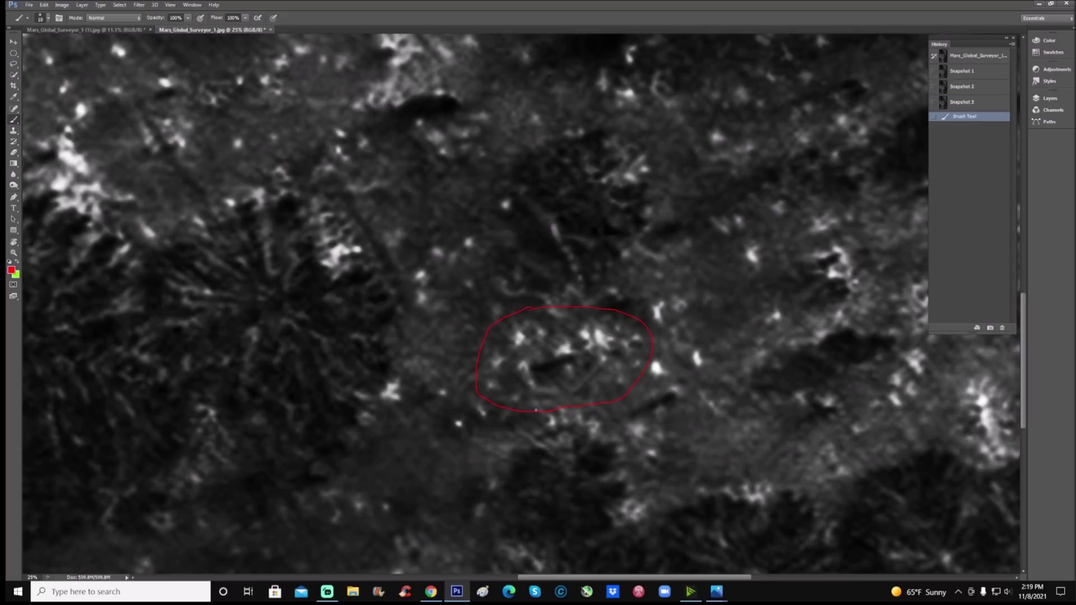
drag(570, 413, 570, 414)
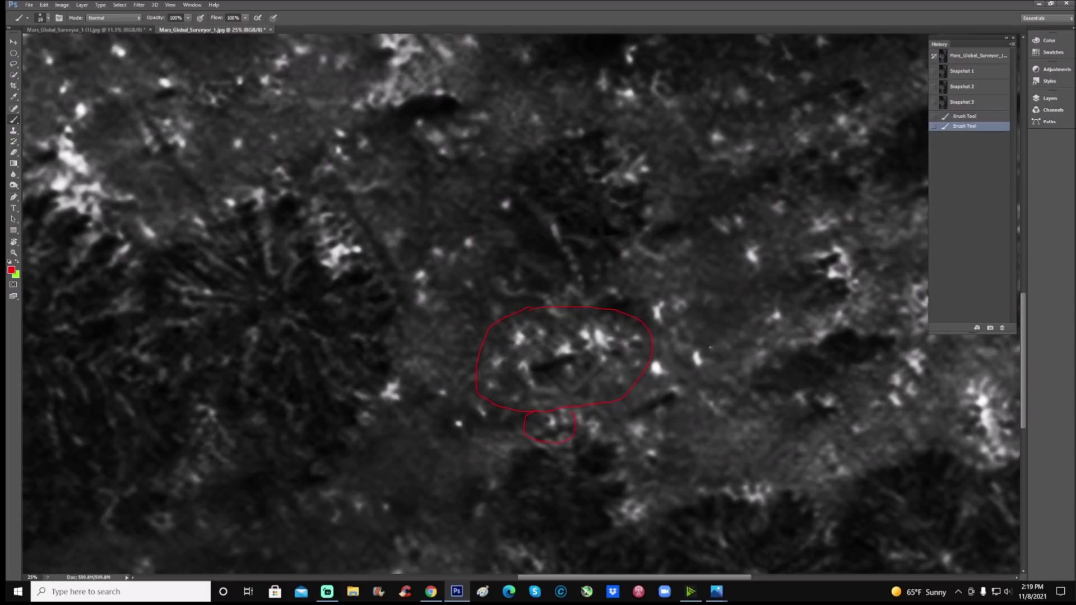
Add two red arrows marking spots near the circle, then zoom out
scroll(702, 303, up, 2)
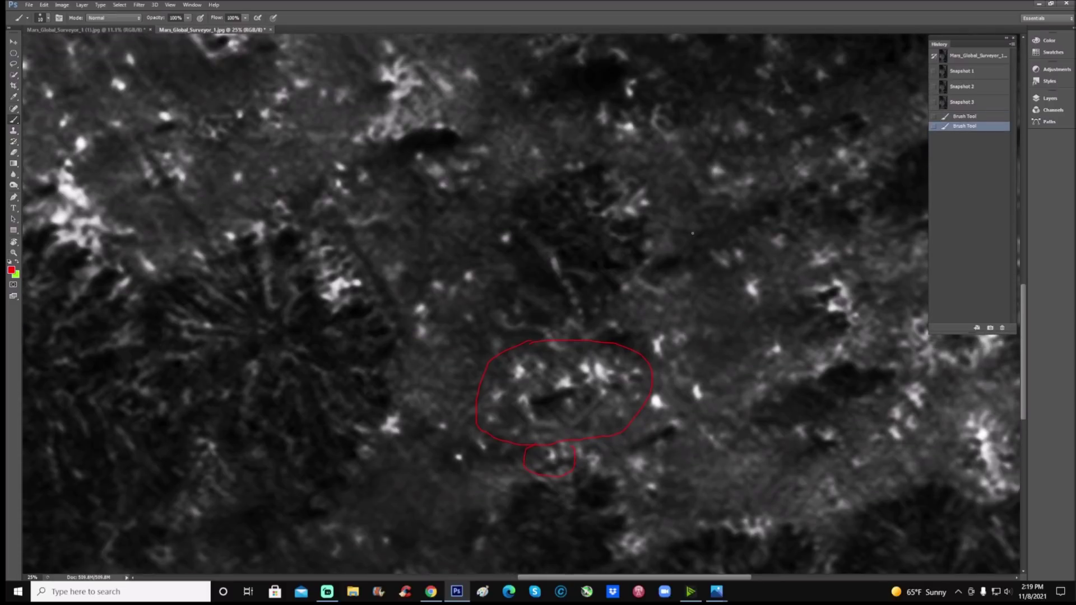
drag(659, 270, 685, 265)
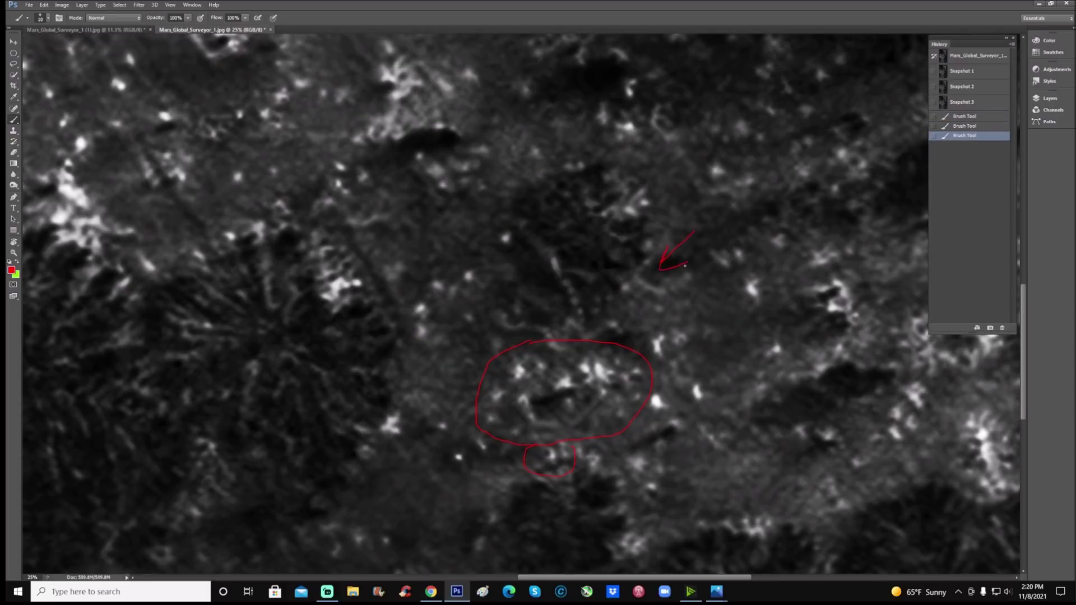
click(675, 325)
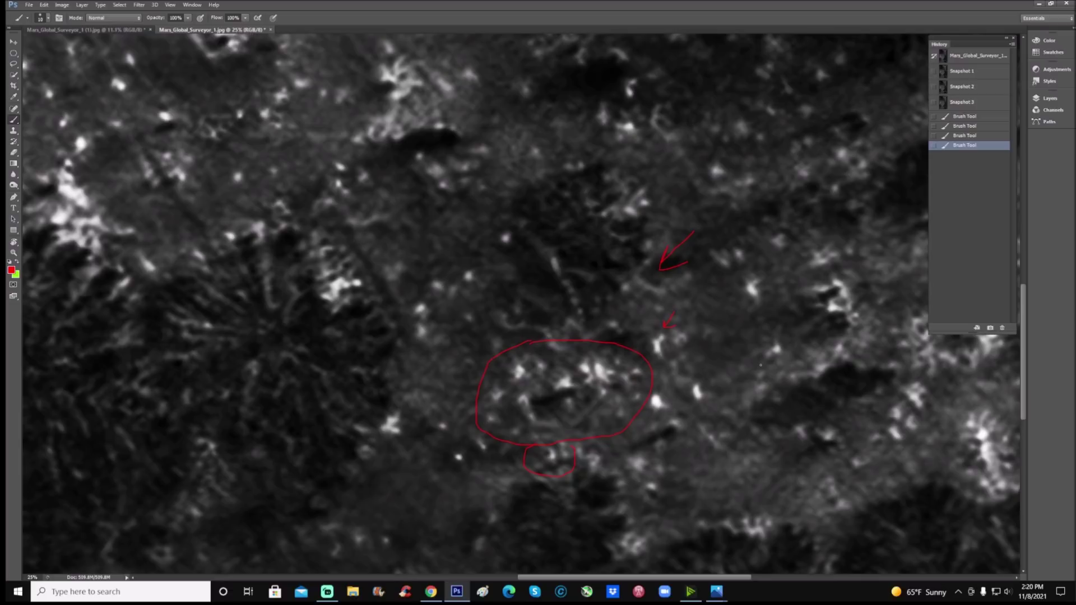
key(z)
drag(408, 481, 384, 481)
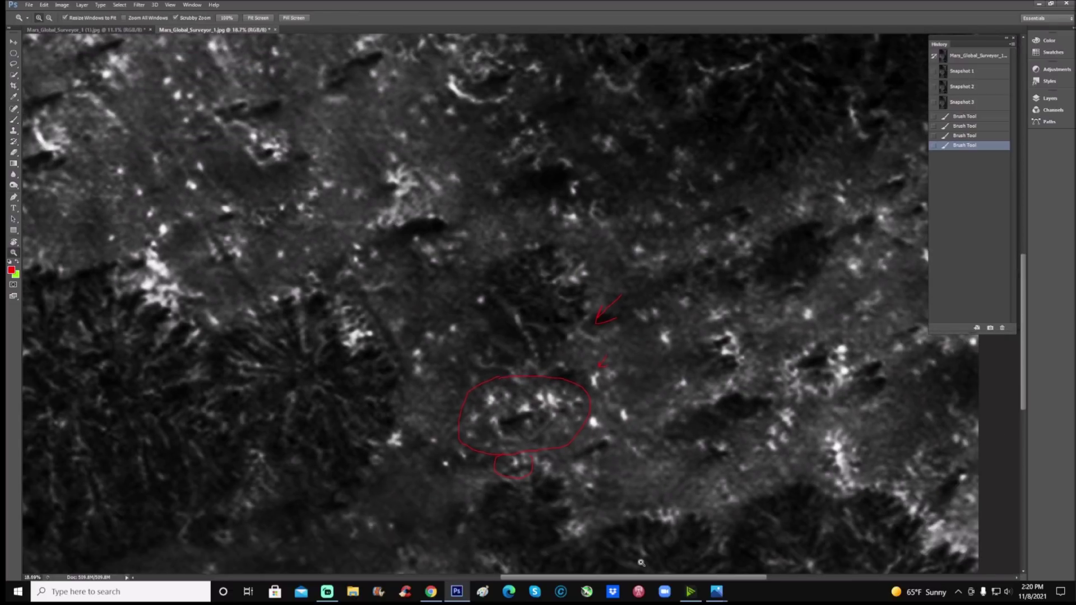
With the Brush, paint red circles around an upper feature and an area on the dark radial patch
scroll(641, 566, right, 5)
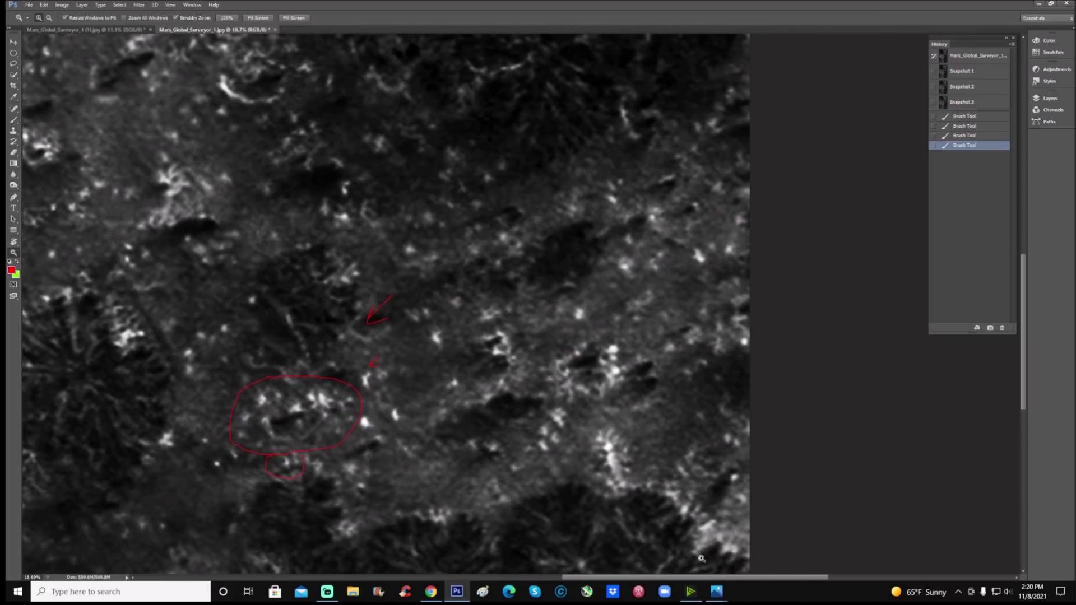
scroll(661, 490, up, 3)
click(14, 119)
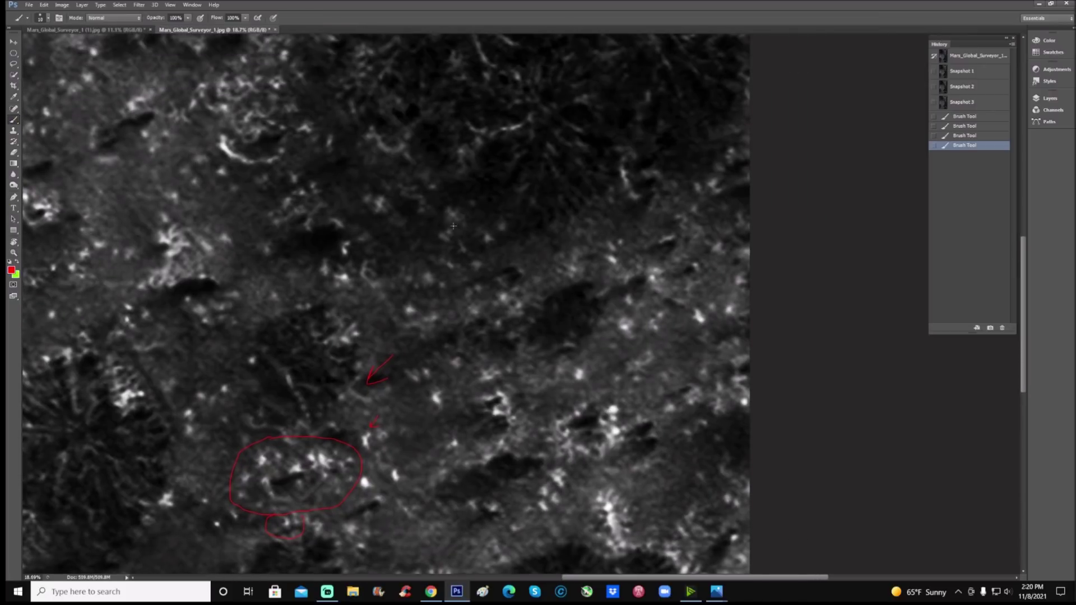
drag(482, 267, 471, 308)
drag(480, 271, 481, 269)
scroll(676, 297, up, 1)
scroll(676, 298, down, 3)
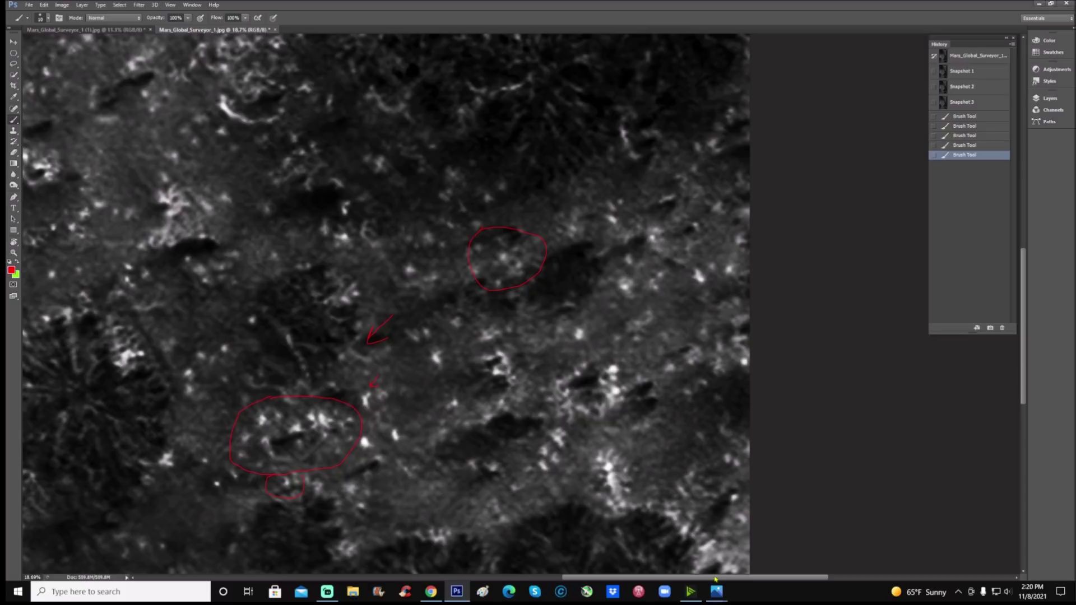
drag(715, 579, 605, 579)
scroll(479, 445, down, 2)
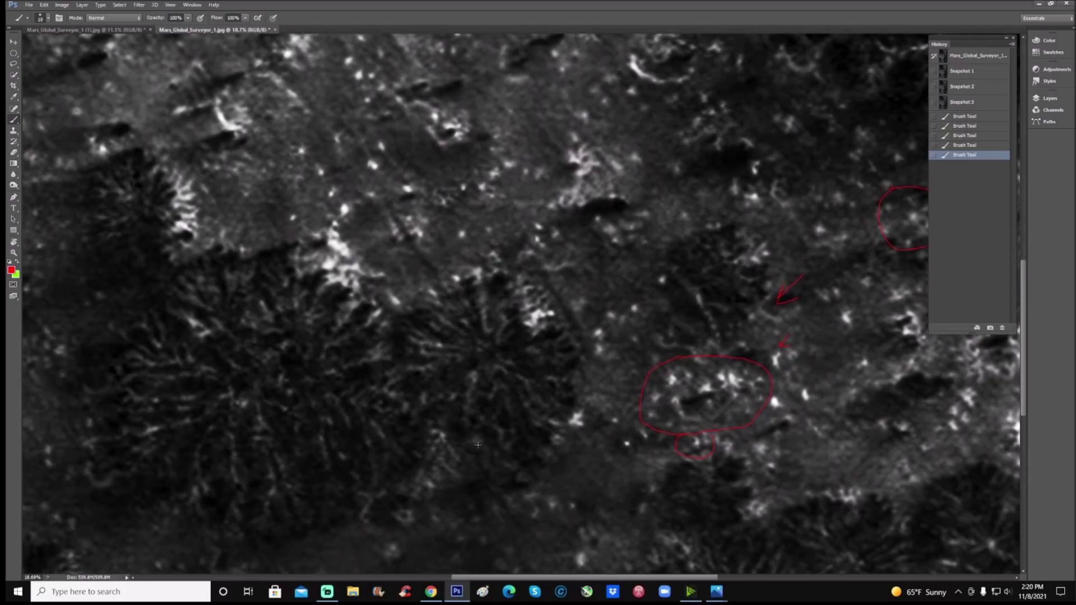
scroll(478, 444, down, 2)
mouse_move(446, 339)
mouse_down()
mouse_move(417, 346)
mouse_move(377, 434)
mouse_move(434, 446)
mouse_up()
drag(462, 351, 457, 335)
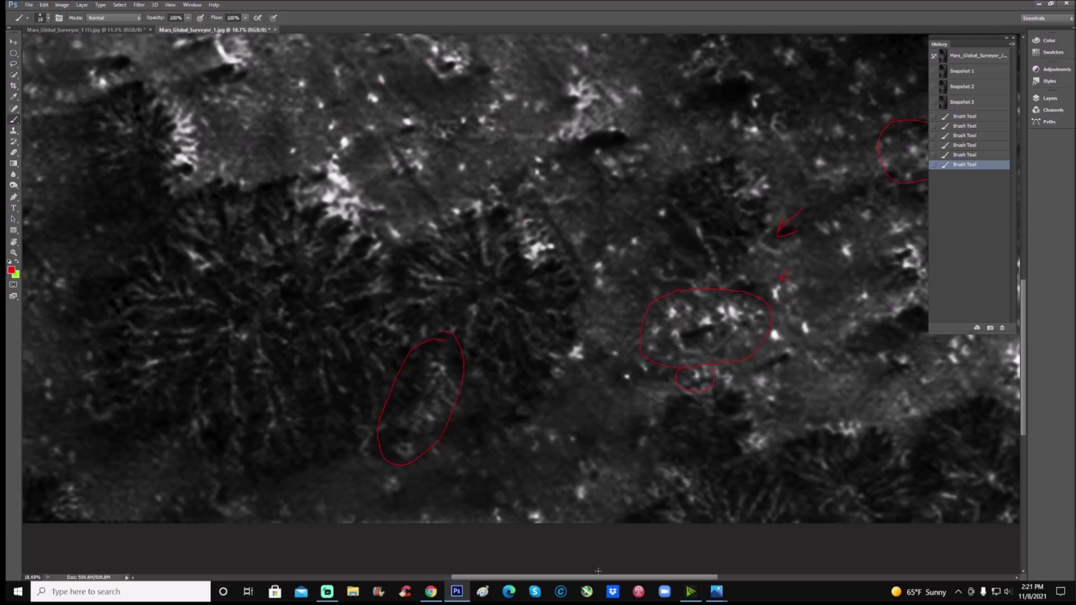
drag(598, 577, 594, 578)
scroll(504, 291, up, 2)
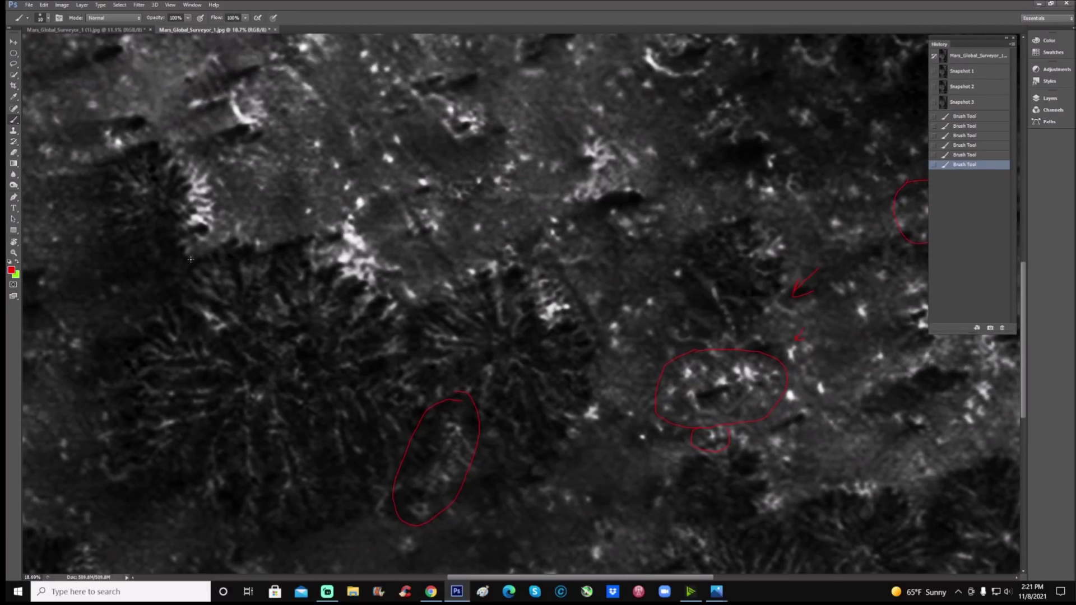
Trace red lines along dark patch top edges, add a red arrow, then switch to Mars_Global_Surveyor_1 (1).jpg
mouse_move(214, 247)
mouse_down()
mouse_move(259, 251)
mouse_move(313, 235)
mouse_up()
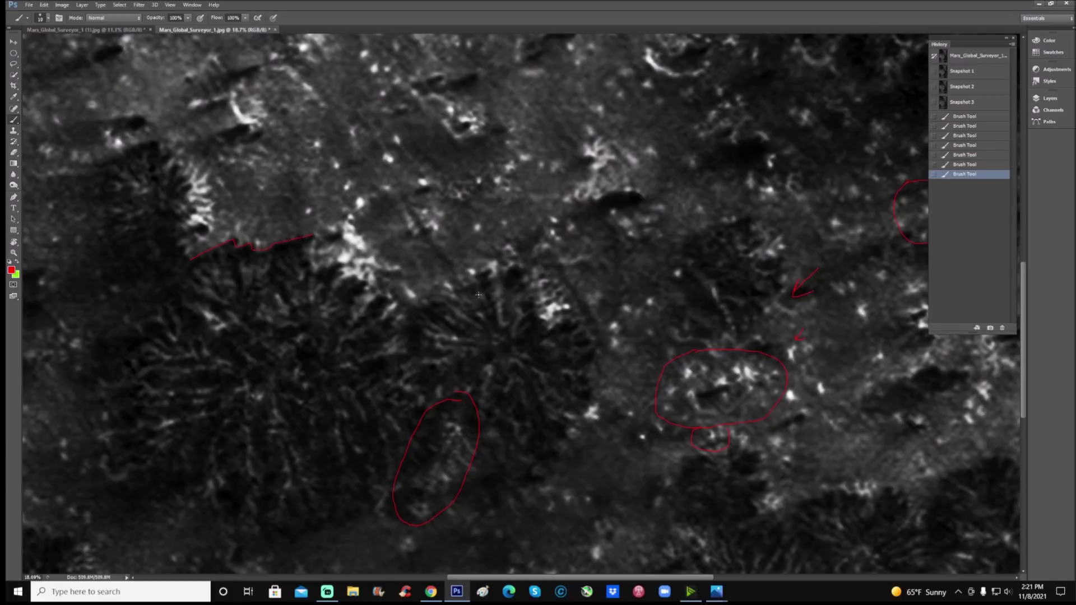
drag(456, 290, 513, 269)
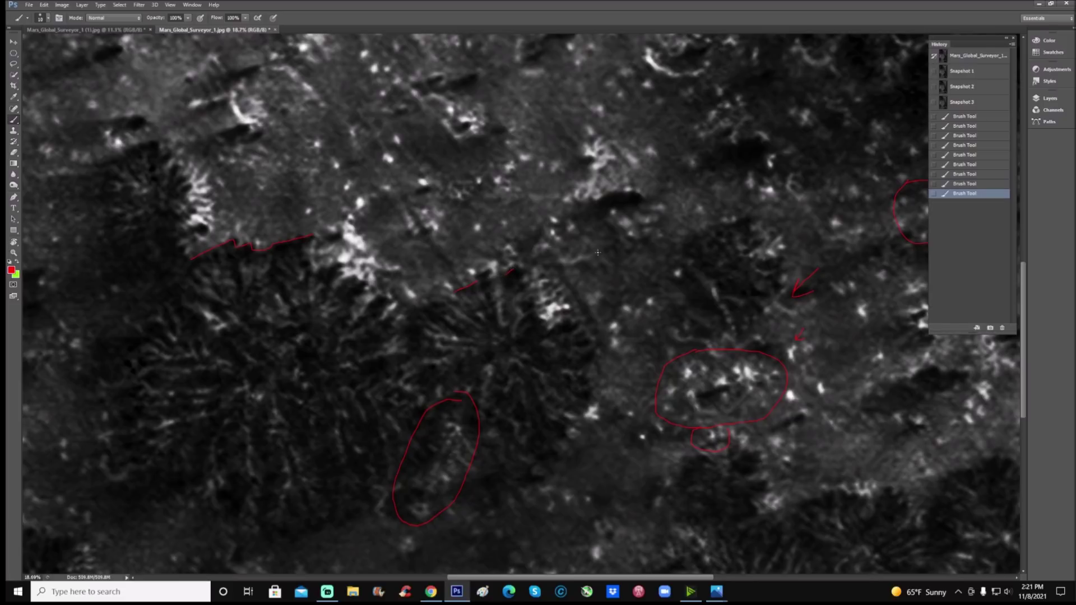
mouse_move(591, 264)
mouse_down()
mouse_move(528, 328)
mouse_move(537, 301)
mouse_move(545, 328)
mouse_up()
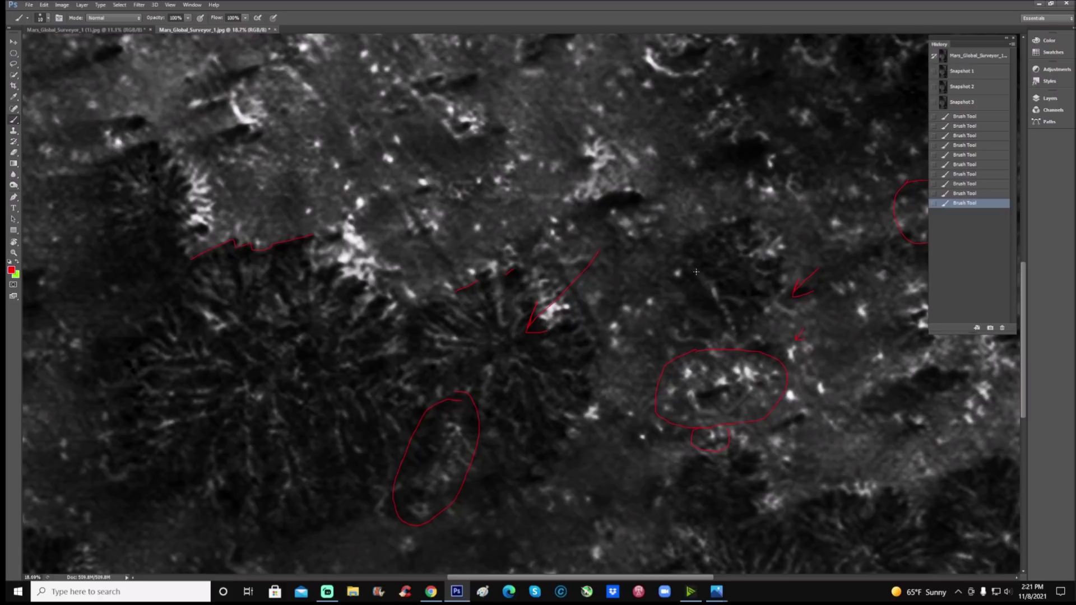
scroll(661, 261, up, 1)
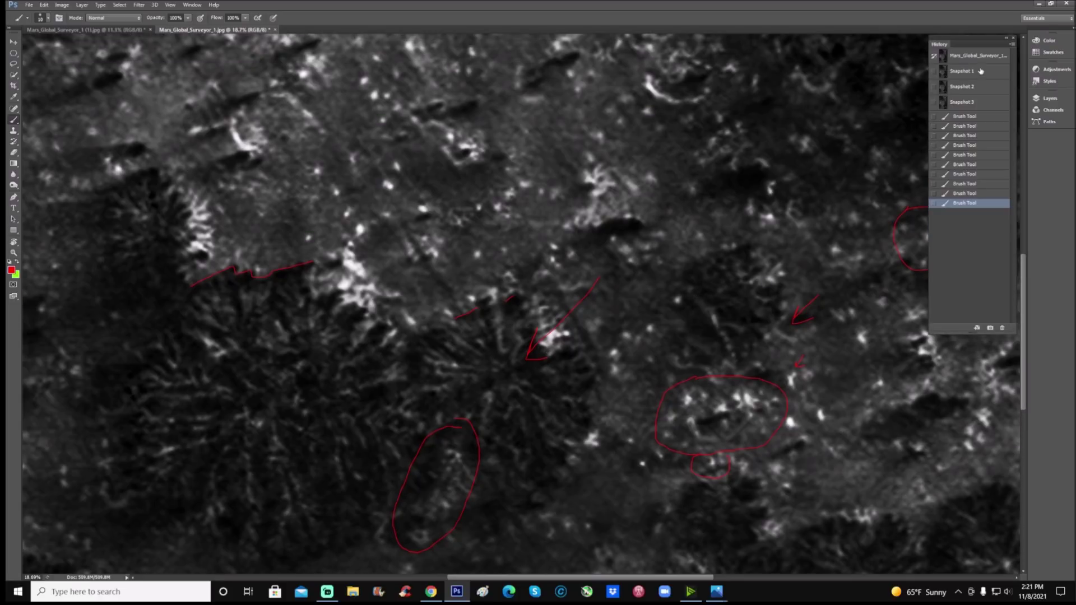
click(102, 31)
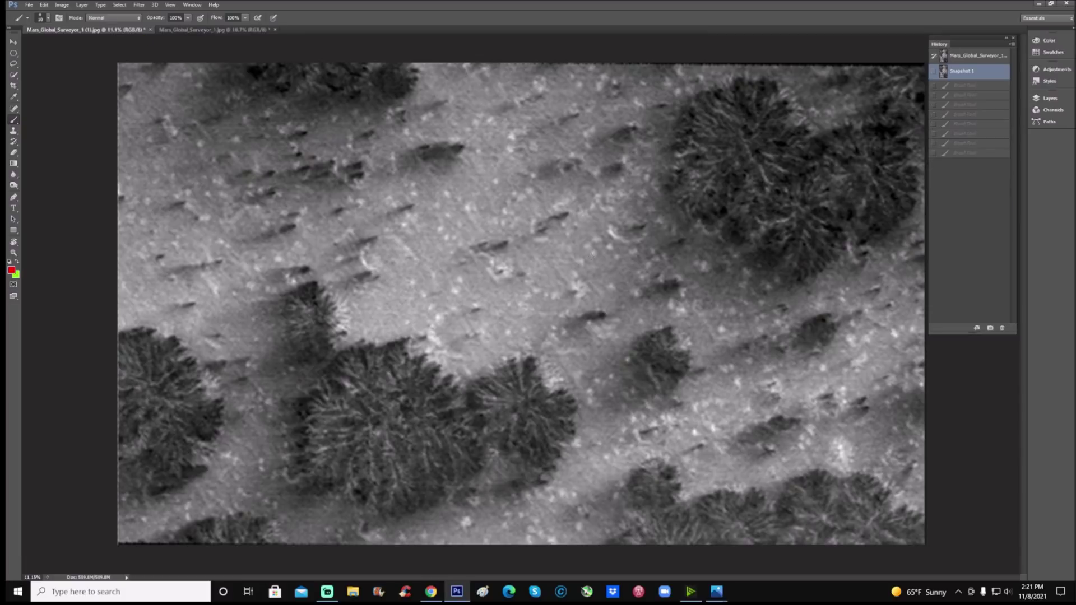
Zoom in on the lower-left dark patches and paint two red arrows pointing at the patch edge
click(14, 253)
drag(291, 325, 310, 321)
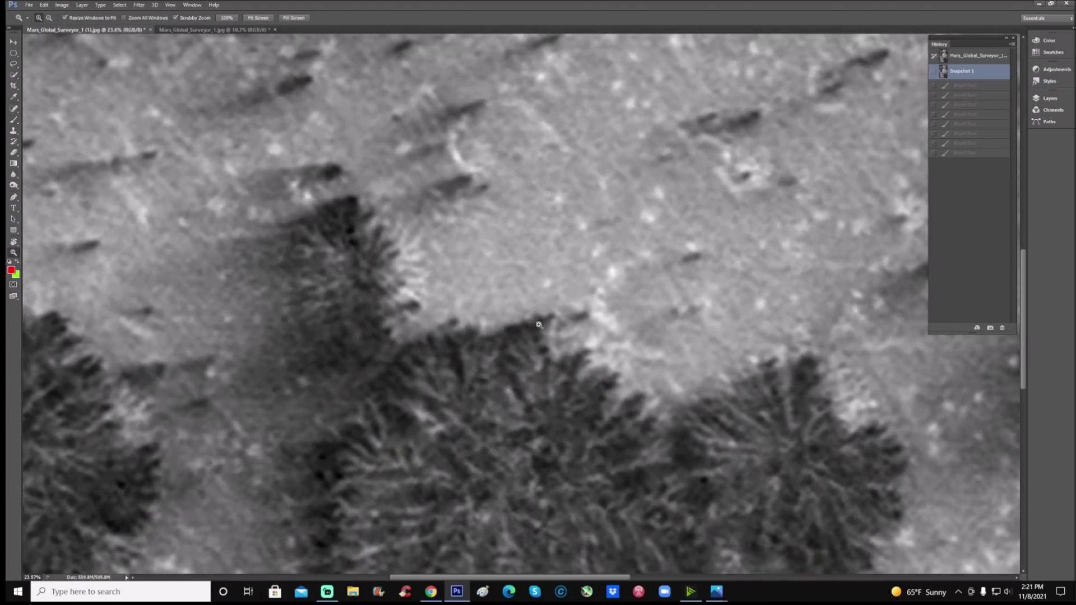
scroll(538, 324, down, 2)
scroll(539, 325, down, 1)
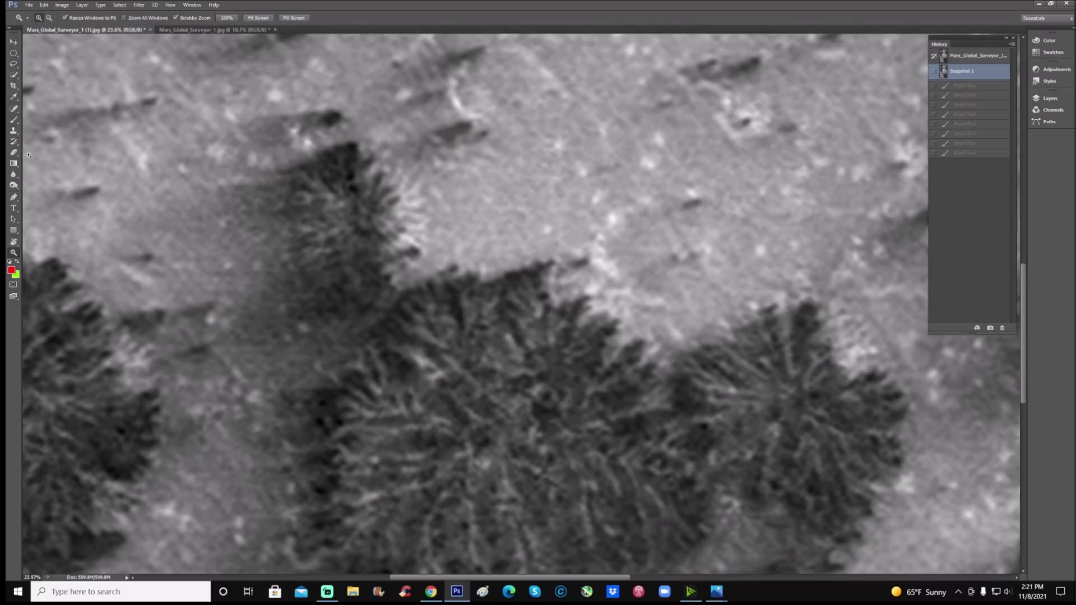
click(14, 120)
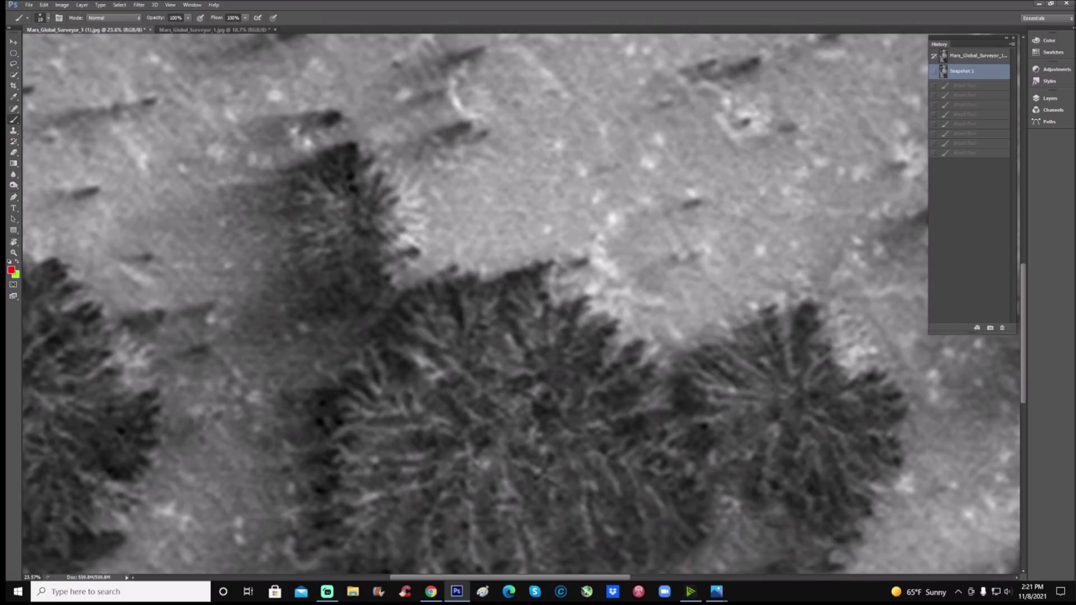
drag(140, 231, 234, 204)
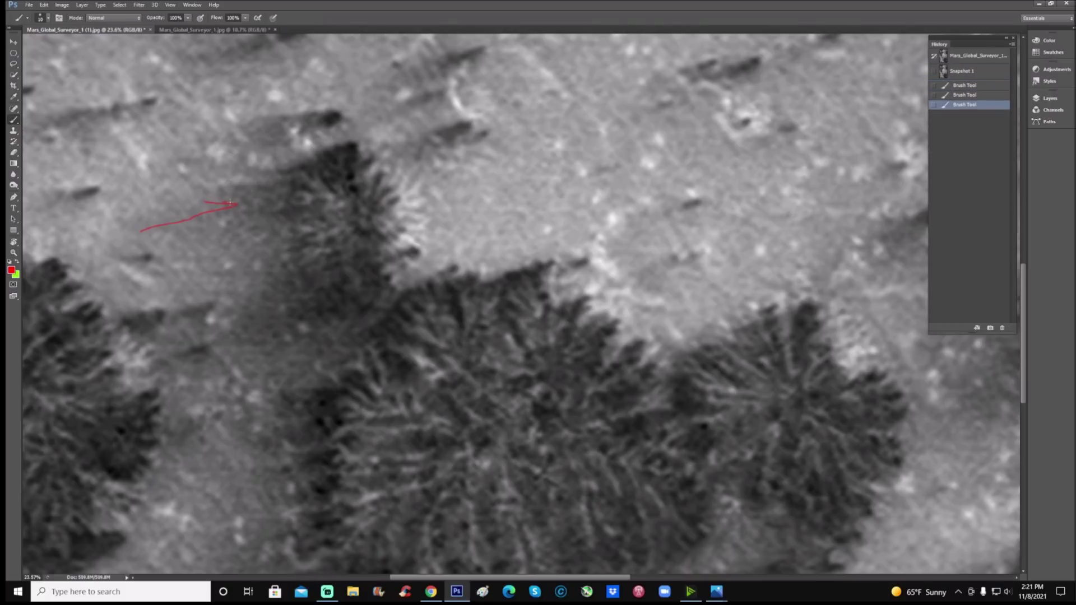
mouse_move(232, 369)
mouse_down()
mouse_move(296, 297)
mouse_move(298, 314)
mouse_up()
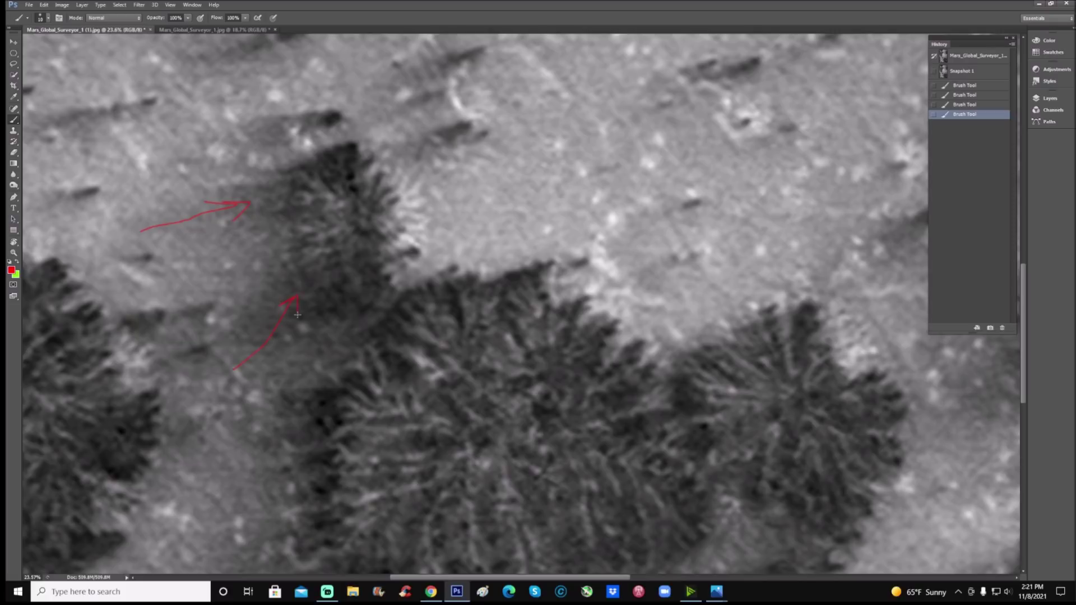
Add a short red mark beside the dark patch, then switch to Mars_Global_Surveyor_1.jpg
scroll(799, 343, down, 1)
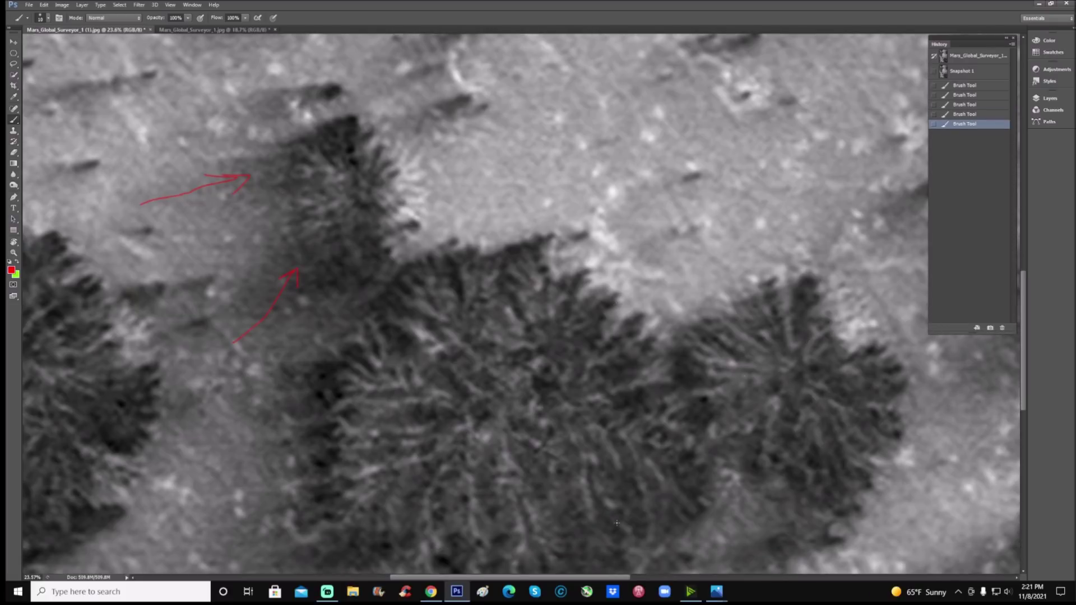
drag(595, 577, 651, 578)
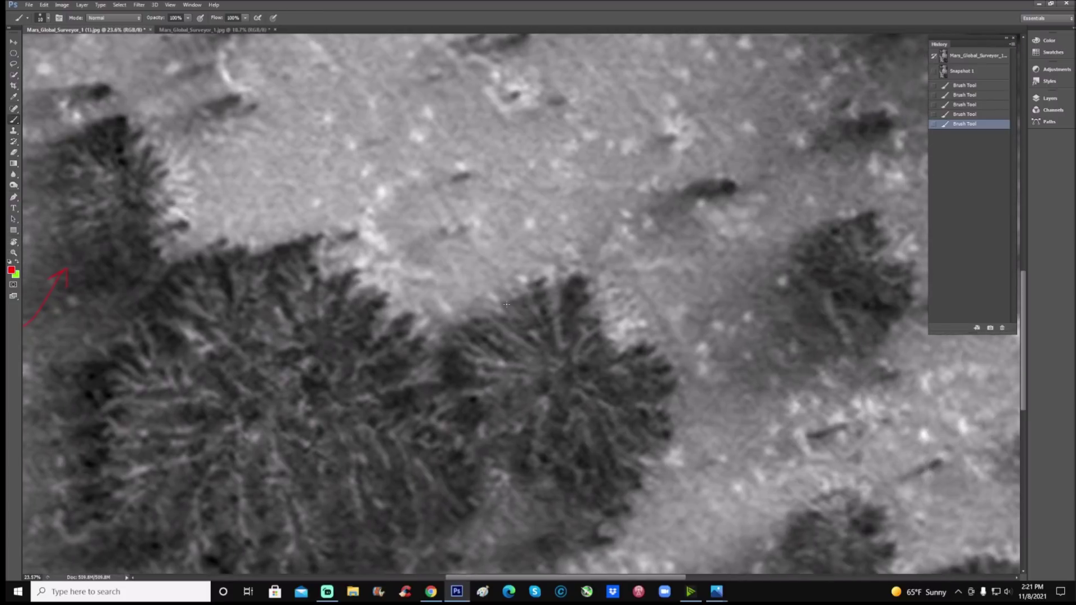
drag(507, 316, 525, 294)
scroll(587, 294, down, 2)
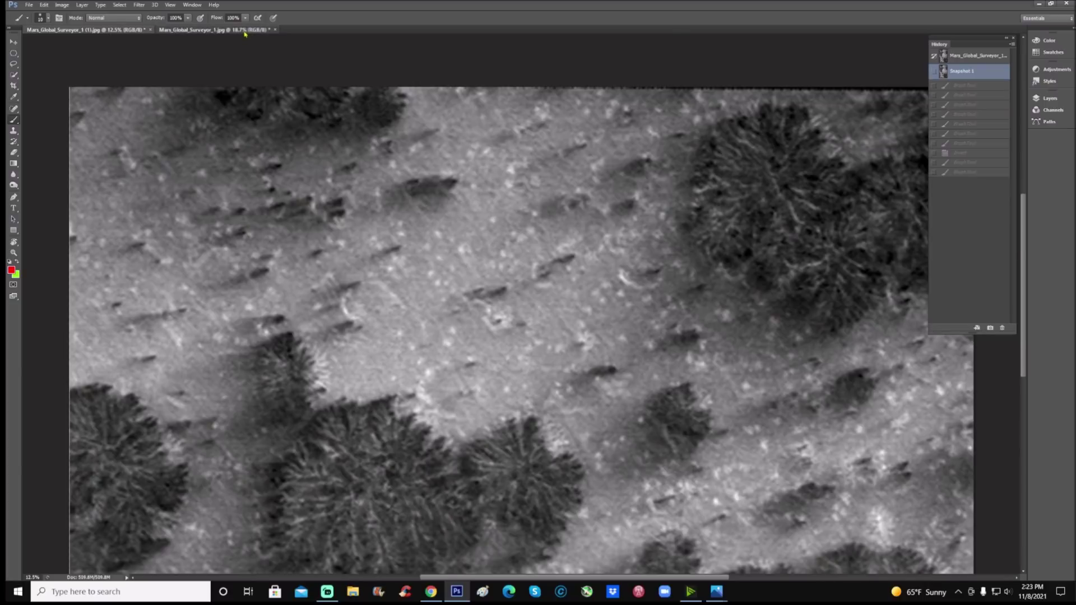
click(245, 30)
Revert to Snapshot 3, circle a crater feature in red, zoom in, and circle the bright spots on the left
scroll(561, 224, down, 1)
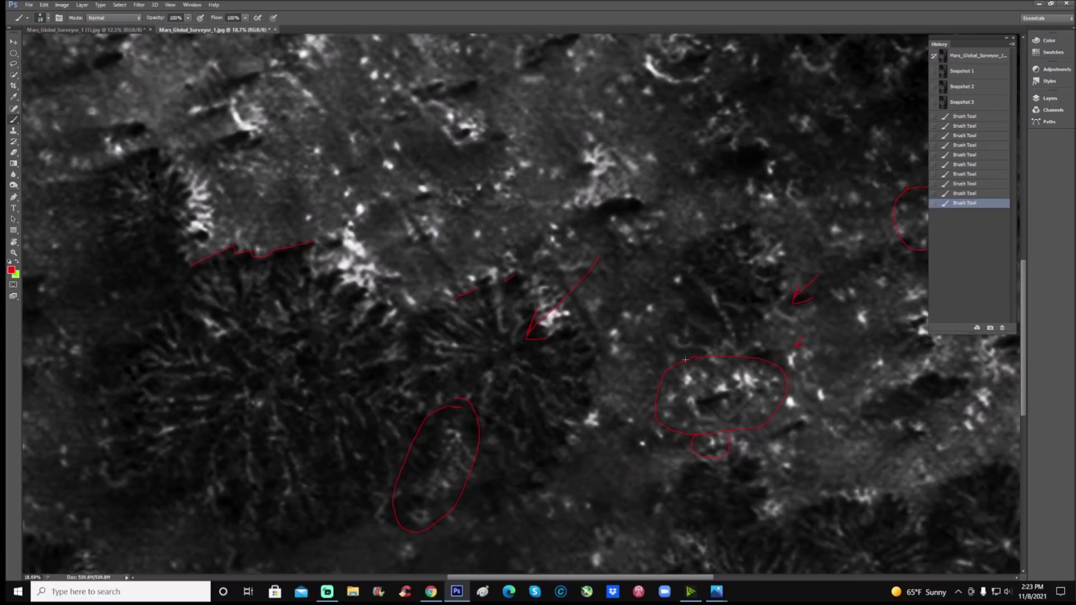
click(973, 104)
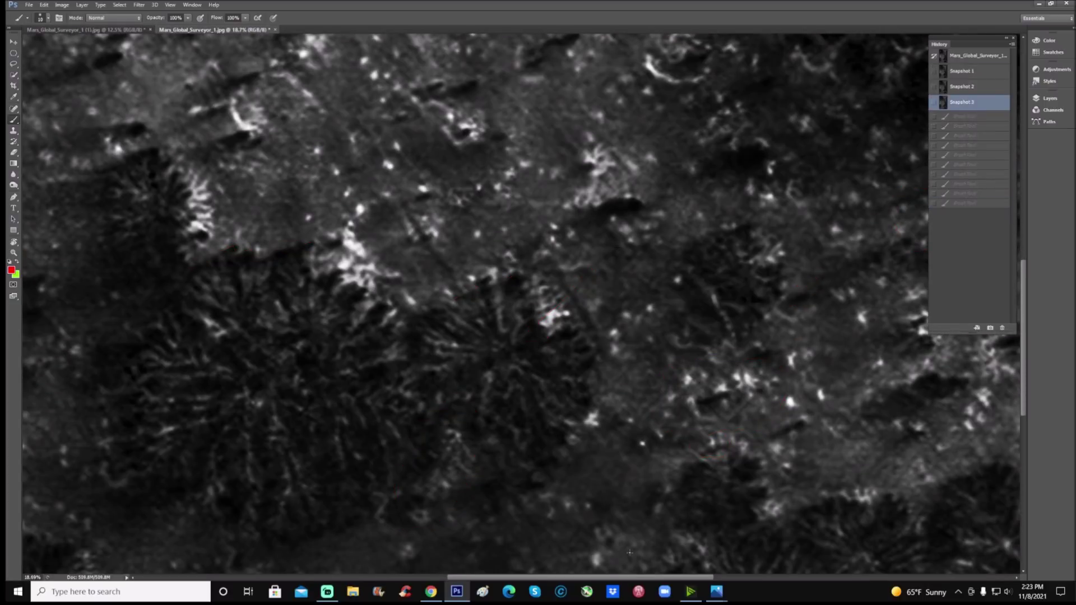
drag(659, 577, 731, 575)
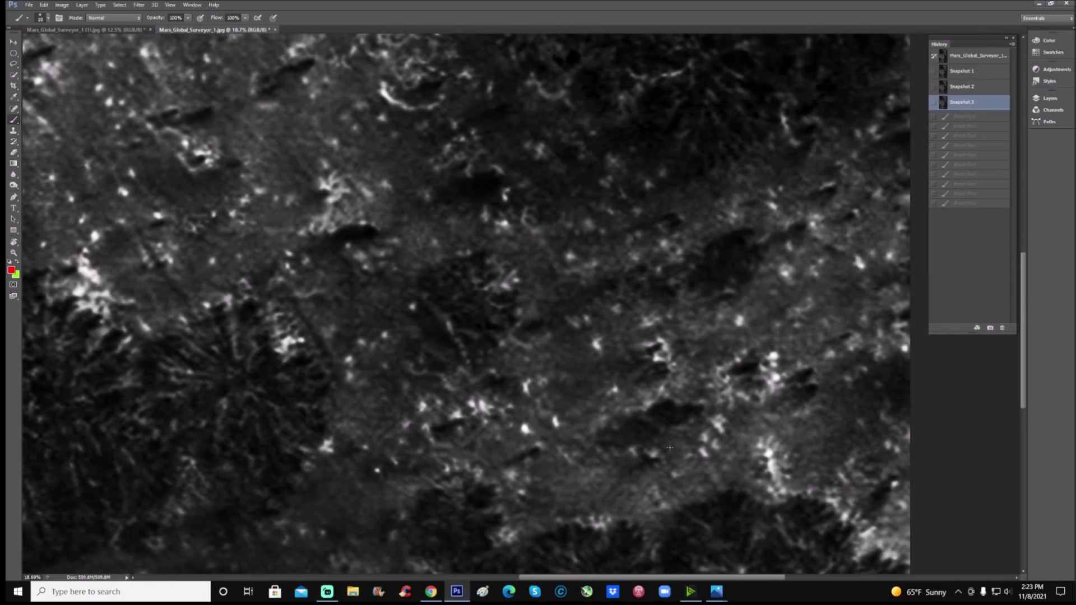
mouse_move(666, 428)
mouse_down()
mouse_move(617, 432)
mouse_move(617, 477)
mouse_up()
drag(675, 429, 674, 429)
scroll(670, 520, down, 3)
key(ctrl+plus)
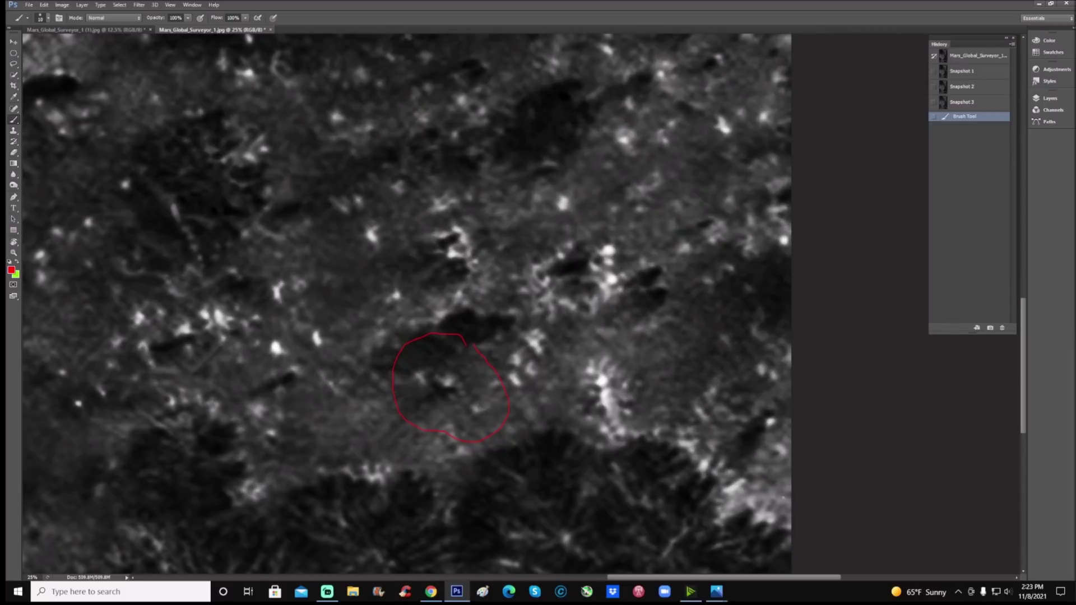
mouse_move(142, 255)
mouse_down()
mouse_move(190, 415)
mouse_move(174, 250)
mouse_move(137, 259)
mouse_up()
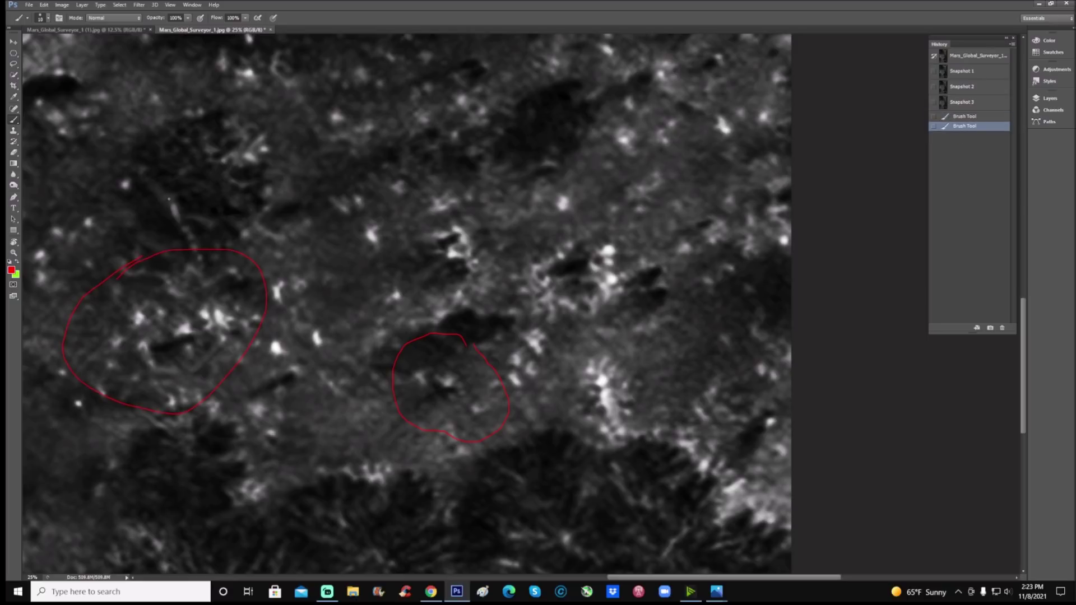
mouse_move(165, 183)
mouse_down()
mouse_move(143, 158)
mouse_move(115, 173)
mouse_move(168, 246)
mouse_up()
Ring the dark streak, top bright patch, left region, upper-middle features and lower-middle region in red
scroll(763, 537, up, 10)
scroll(488, 368, left, 14)
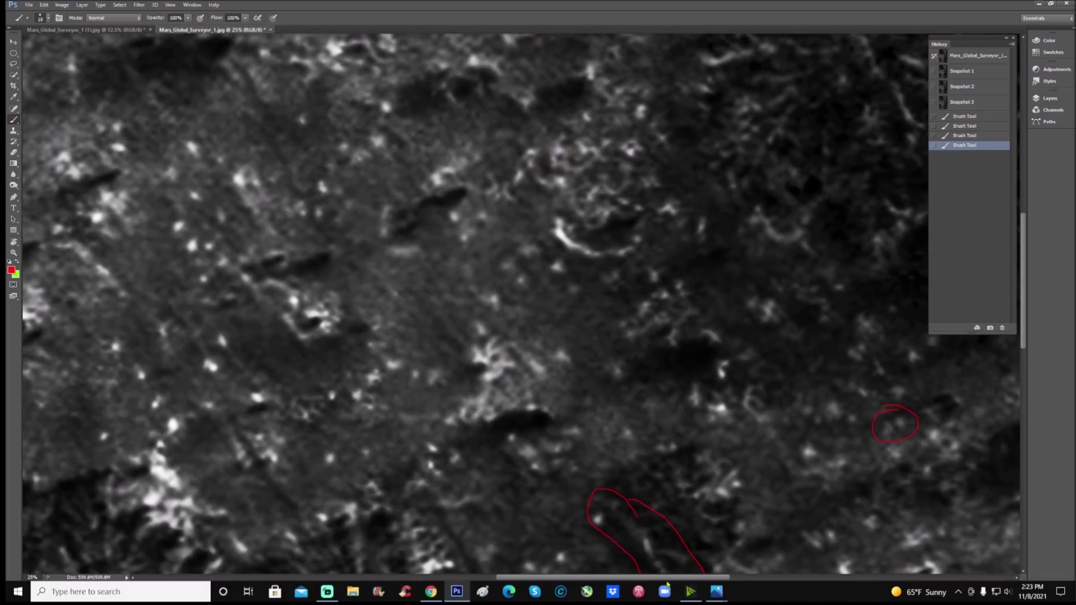
scroll(379, 245, up, 4)
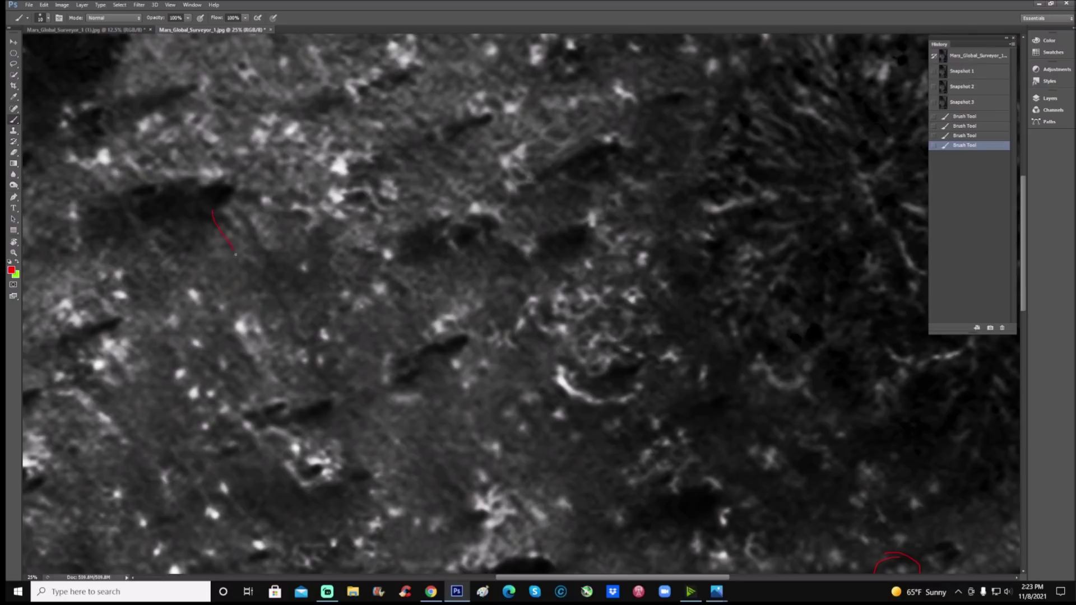
drag(290, 212, 292, 211)
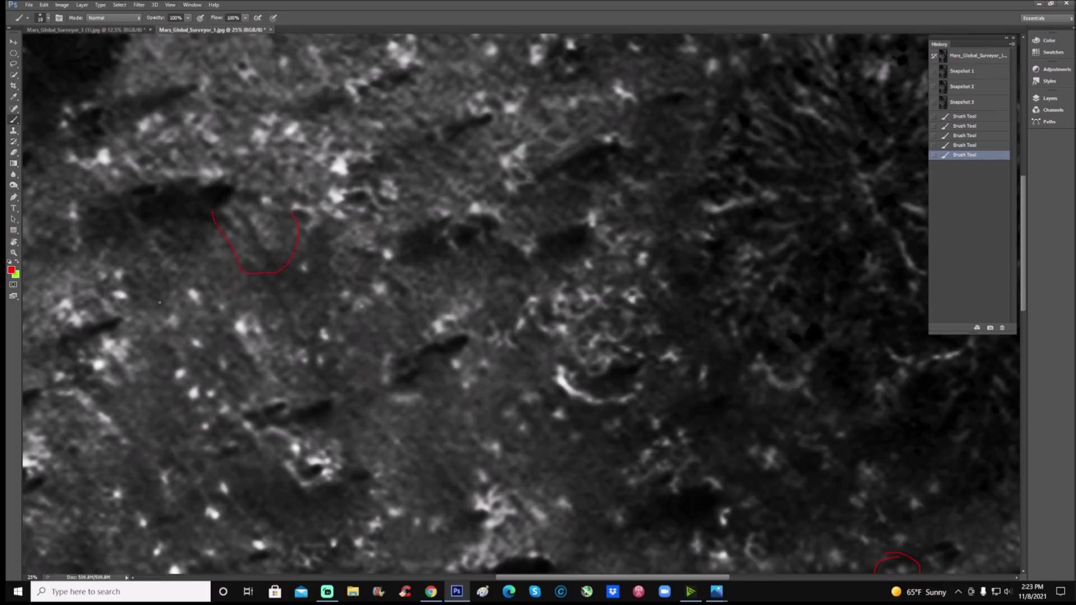
scroll(377, 216, up, 2)
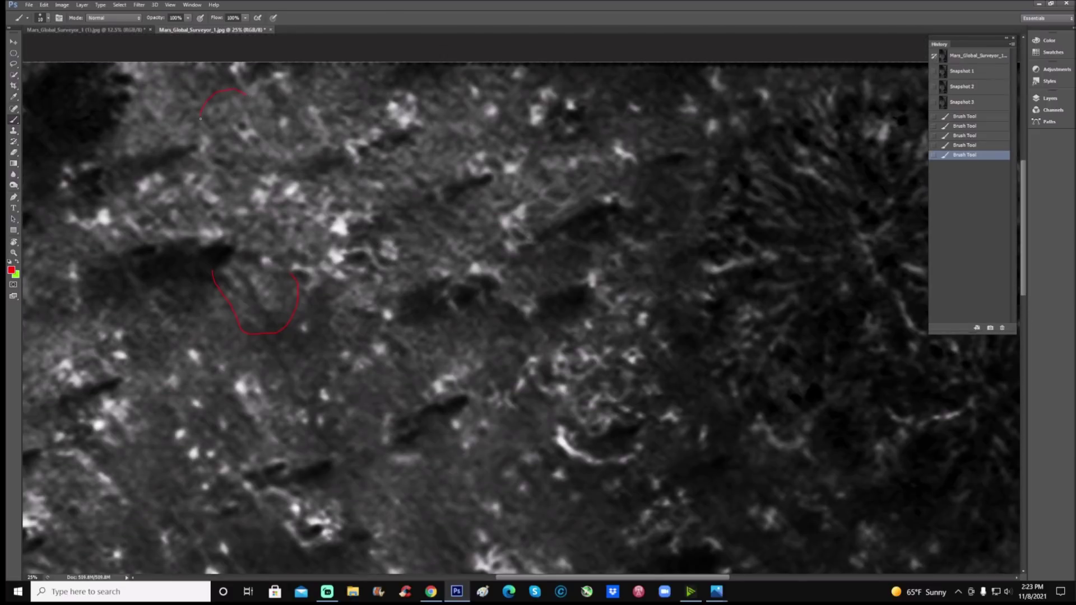
drag(247, 93, 267, 116)
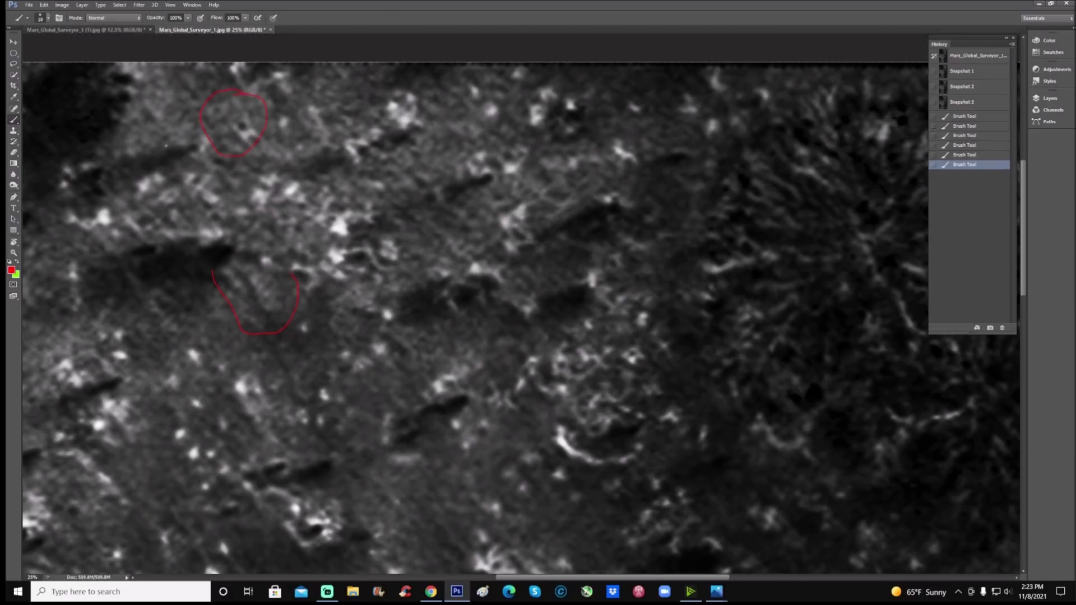
mouse_move(87, 135)
mouse_down()
mouse_move(67, 284)
mouse_move(177, 257)
mouse_move(168, 129)
mouse_up()
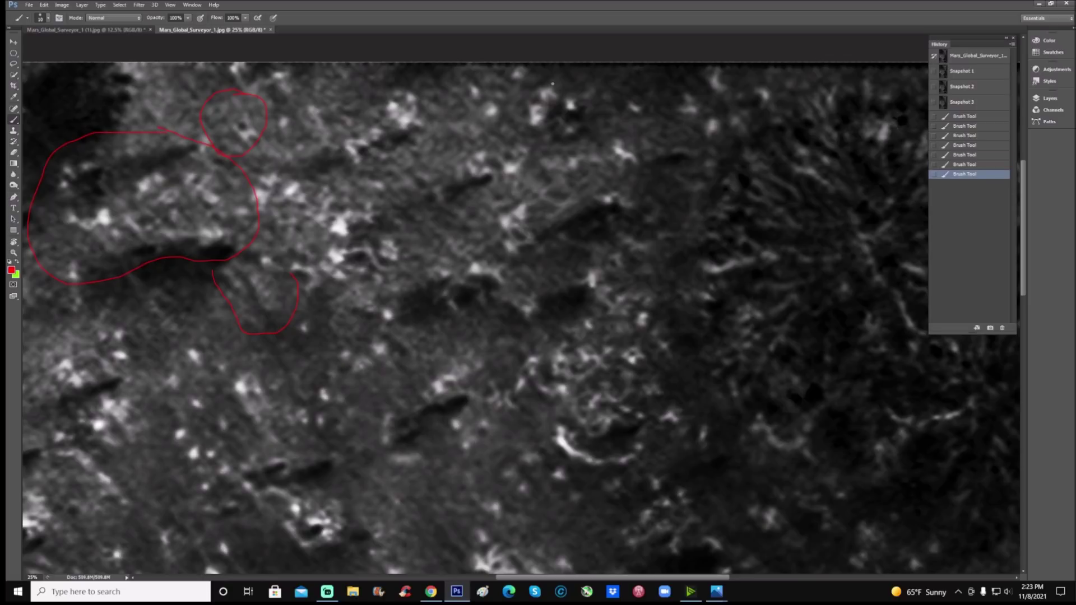
drag(552, 85, 530, 89)
mouse_move(538, 174)
mouse_down()
mouse_move(543, 233)
mouse_move(595, 181)
mouse_move(538, 172)
mouse_up()
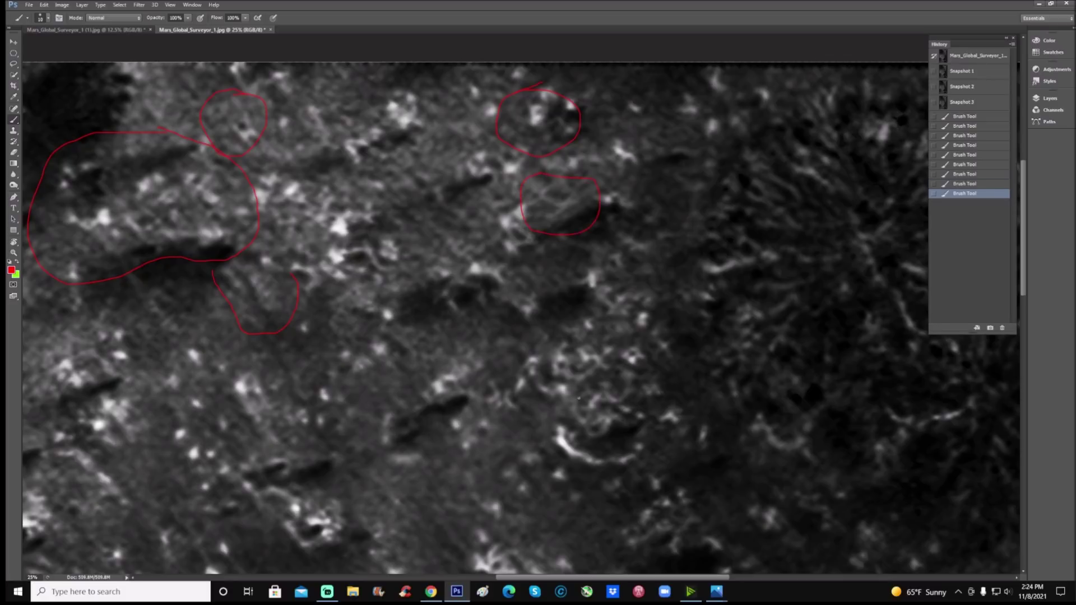
mouse_move(513, 468)
mouse_down()
mouse_move(636, 482)
mouse_move(694, 364)
mouse_move(552, 323)
mouse_up()
drag(695, 581, 563, 583)
drag(546, 459, 557, 368)
mouse_move(499, 422)
mouse_down()
mouse_move(628, 370)
mouse_move(539, 307)
mouse_up()
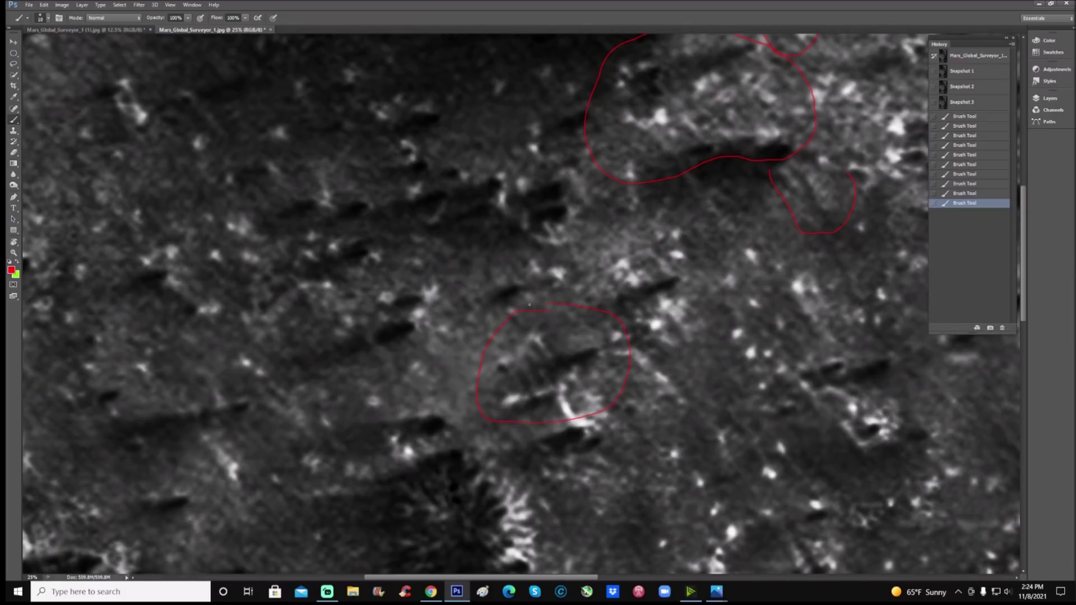
Draw red loops around the lower-right and middle craters, plus a short stroke along the crater edge
scroll(207, 161, up, 2)
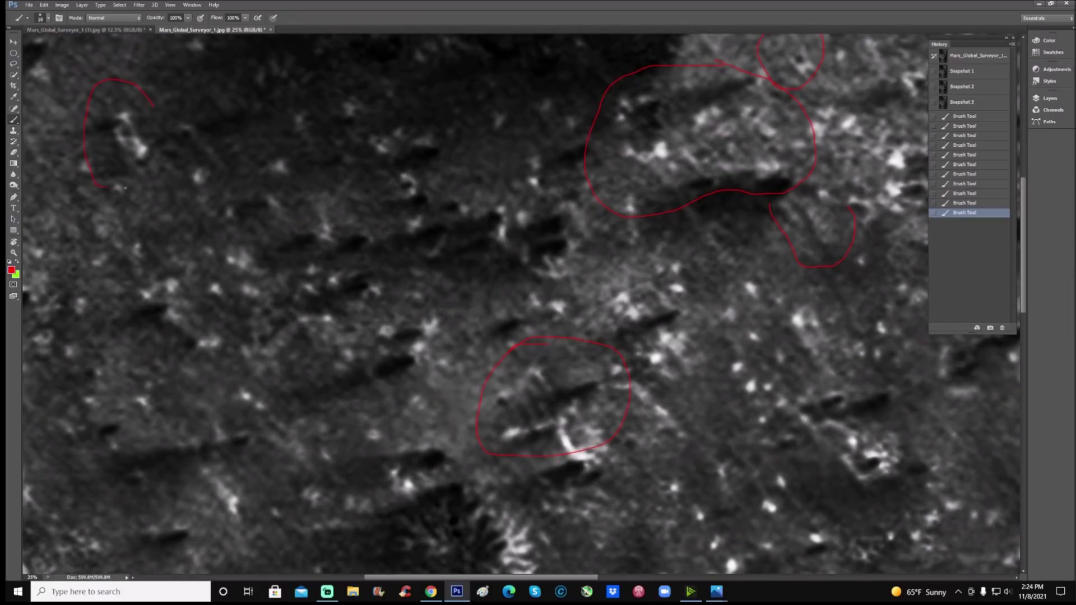
drag(125, 188, 154, 106)
scroll(518, 272, down, 6)
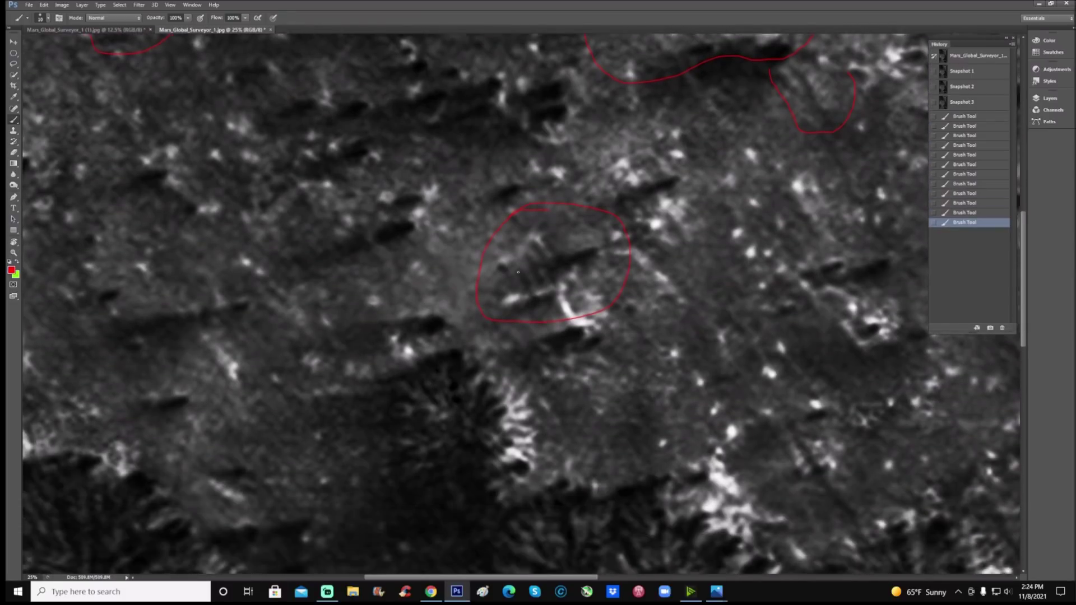
scroll(517, 272, down, 3)
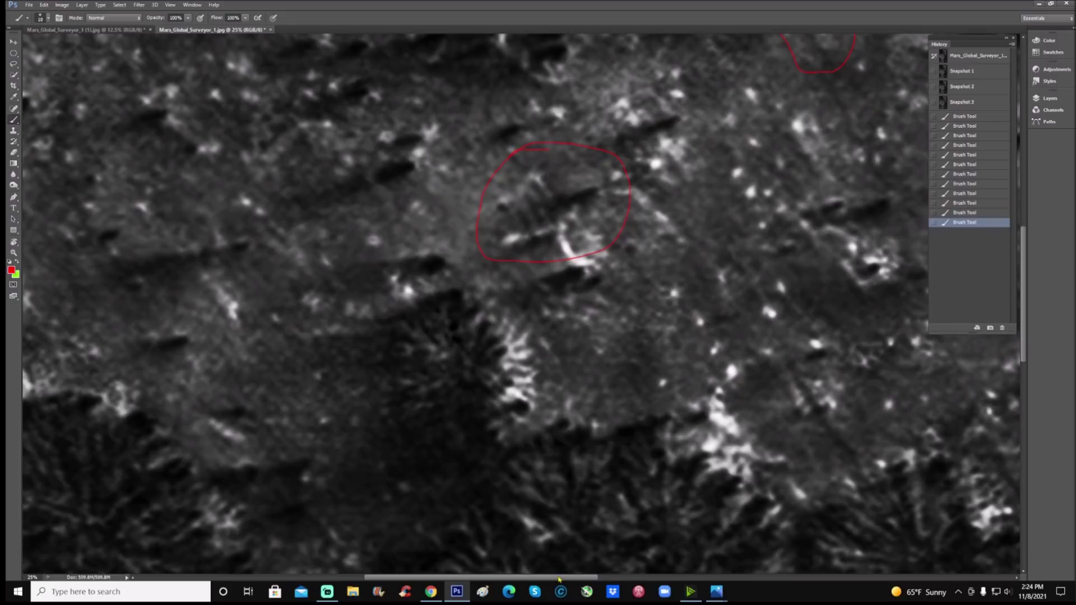
drag(559, 580, 649, 579)
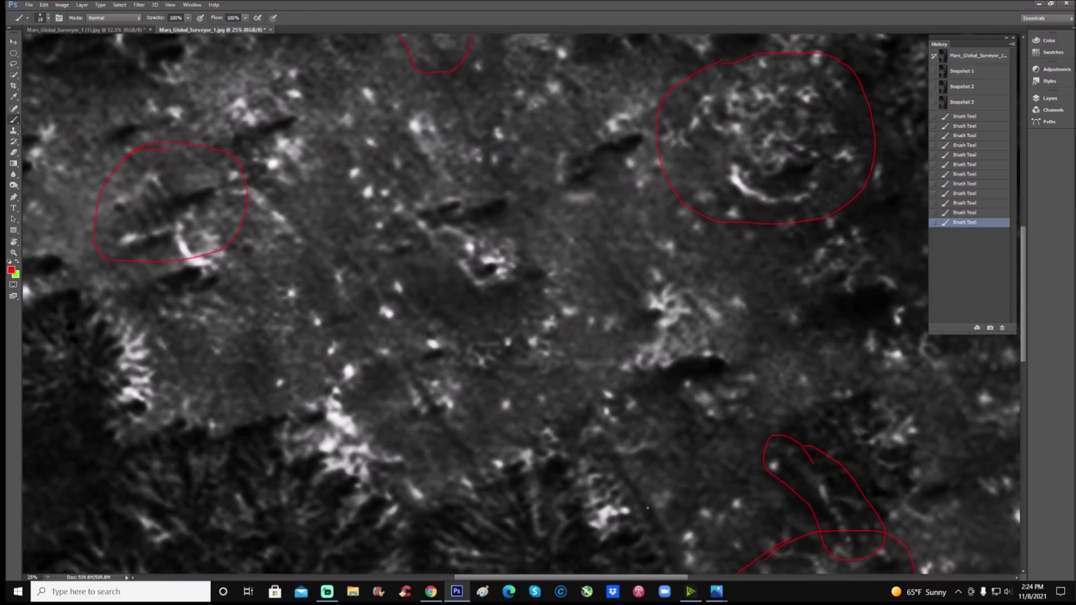
scroll(648, 507, down, 1)
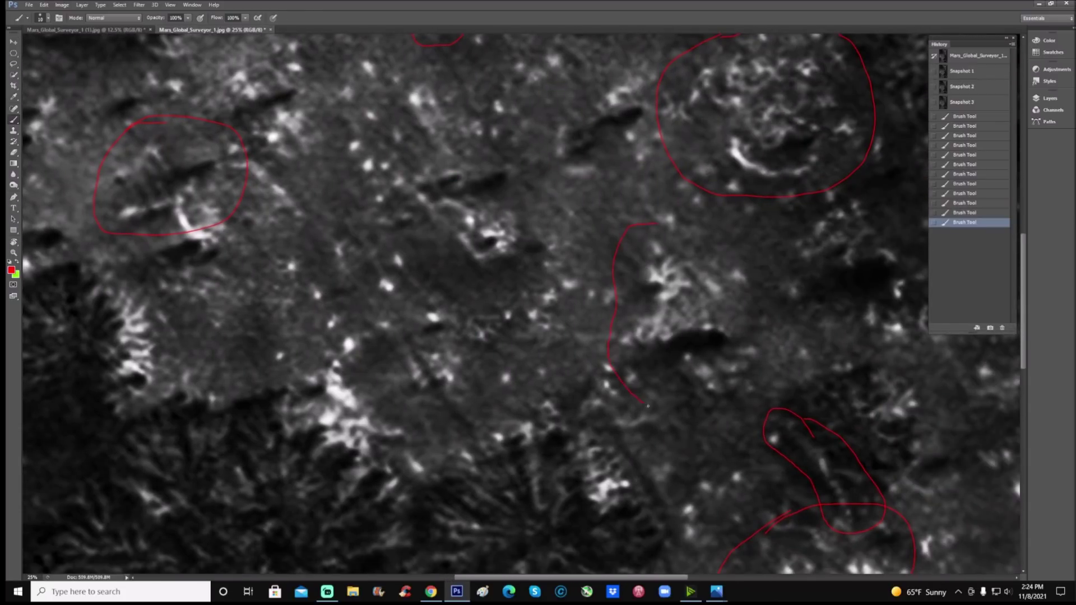
mouse_move(765, 385)
mouse_down()
mouse_move(802, 311)
mouse_move(723, 208)
mouse_up()
drag(635, 217, 636, 219)
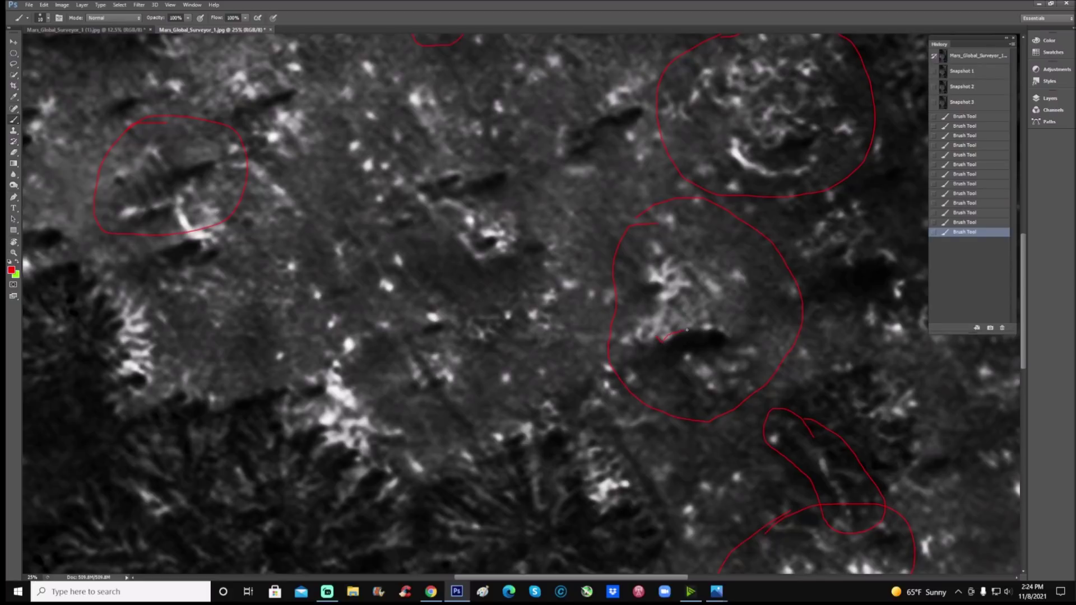
drag(728, 337, 729, 341)
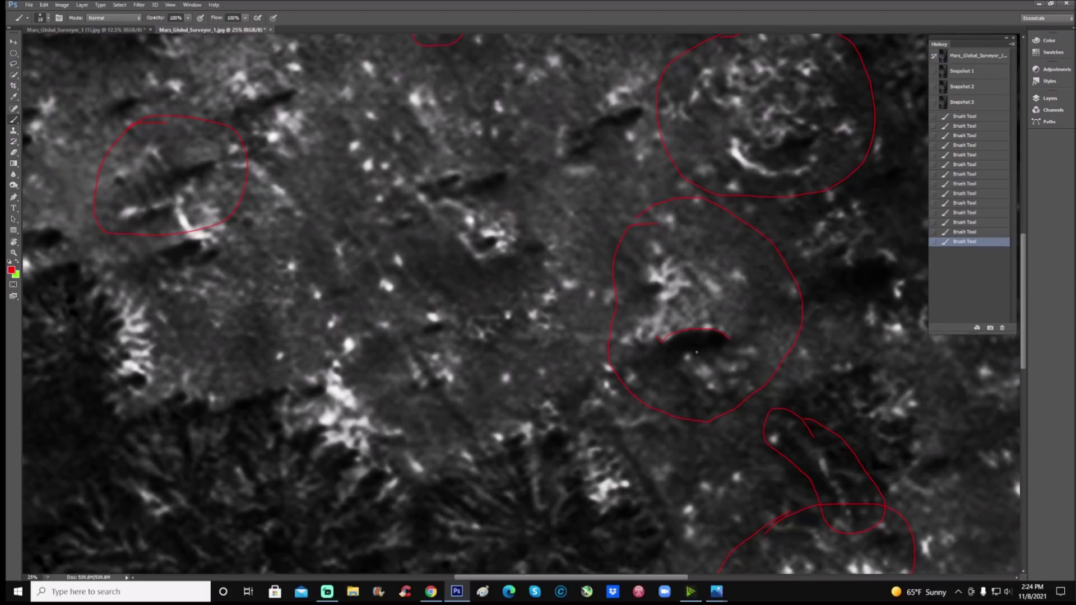
drag(688, 342, 705, 413)
Undo the last stroke, zoom out, and revert the image to the clean Snapshot 3
key(ctrl+z)
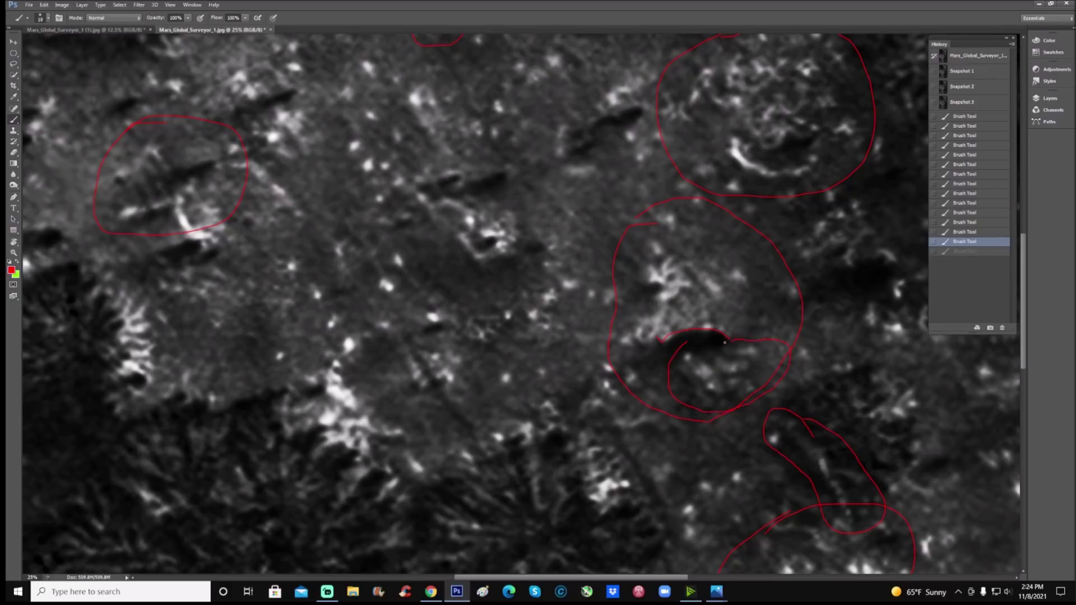
scroll(783, 312, up, 3)
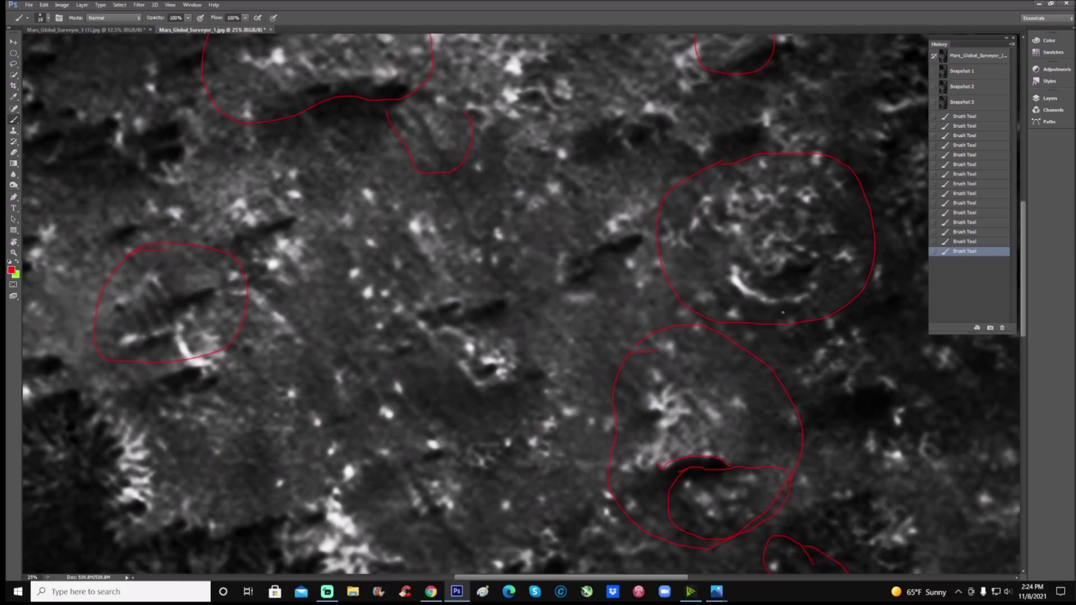
key(ctrl+minus)
scroll(828, 191, up, 1)
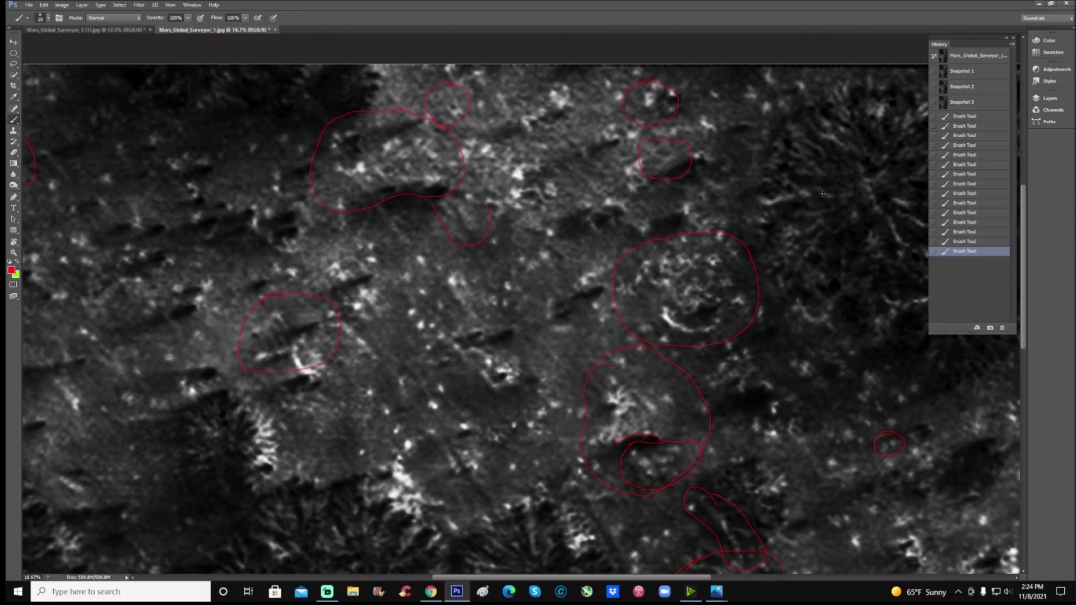
click(963, 102)
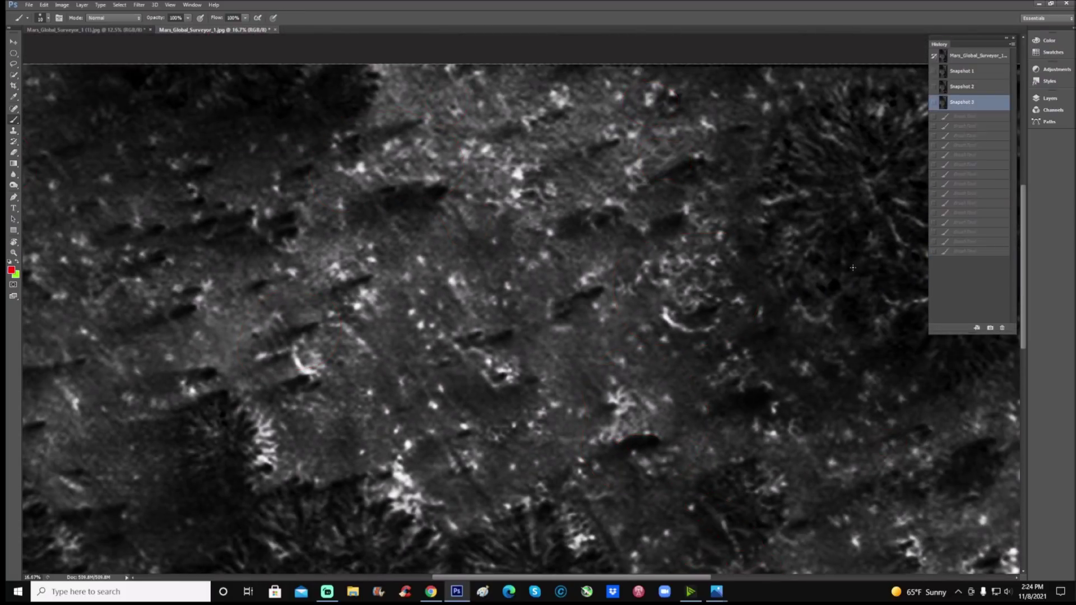
Hide the History panel to uncover more of the canvas
scroll(852, 268, up, 1)
scroll(852, 268, down, 1)
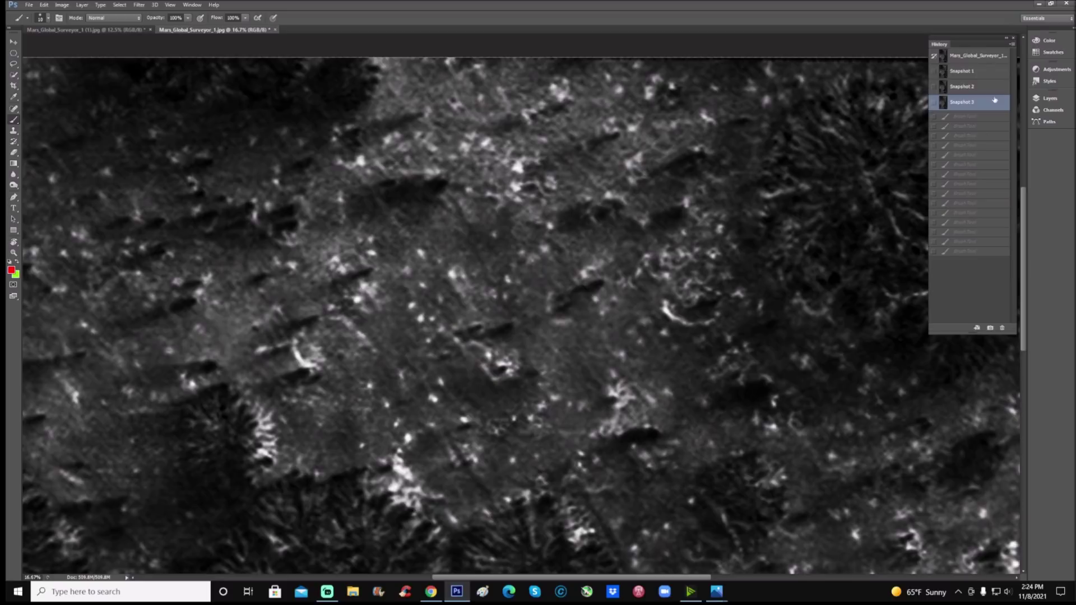
click(1006, 36)
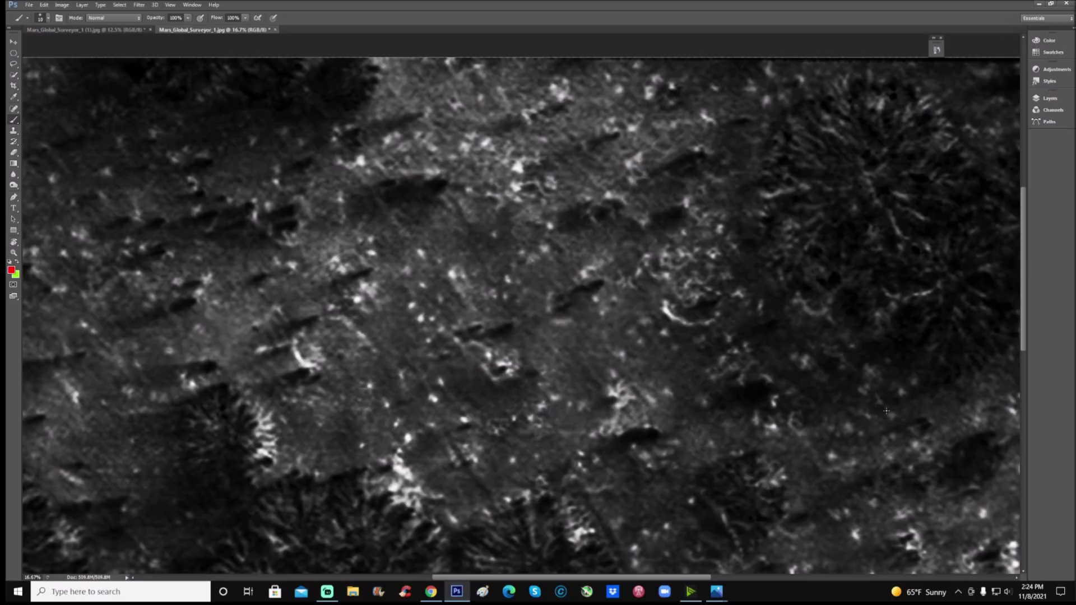
drag(707, 580, 709, 579)
Circle the lower-left dark patch in red and paint a red line across the terrain
scroll(924, 359, up, 1)
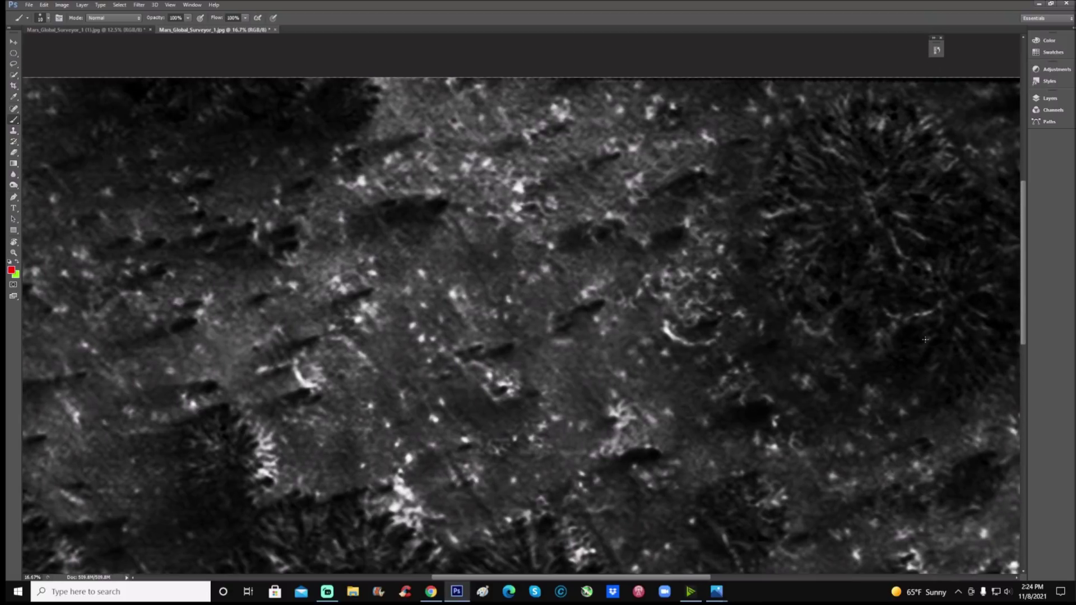
scroll(925, 340, down, 9)
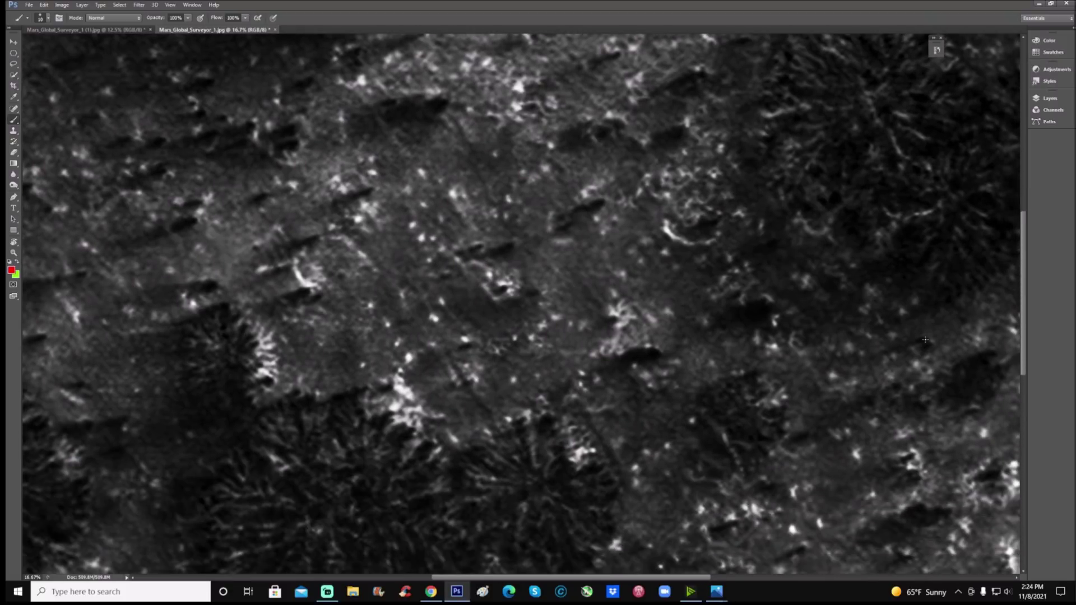
scroll(924, 339, down, 7)
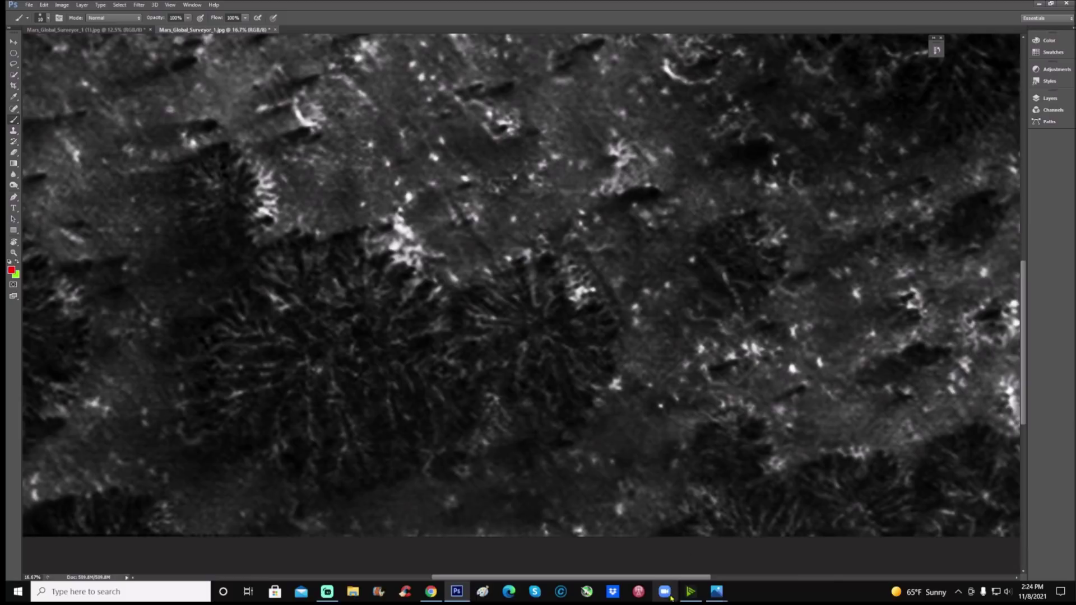
scroll(251, 414, right, 6)
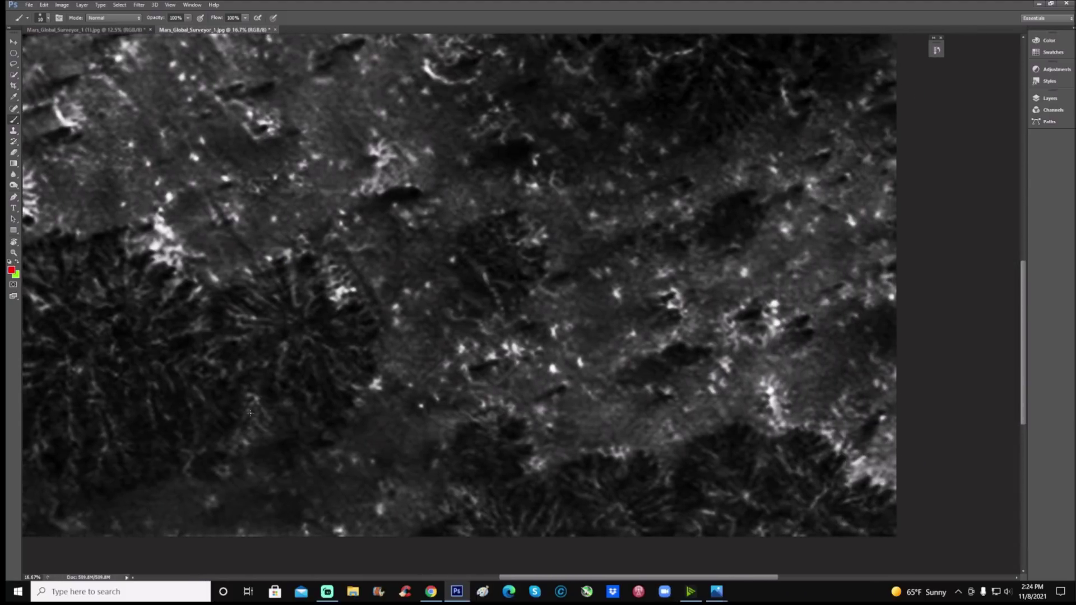
mouse_move(248, 383)
mouse_down()
mouse_move(181, 407)
mouse_move(171, 476)
mouse_move(293, 478)
mouse_move(243, 380)
mouse_up()
mouse_move(441, 430)
mouse_down()
mouse_move(509, 442)
mouse_move(604, 384)
mouse_up()
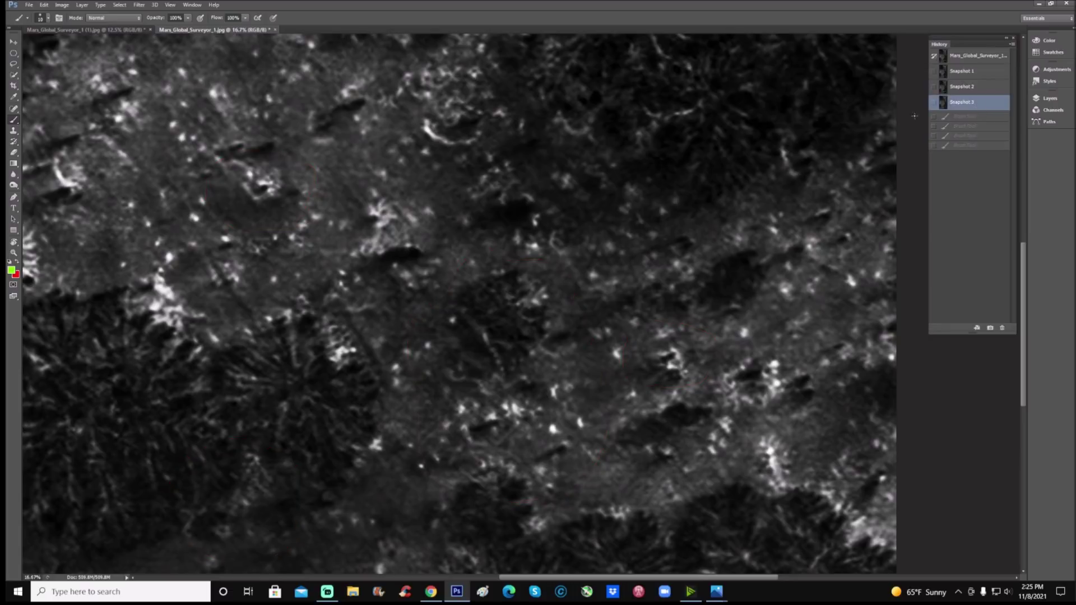
Circle the upper-left crater, central speckled area, lower-left dark patch and right-centre bright crater in green
mouse_move(249, 138)
mouse_down()
mouse_move(210, 149)
mouse_move(195, 214)
mouse_move(269, 251)
mouse_move(326, 214)
mouse_move(309, 154)
mouse_move(245, 137)
mouse_up()
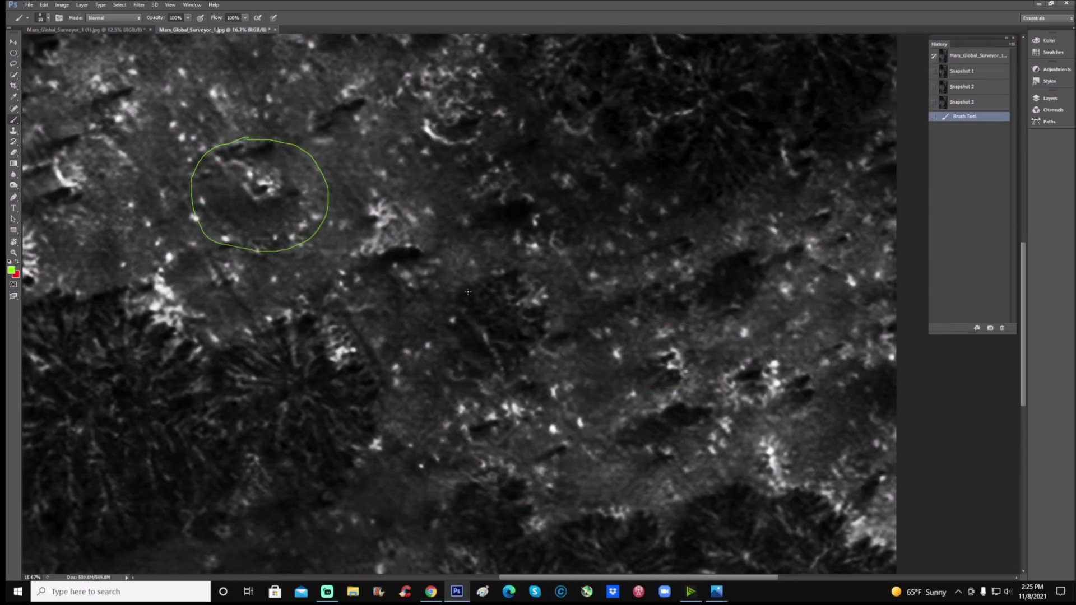
mouse_move(470, 286)
mouse_down()
mouse_move(449, 277)
mouse_move(441, 312)
mouse_move(455, 350)
mouse_move(422, 404)
mouse_move(425, 475)
mouse_move(486, 499)
mouse_move(577, 475)
mouse_move(589, 362)
mouse_move(576, 304)
mouse_move(524, 254)
mouse_move(455, 278)
mouse_up()
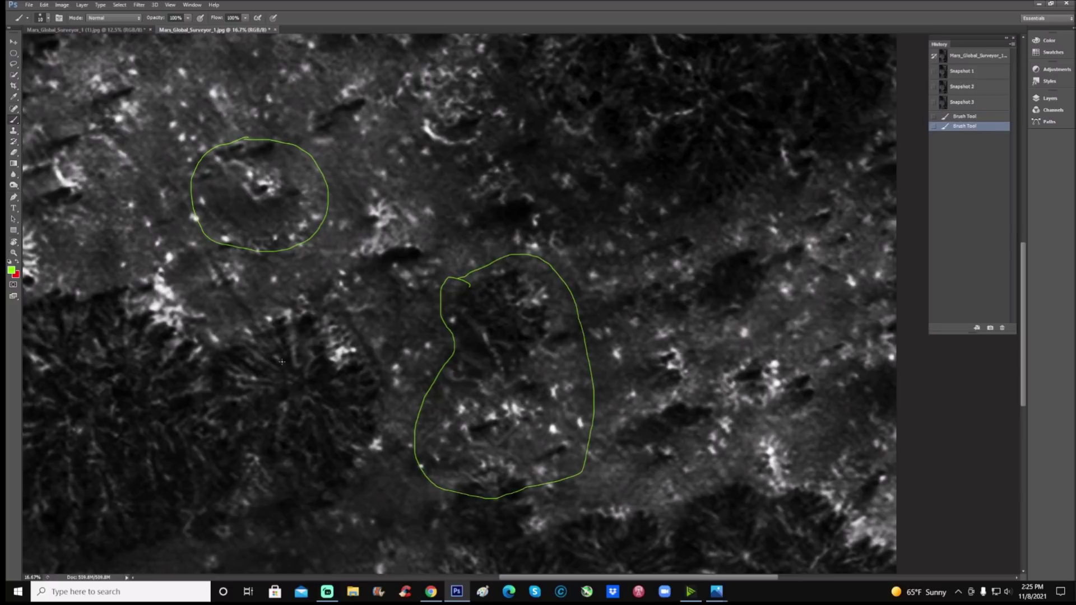
scroll(250, 421, down, 2)
mouse_move(222, 404)
mouse_down()
mouse_move(179, 457)
mouse_move(164, 518)
mouse_move(244, 535)
mouse_move(289, 490)
mouse_move(288, 402)
mouse_move(222, 409)
mouse_up()
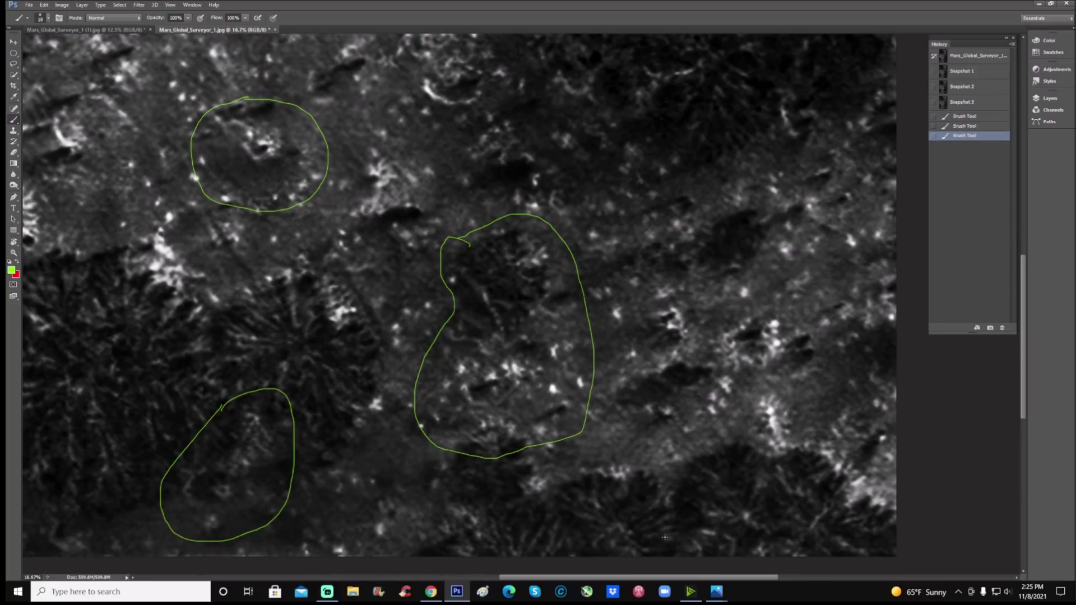
mouse_move(682, 273)
mouse_down()
mouse_move(633, 326)
mouse_move(657, 372)
mouse_move(709, 317)
mouse_move(681, 283)
mouse_move(751, 292)
mouse_move(781, 269)
mouse_move(829, 274)
mouse_move(832, 385)
mouse_move(810, 435)
mouse_move(767, 477)
mouse_move(703, 456)
mouse_move(664, 381)
mouse_move(633, 430)
mouse_move(644, 447)
mouse_move(694, 438)
mouse_up()
Outline the right-hand area and the ridged upper-left area in green
scroll(477, 305, up, 3)
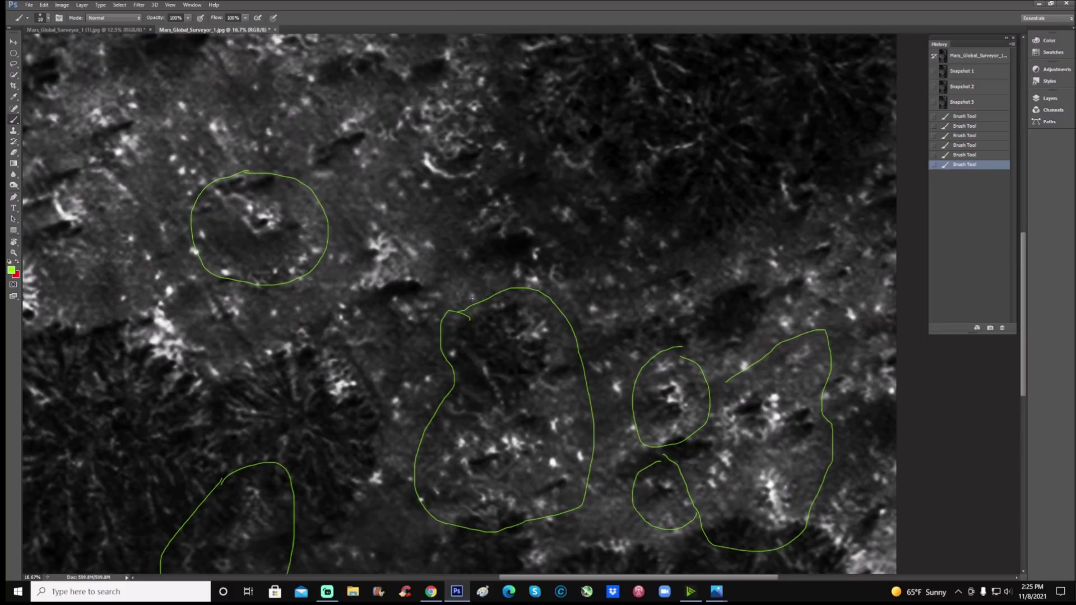
mouse_move(420, 87)
mouse_down()
mouse_move(380, 123)
mouse_move(384, 193)
mouse_move(436, 211)
mouse_move(520, 183)
mouse_move(539, 145)
mouse_move(511, 83)
mouse_move(460, 66)
mouse_move(419, 95)
mouse_up()
scroll(448, 250, up, 2)
scroll(448, 251, up, 9)
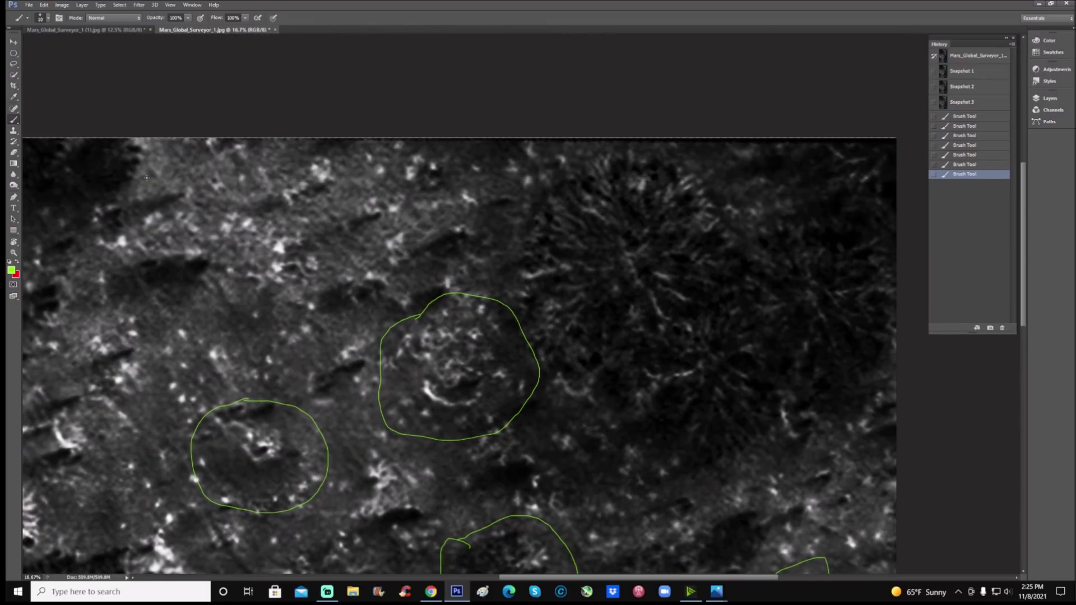
mouse_move(146, 177)
mouse_down()
mouse_move(73, 208)
mouse_move(68, 274)
mouse_move(135, 297)
mouse_move(339, 324)
mouse_move(361, 261)
mouse_move(331, 219)
mouse_move(266, 191)
mouse_move(141, 176)
mouse_up()
mouse_move(414, 140)
mouse_down()
mouse_move(396, 139)
mouse_move(335, 194)
mouse_move(437, 298)
mouse_move(493, 147)
mouse_move(471, 139)
mouse_up()
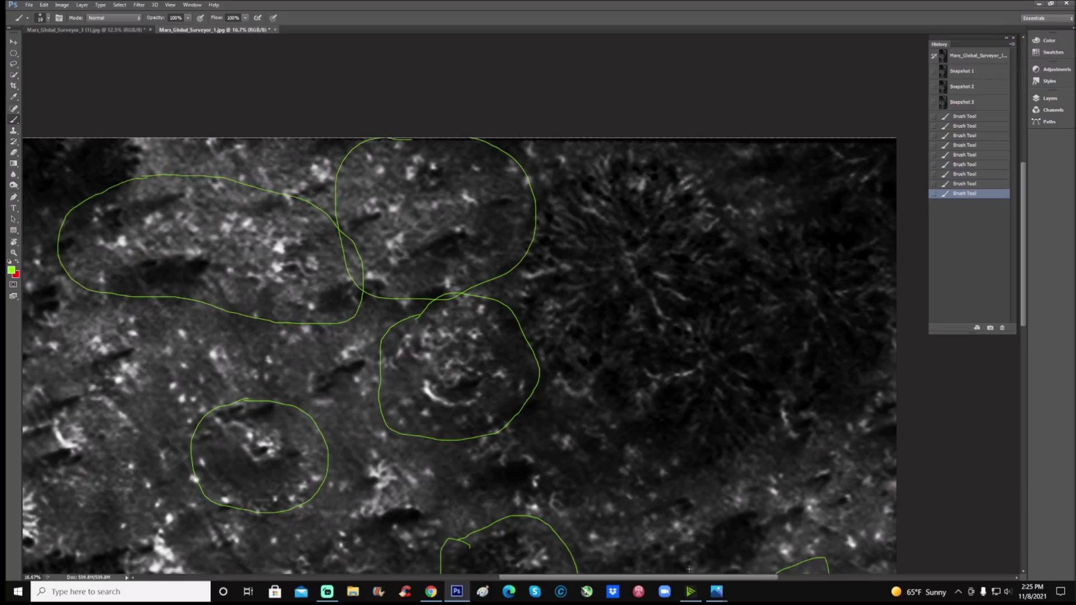
drag(693, 578, 670, 568)
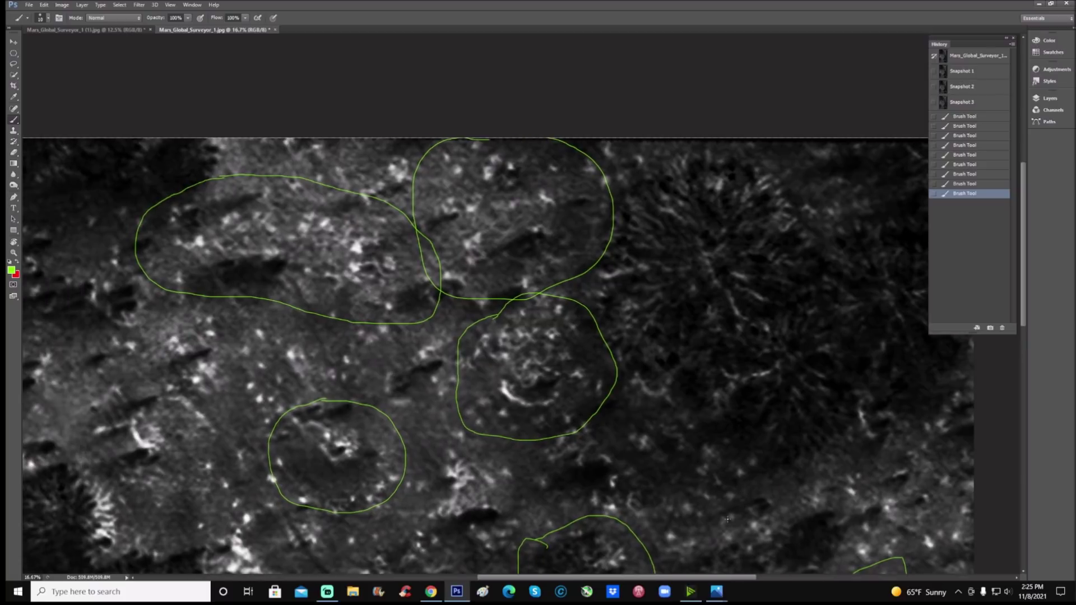
drag(733, 578, 651, 585)
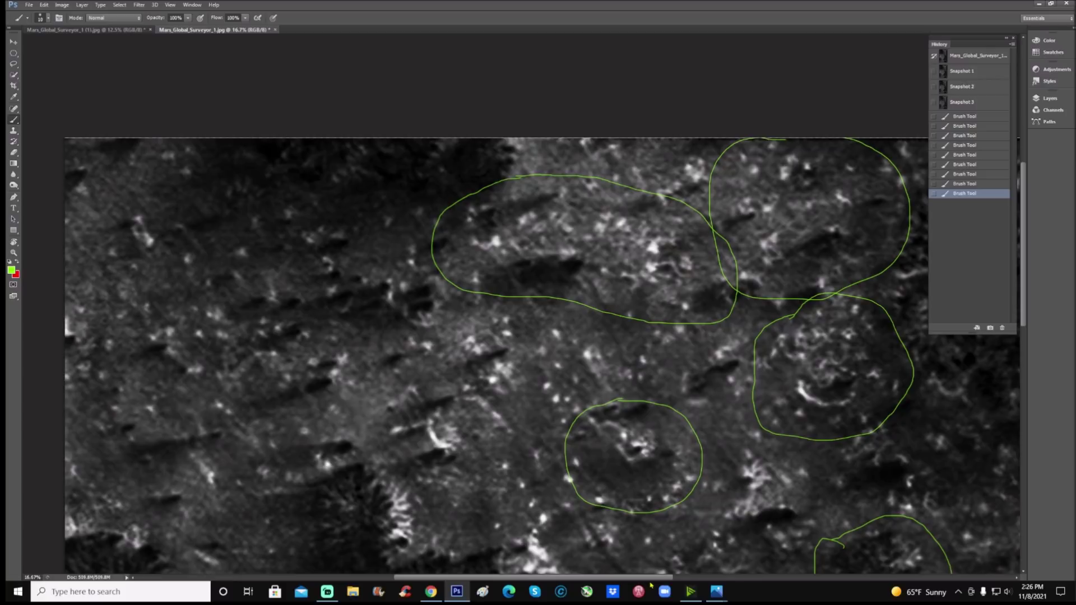
Circle the crater on the left and a small bright patch near the bottom in green
mouse_move(409, 359)
mouse_down()
mouse_move(387, 372)
mouse_move(381, 502)
mouse_move(502, 462)
mouse_move(502, 389)
mouse_move(440, 358)
mouse_move(405, 362)
mouse_up()
scroll(419, 344, down, 5)
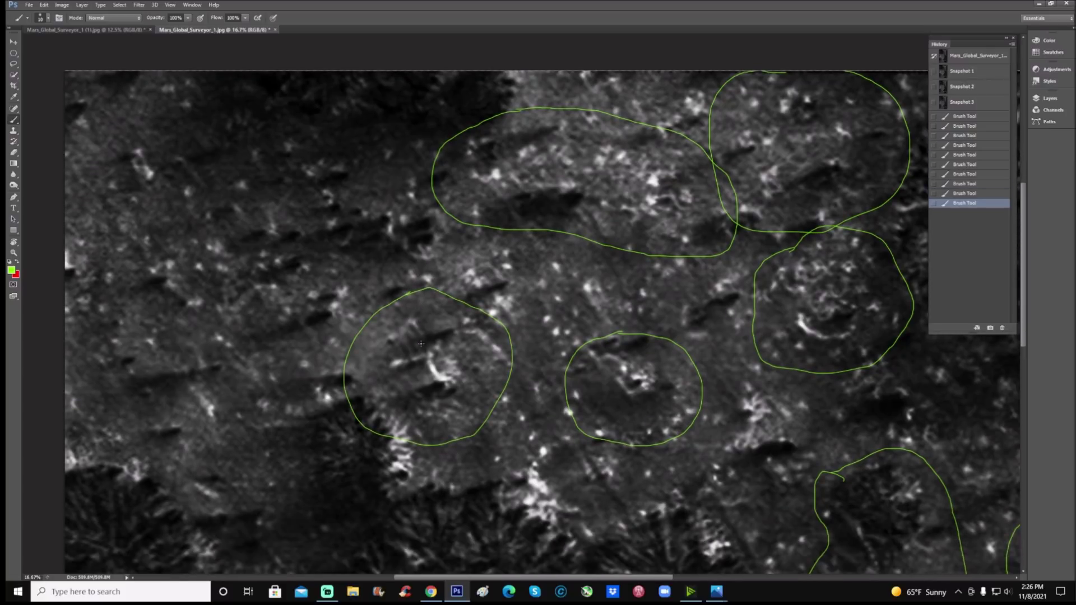
scroll(421, 343, down, 6)
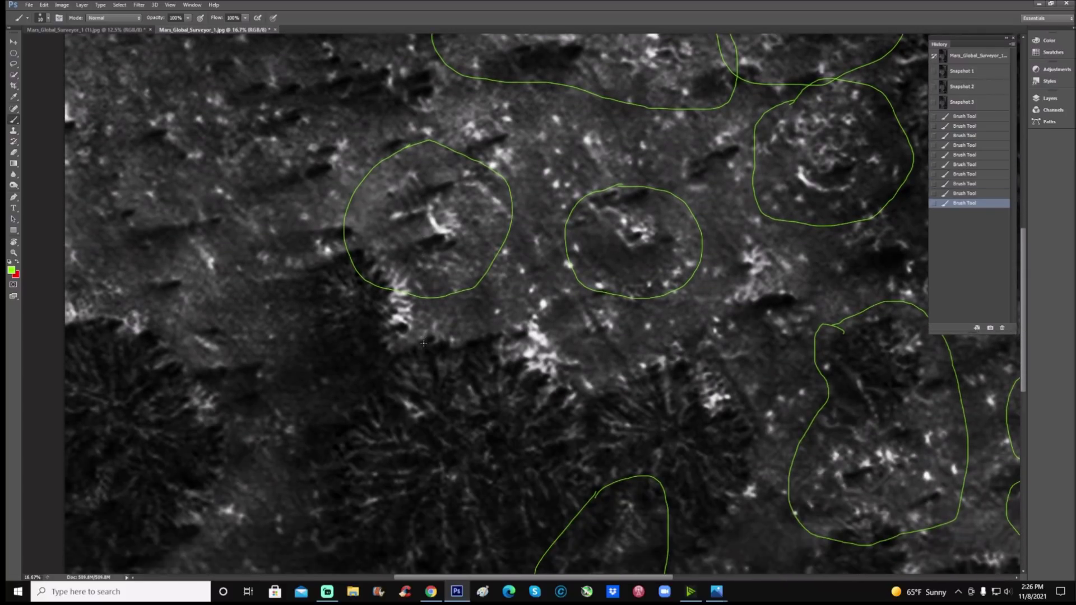
scroll(423, 348, down, 1)
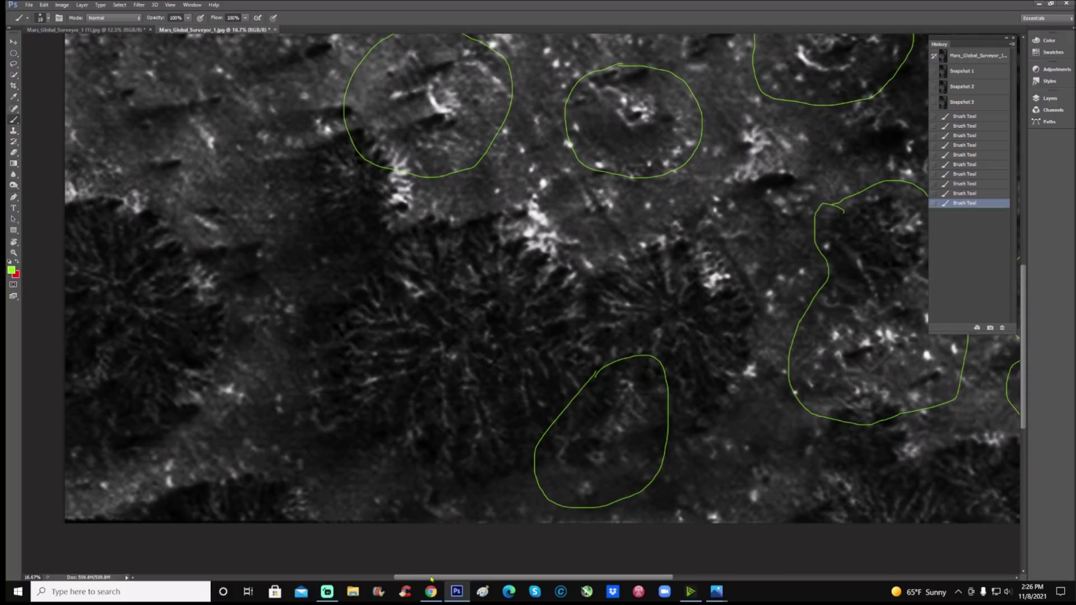
drag(431, 579, 514, 585)
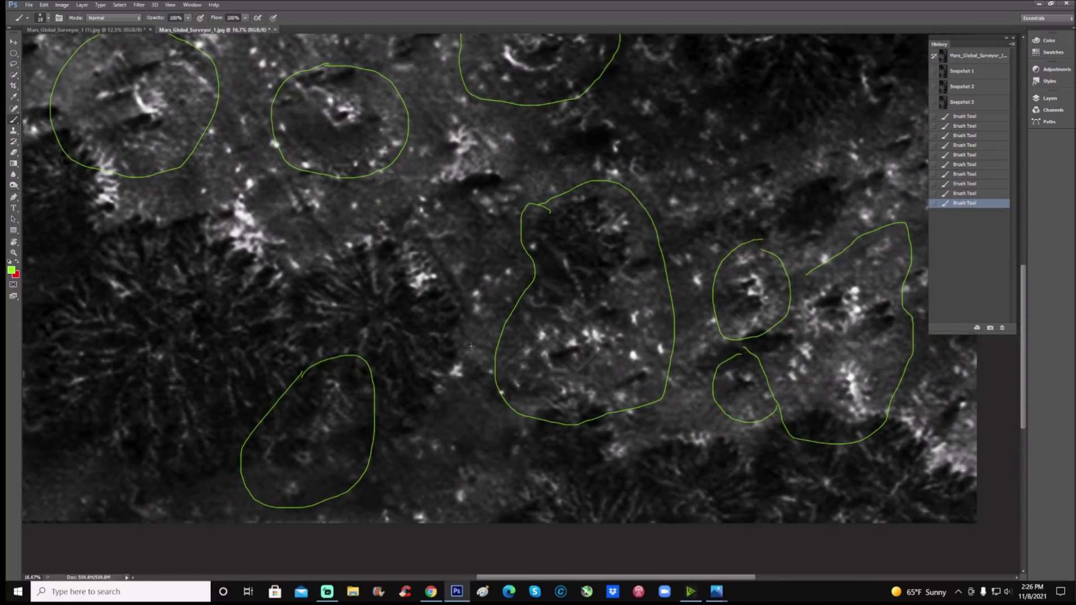
mouse_move(471, 346)
mouse_down()
mouse_move(435, 353)
mouse_move(408, 385)
mouse_move(390, 435)
mouse_move(446, 423)
mouse_move(470, 348)
mouse_up()
scroll(469, 347, up, 2)
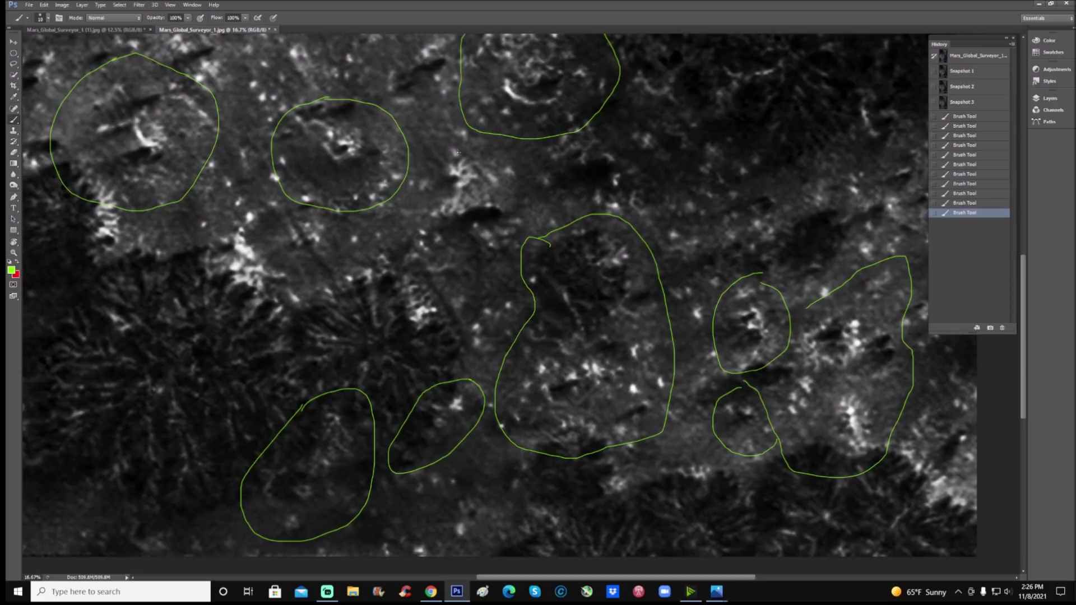
mouse_move(446, 138)
mouse_down()
mouse_move(419, 166)
mouse_move(424, 236)
mouse_move(455, 261)
mouse_move(509, 256)
mouse_move(537, 208)
mouse_move(487, 142)
mouse_move(432, 141)
mouse_up()
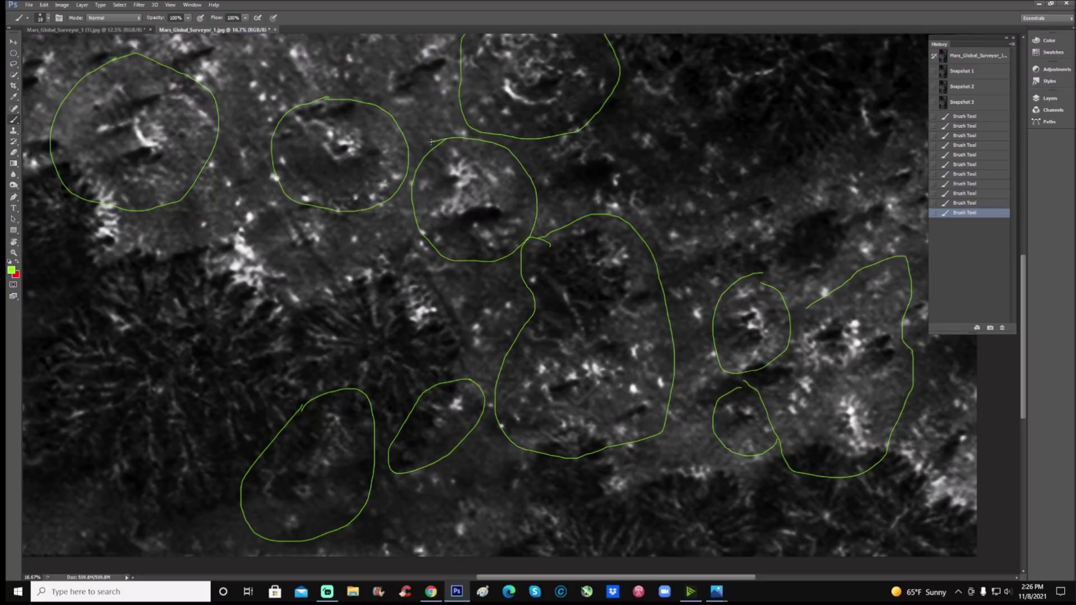
Revert the image to Snapshot 3, clearing all the green outlines
scroll(679, 312, up, 4)
scroll(679, 311, up, 8)
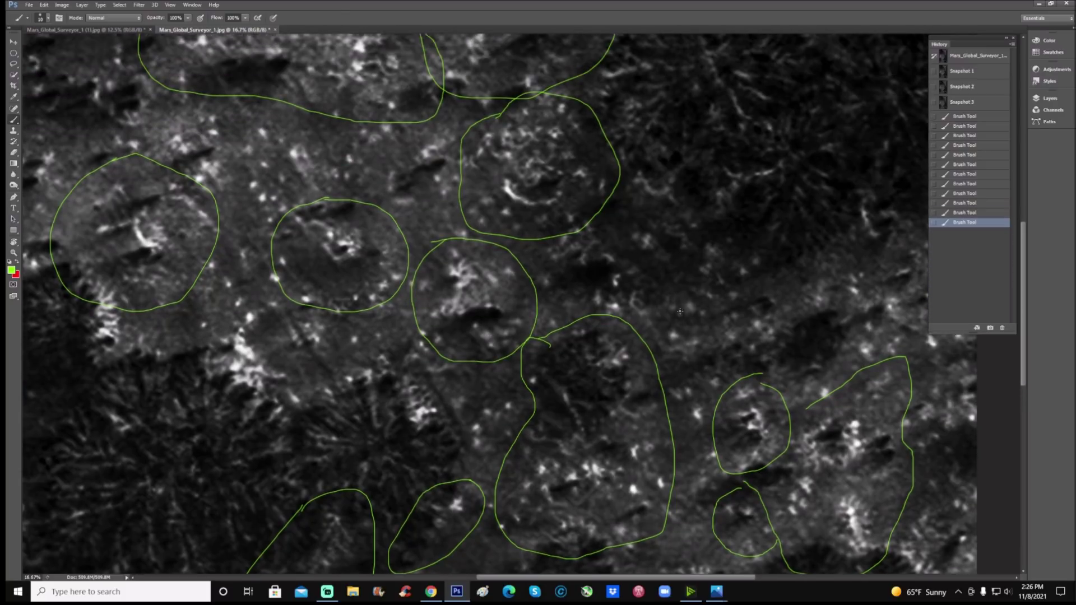
scroll(680, 311, up, 2)
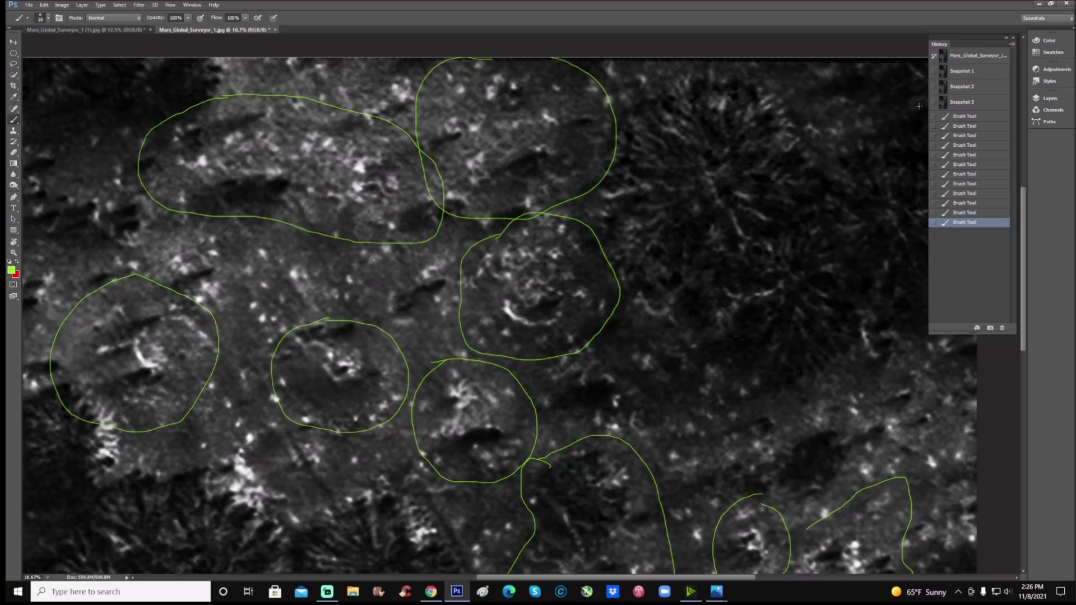
click(991, 101)
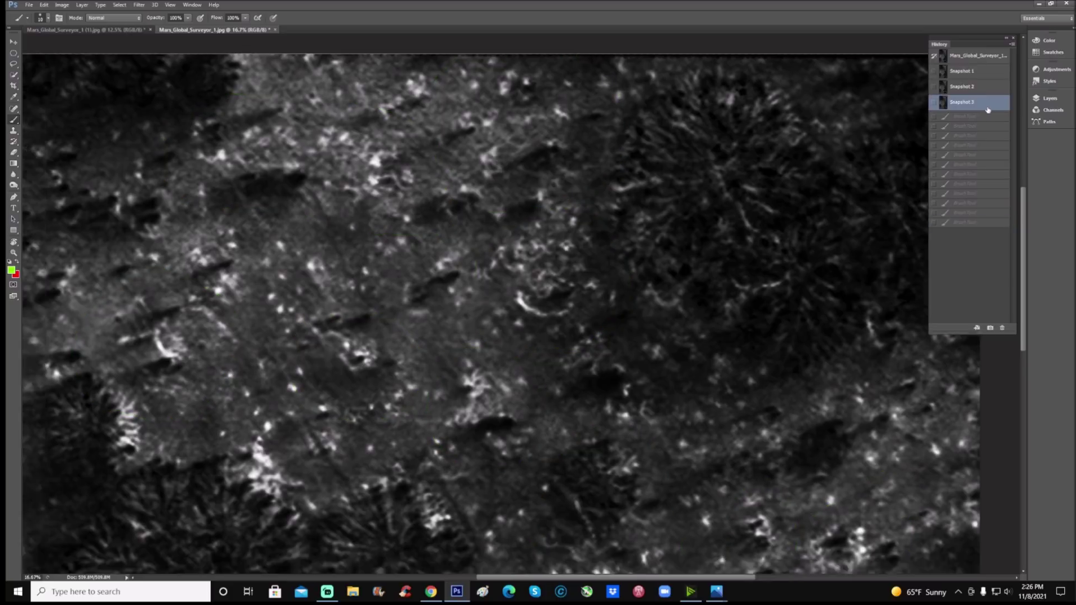
Zoom the clean Mars image out to 12.5% and hide the History panel
key(ctrl+minus)
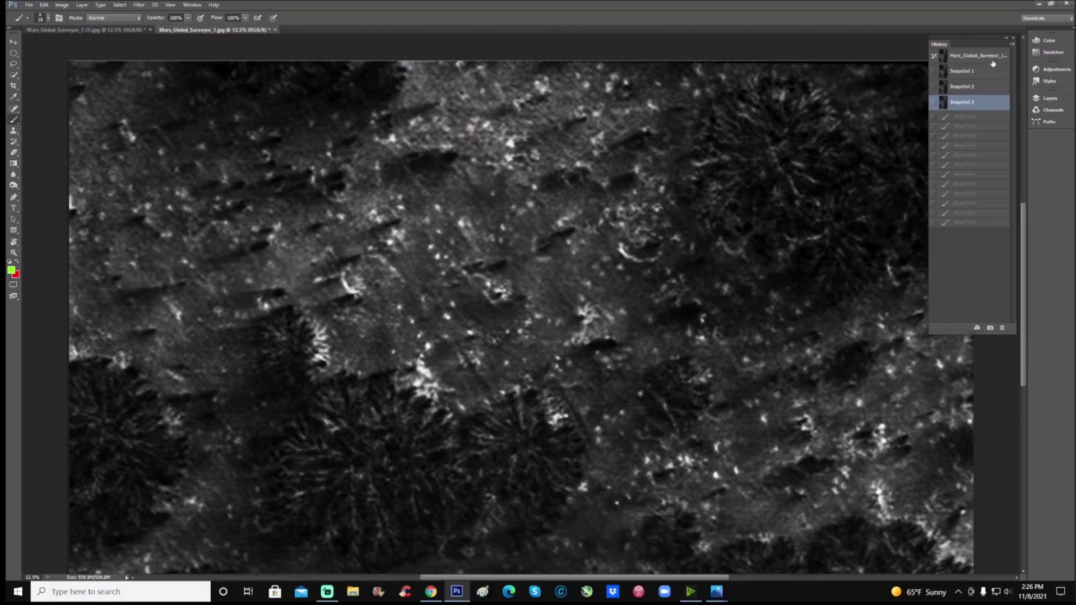
click(1006, 37)
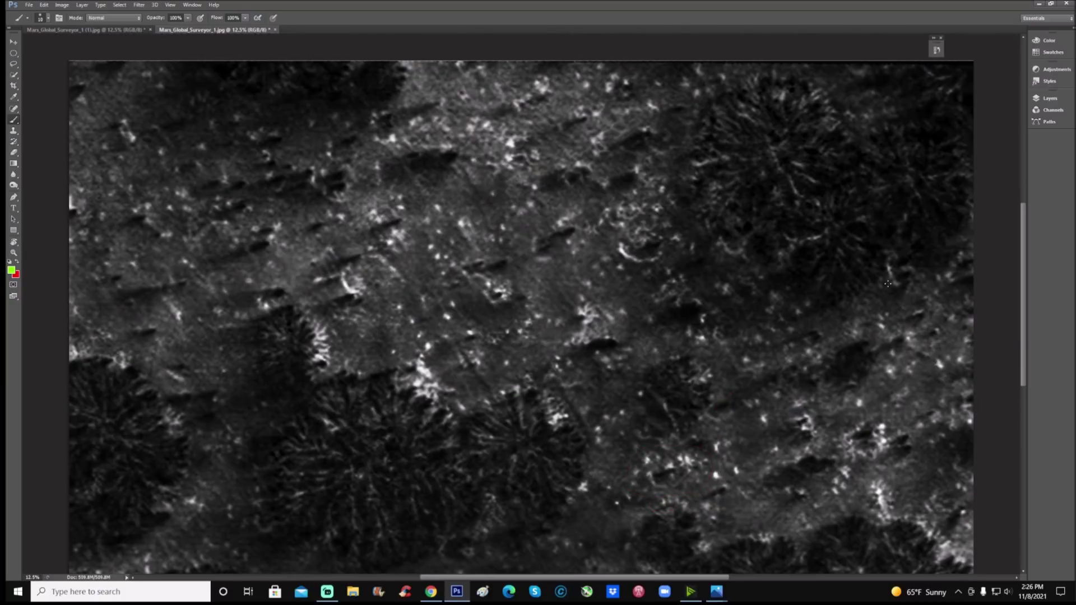